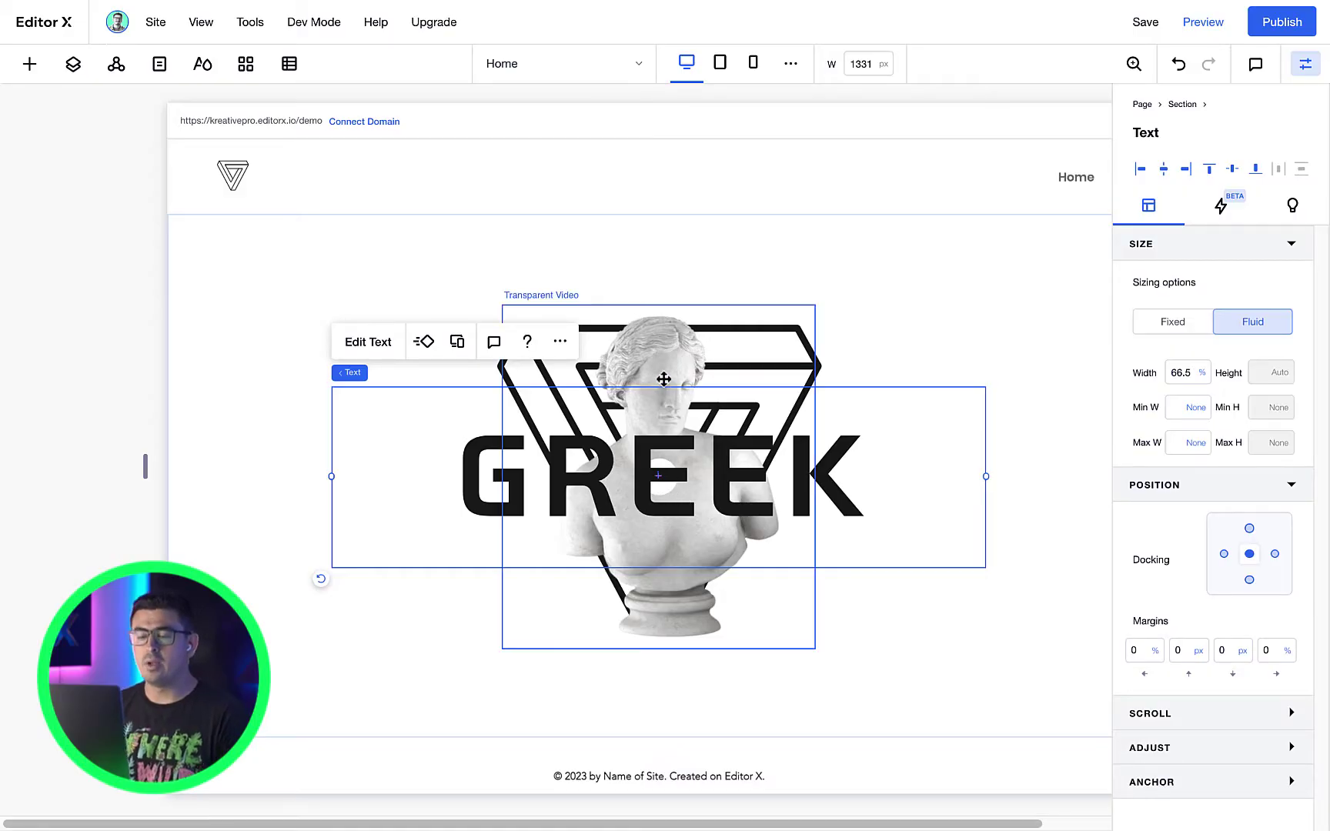
Review the transparent video's docking settings, then move it up and right, about 54 px from the section's top and 17.1% from its right edge
click(659, 362)
click(1294, 246)
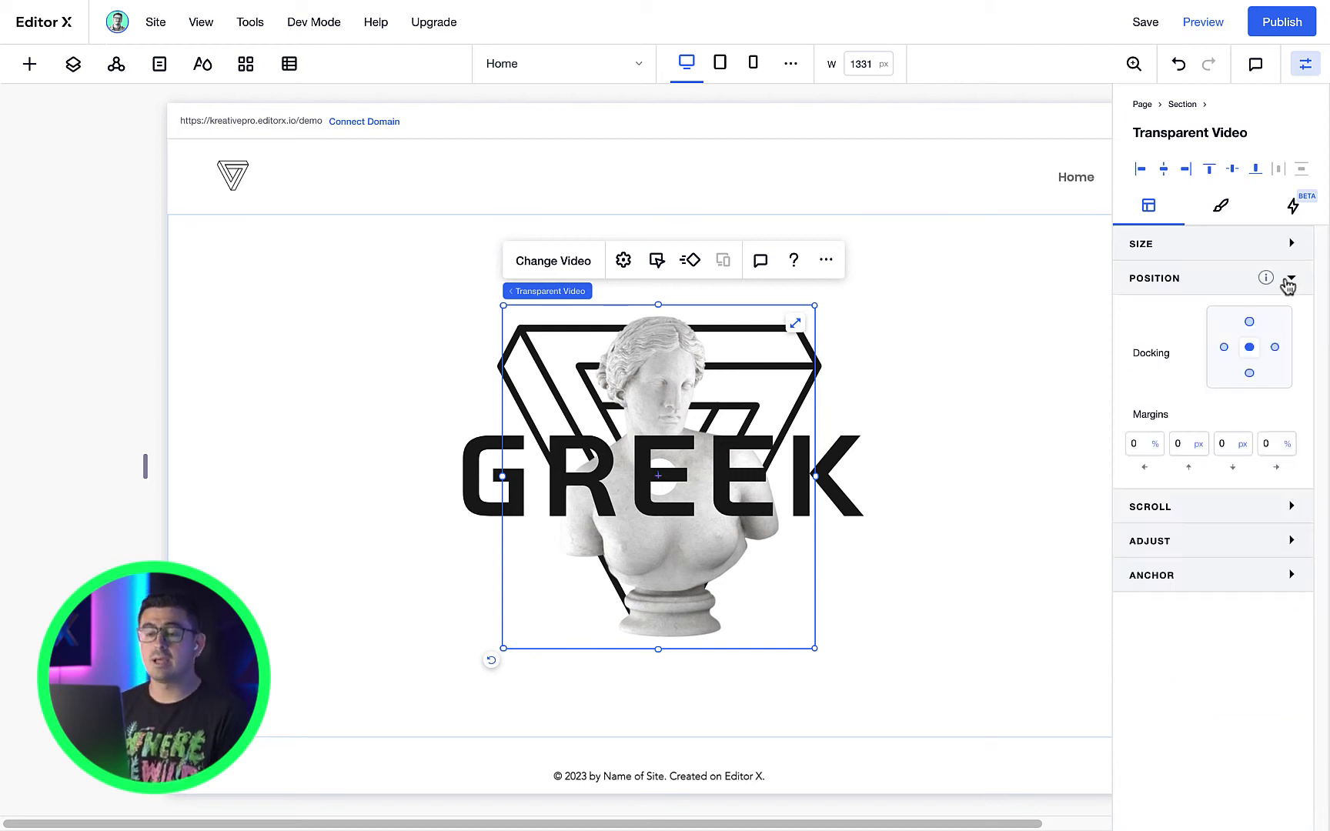
mouse_move(1251, 358)
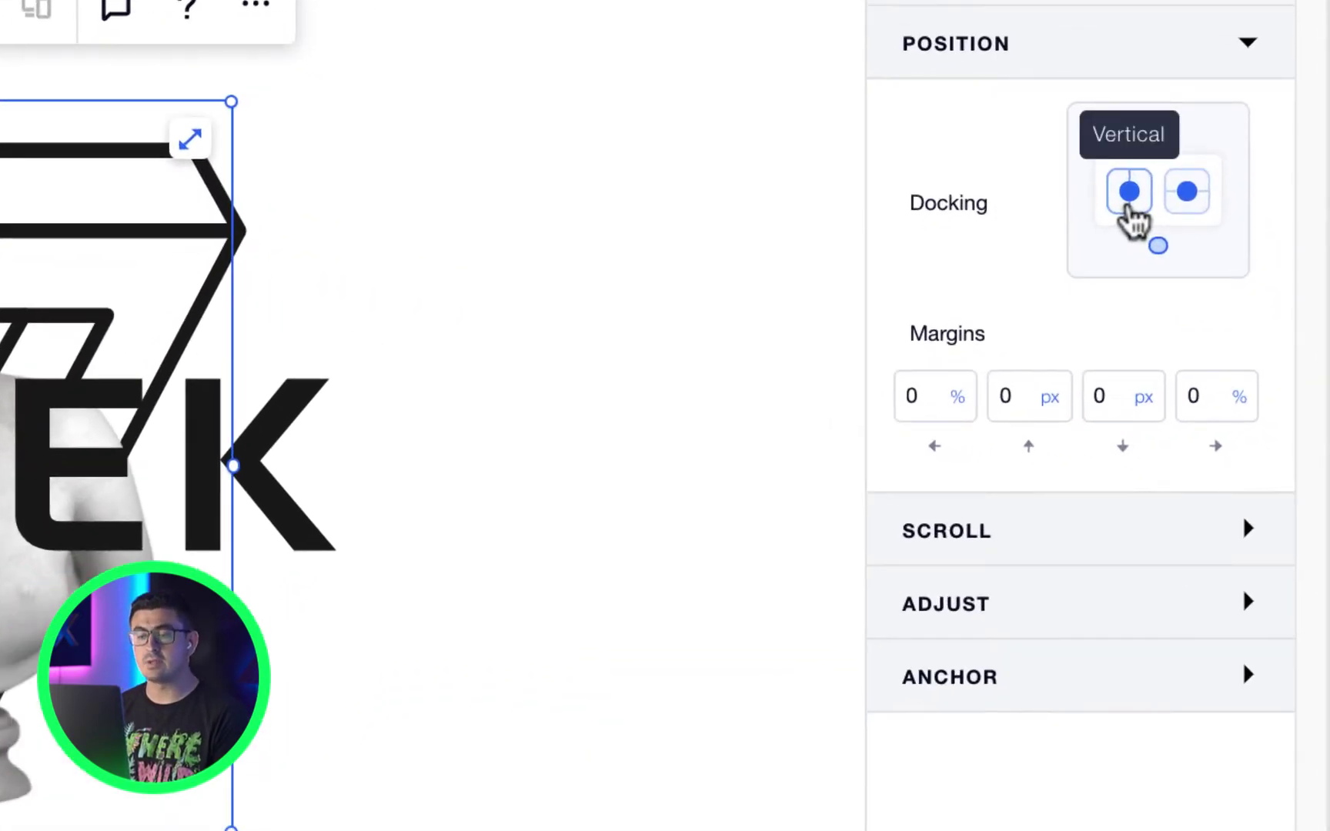
click(1189, 197)
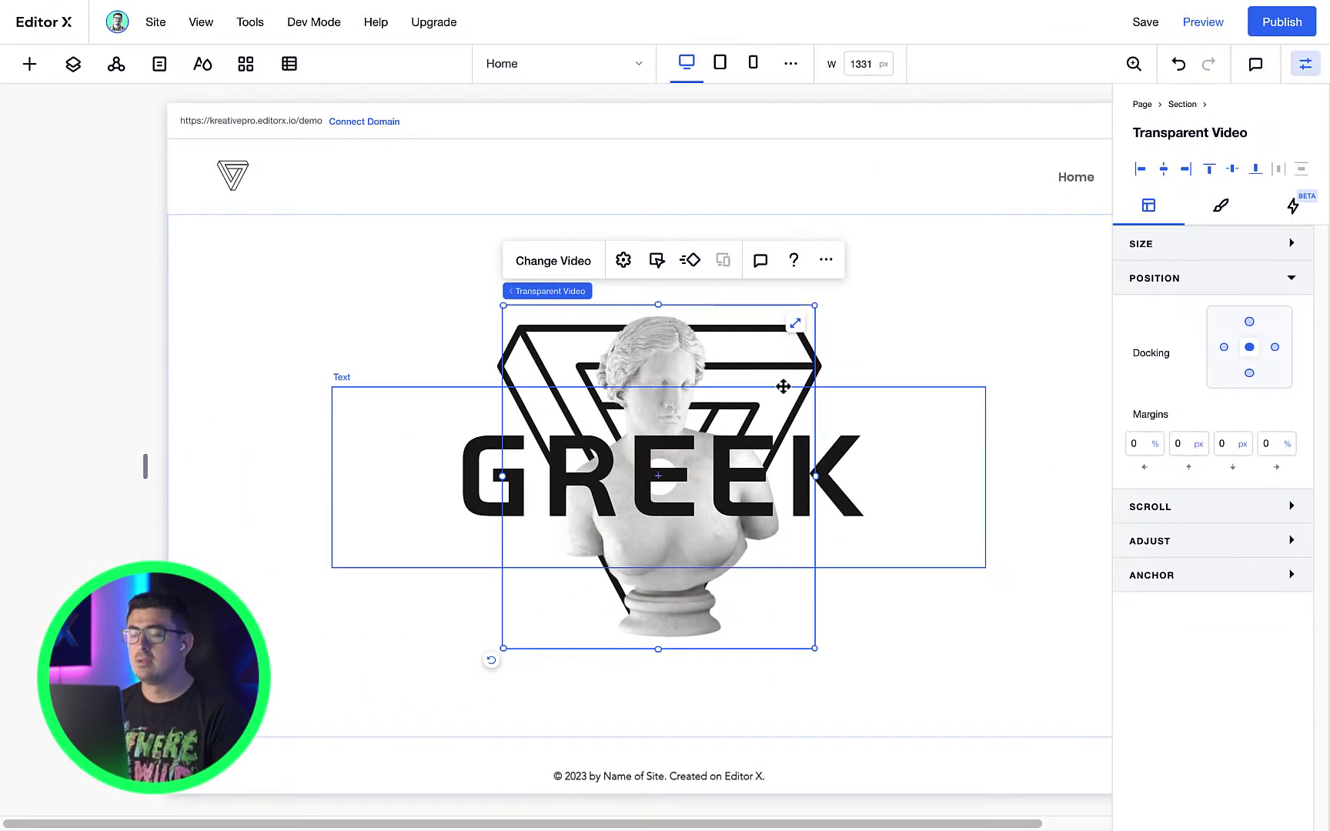
drag(652, 371, 821, 319)
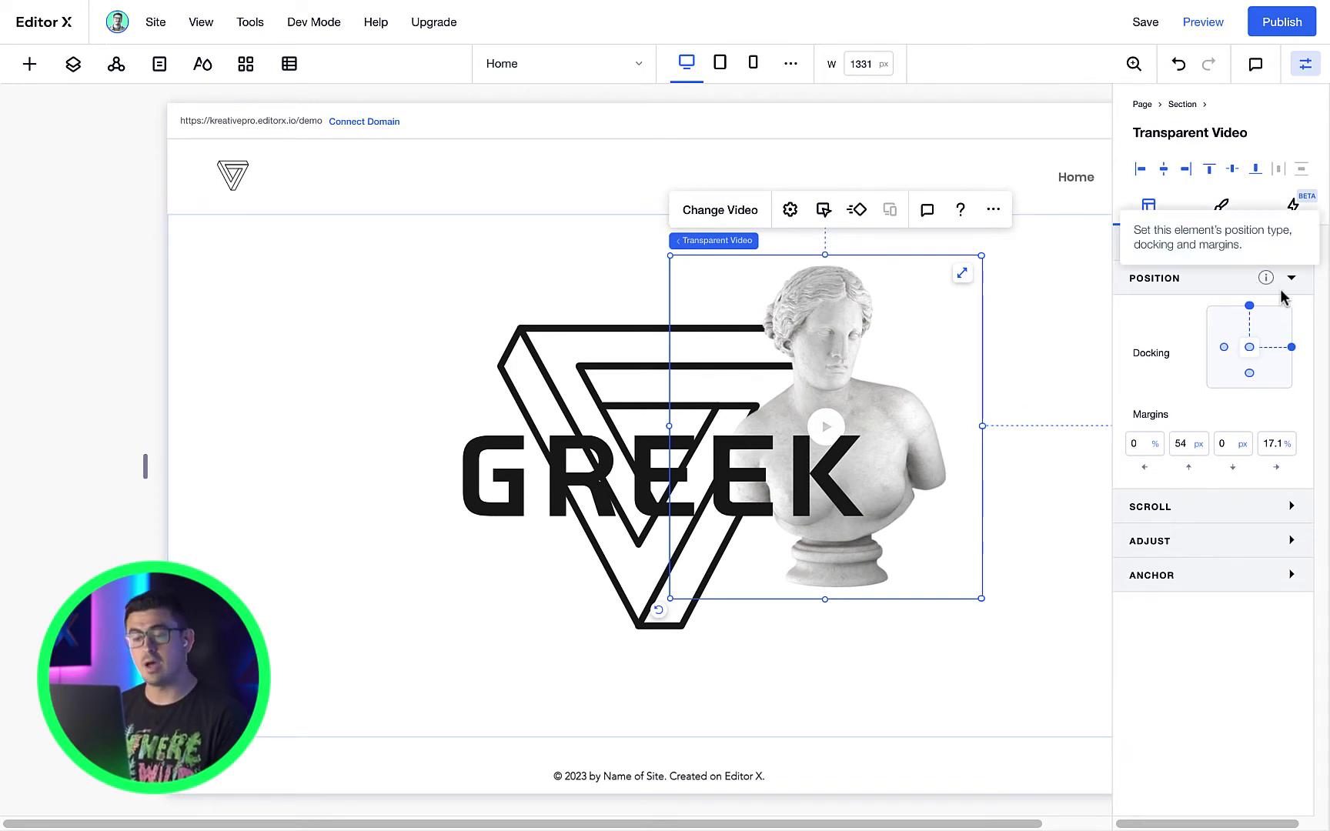
click(1250, 307)
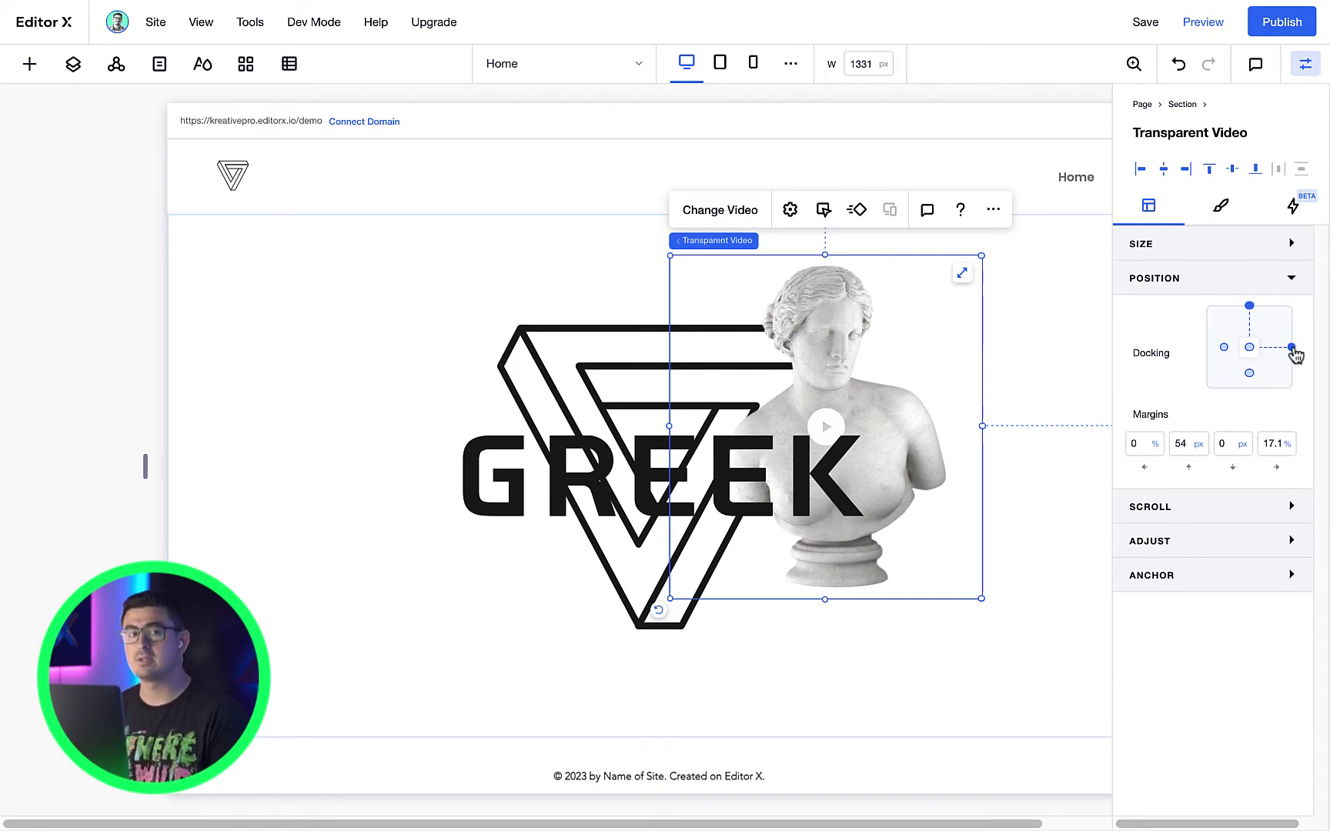
Narrow the canvas to about 1096 px and move the video to about 186 px from the section's top and 14.2% from its right edge
drag(146, 473, 216, 474)
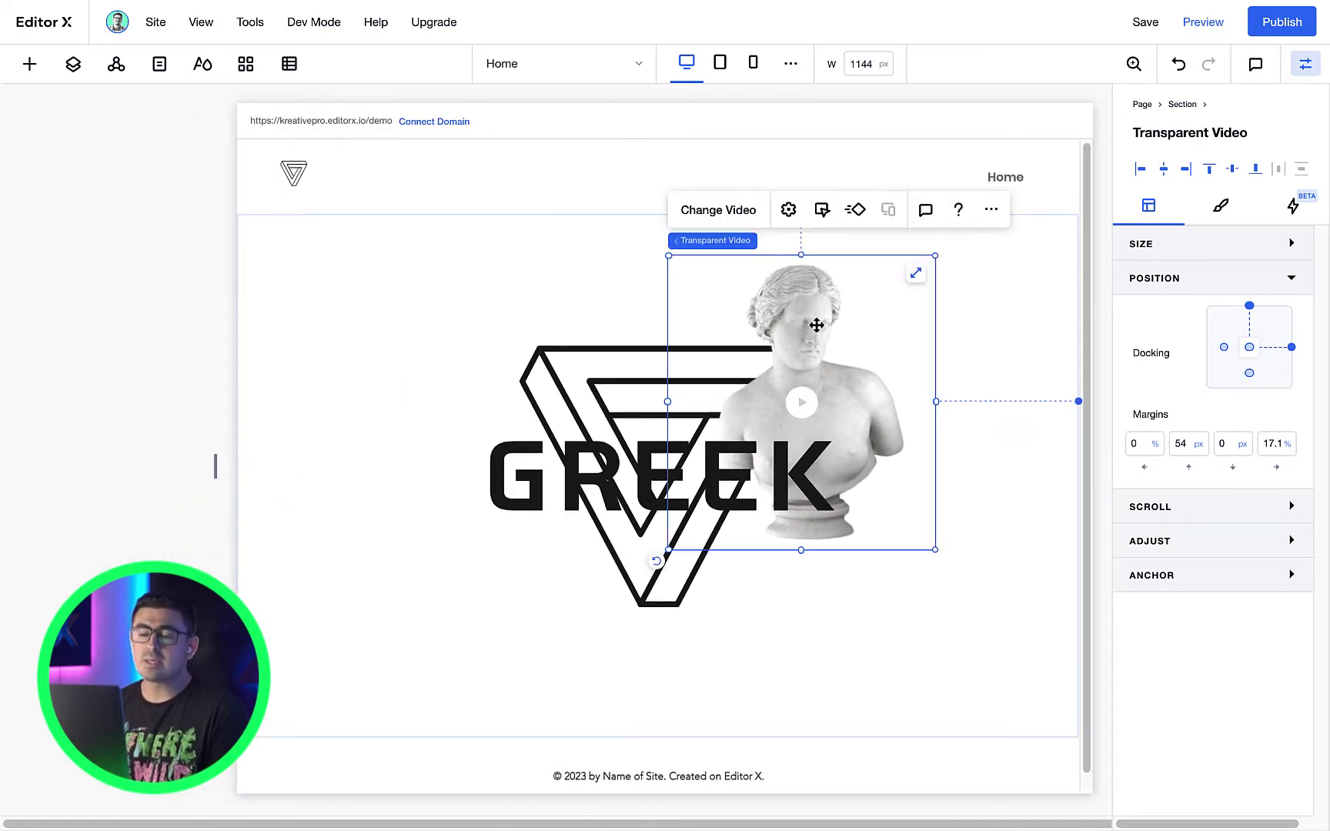
drag(826, 322, 851, 421)
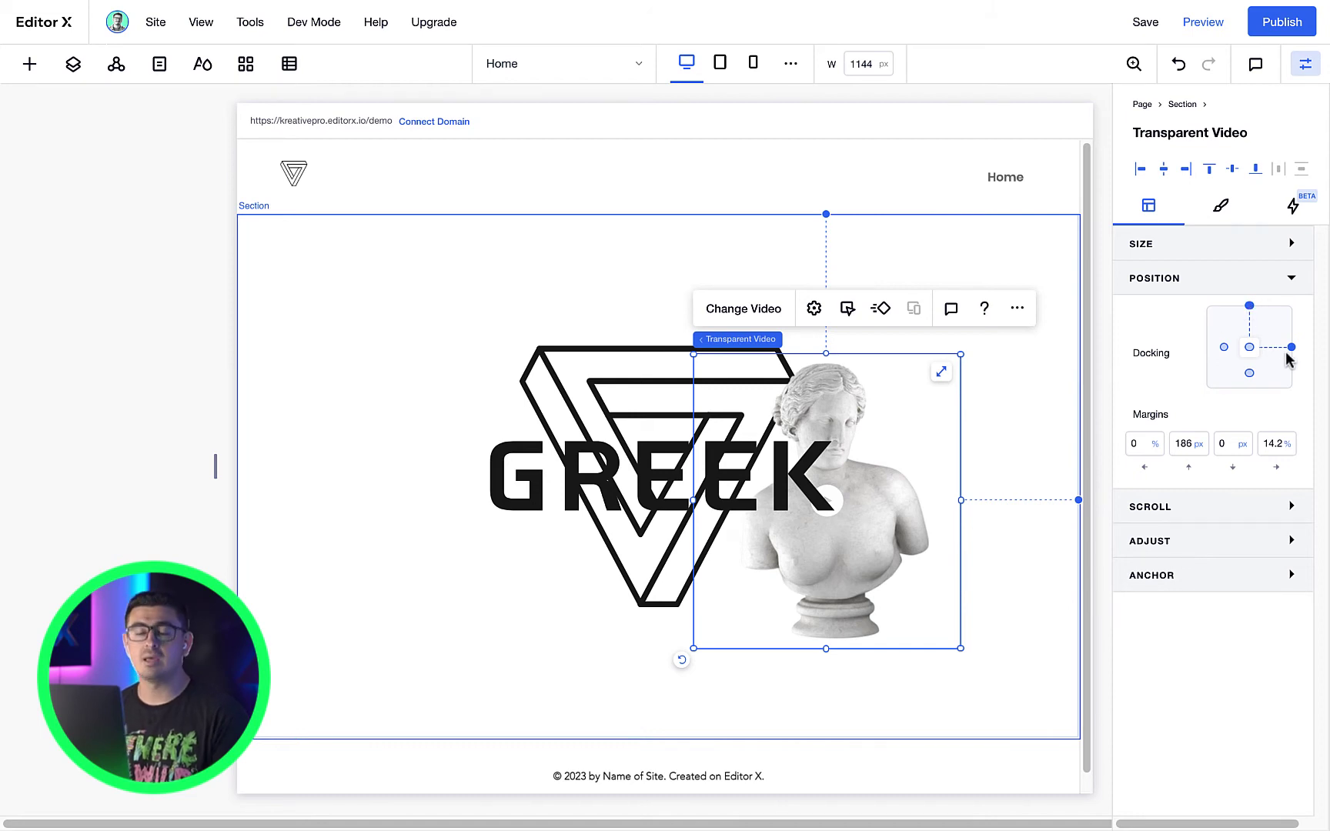
drag(214, 467, 273, 468)
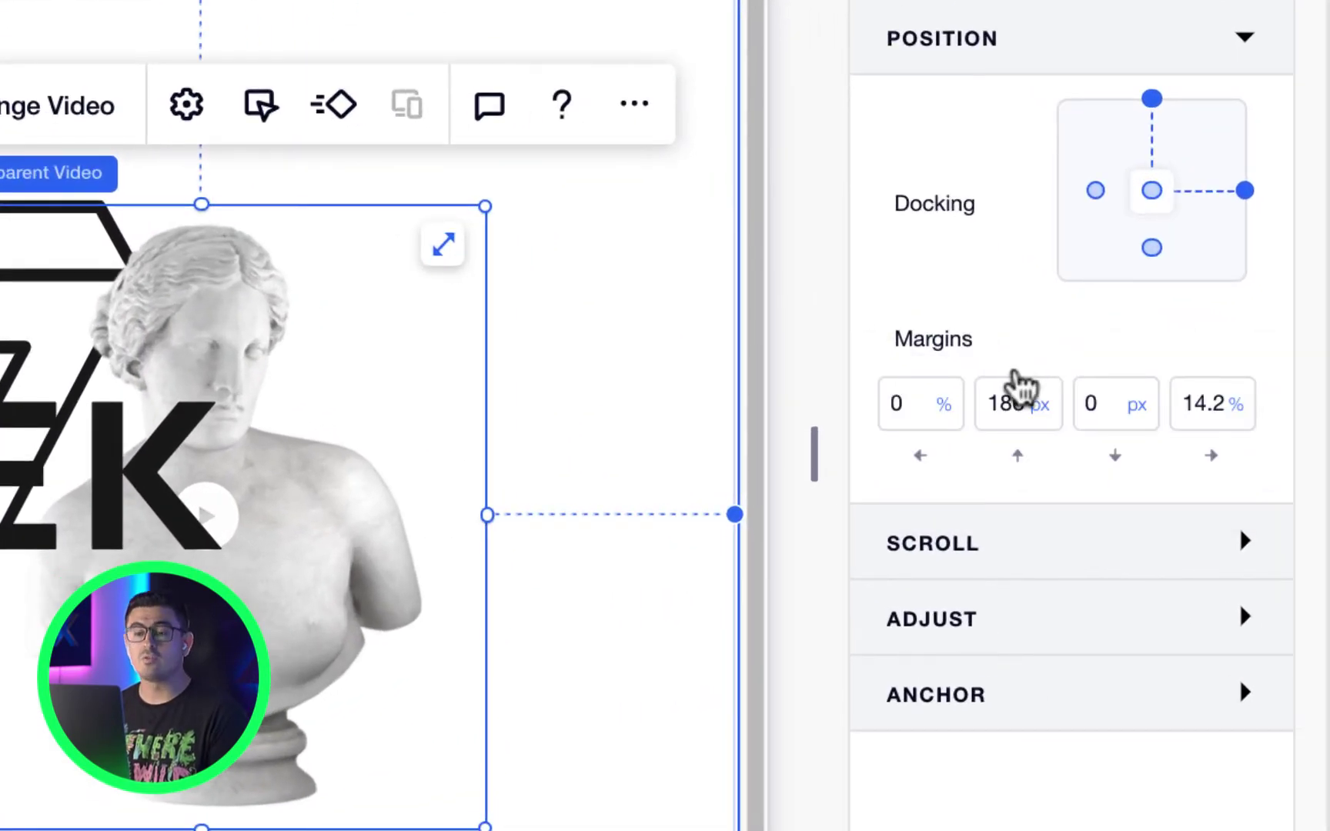
Review the unit choices for the video's margins and shorten the section to about 696 px by its lower edge
click(1039, 415)
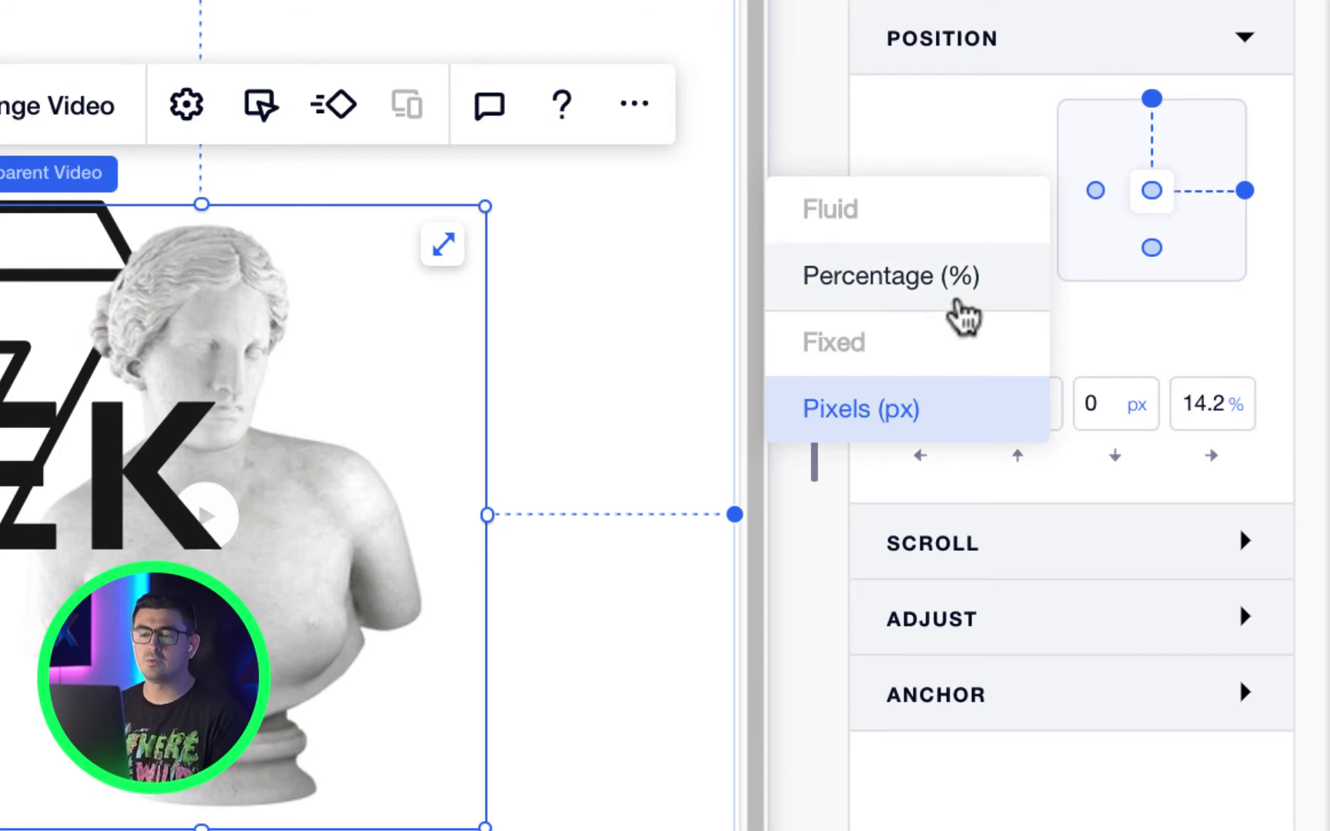
click(1241, 422)
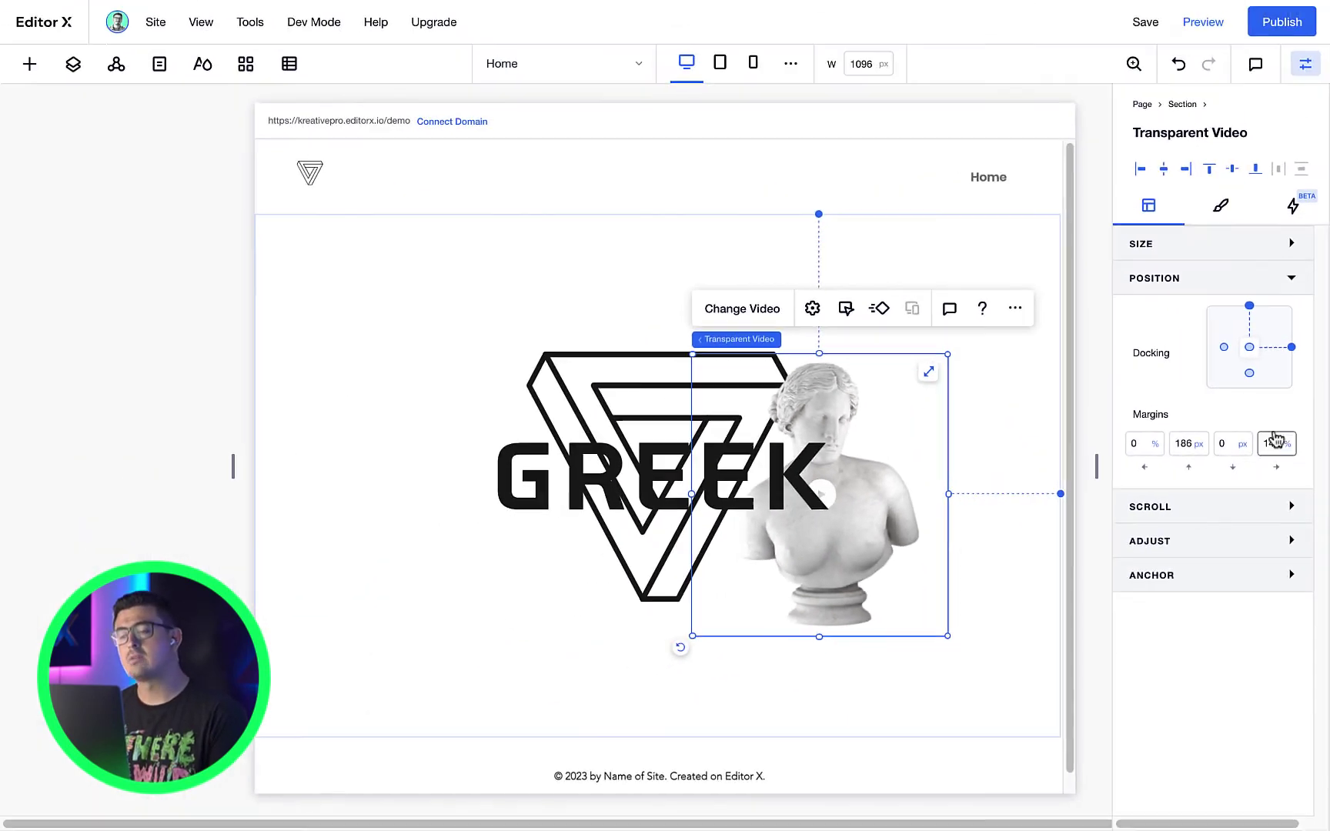
click(566, 736)
drag(567, 736, 505, 728)
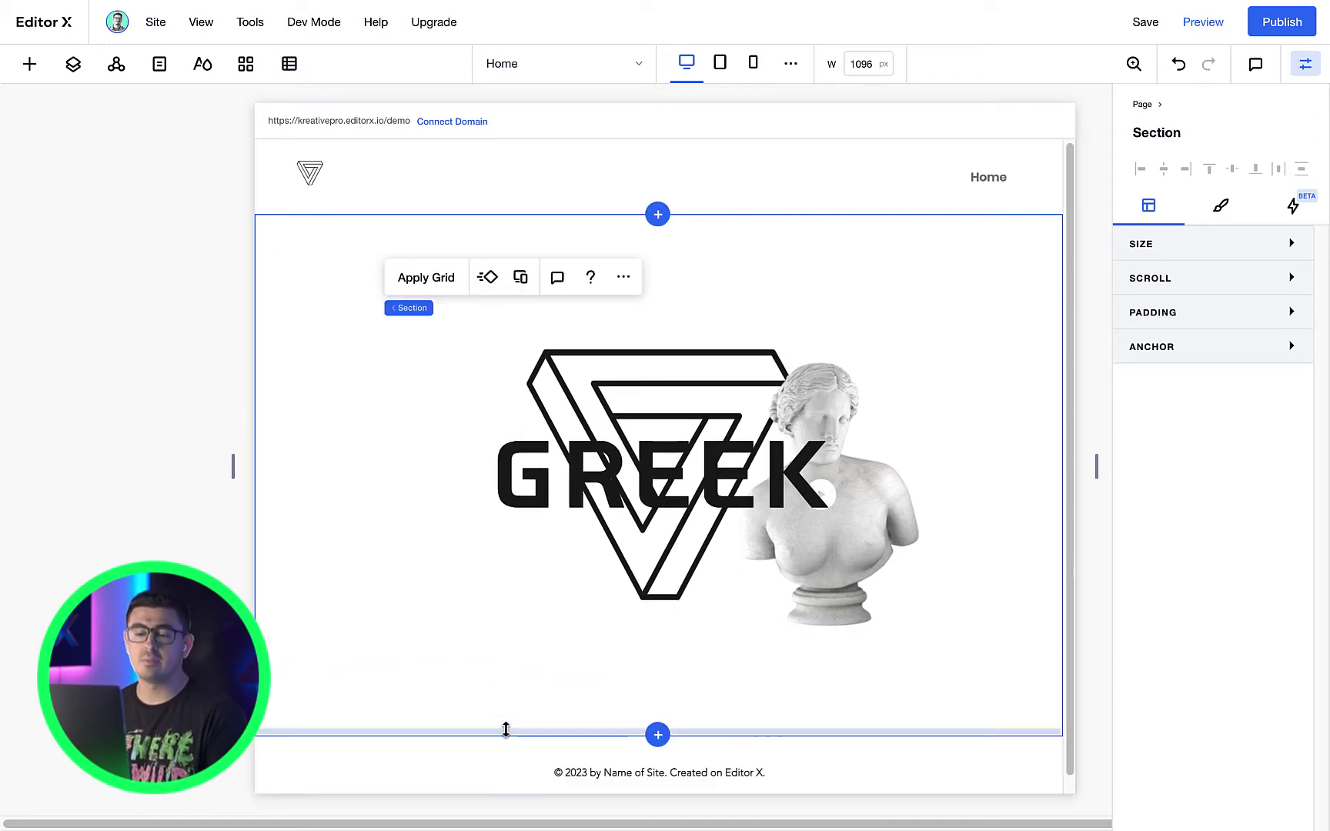
Set the transparent video's left margin to -100%
click(892, 567)
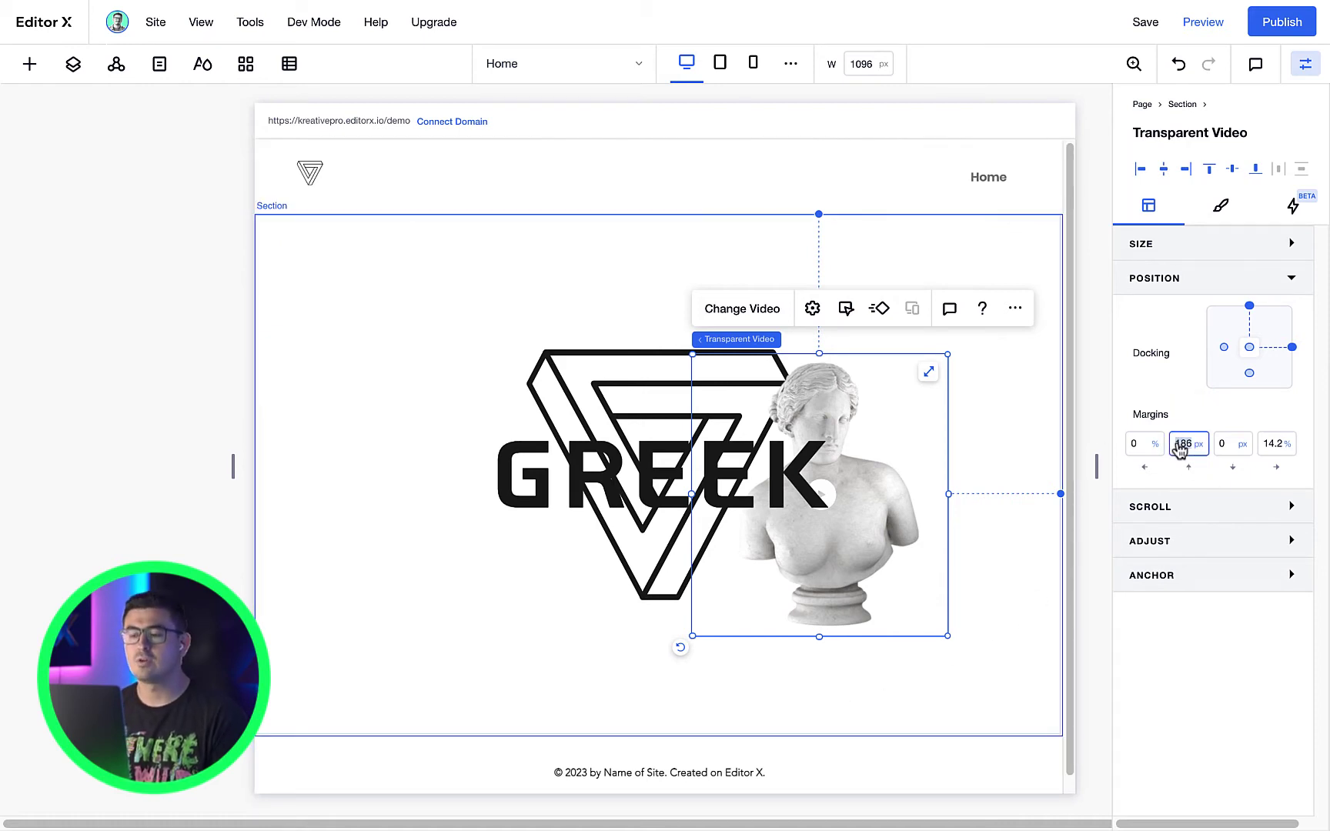
click(1135, 445)
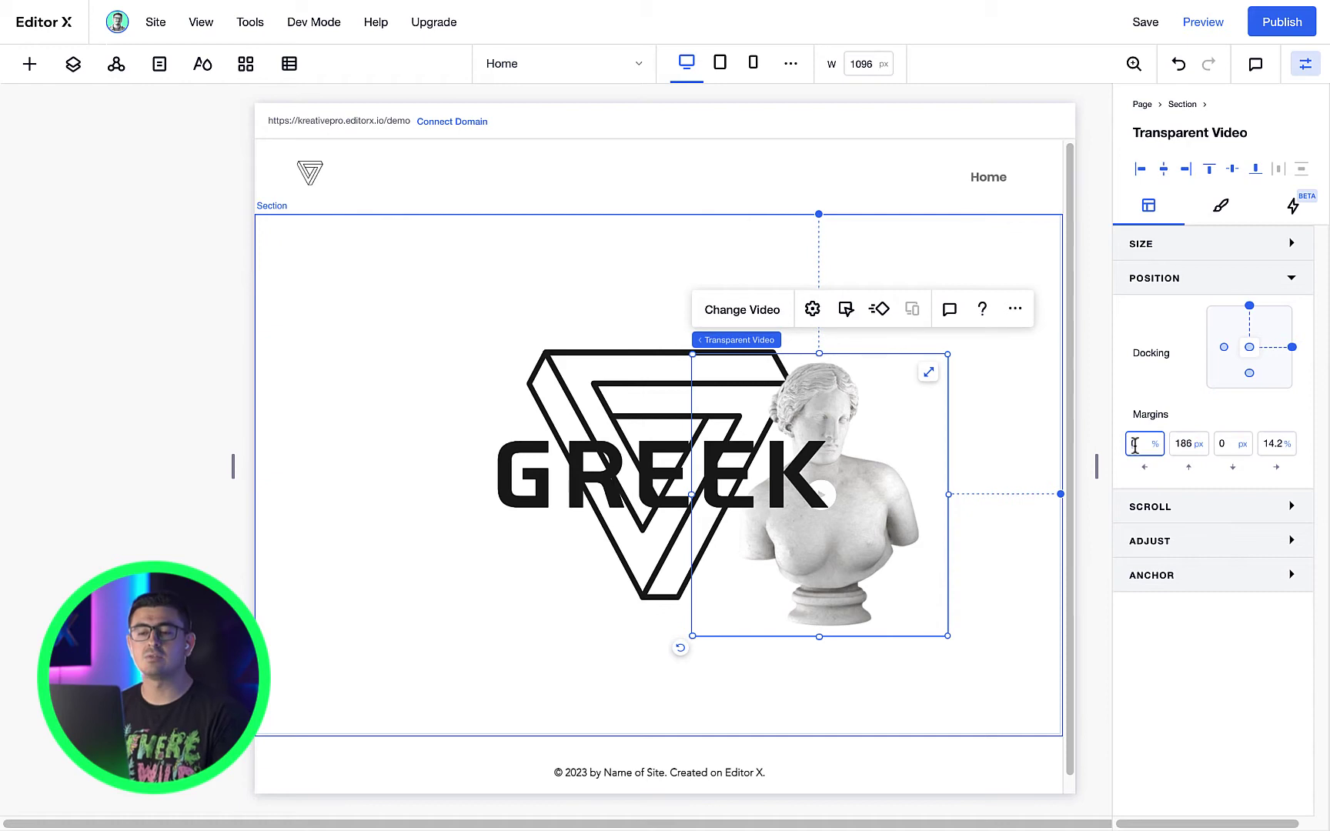
text(-100)
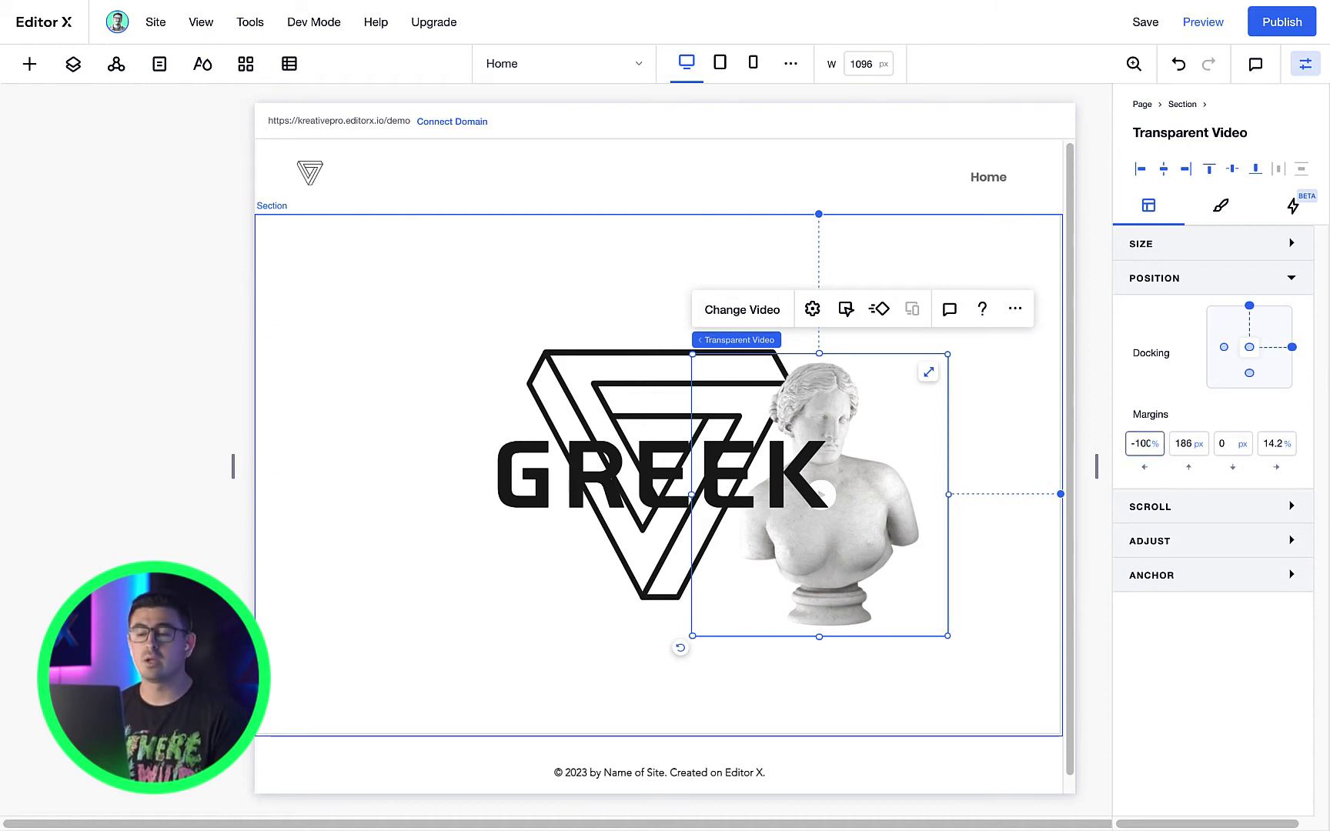
key(Return)
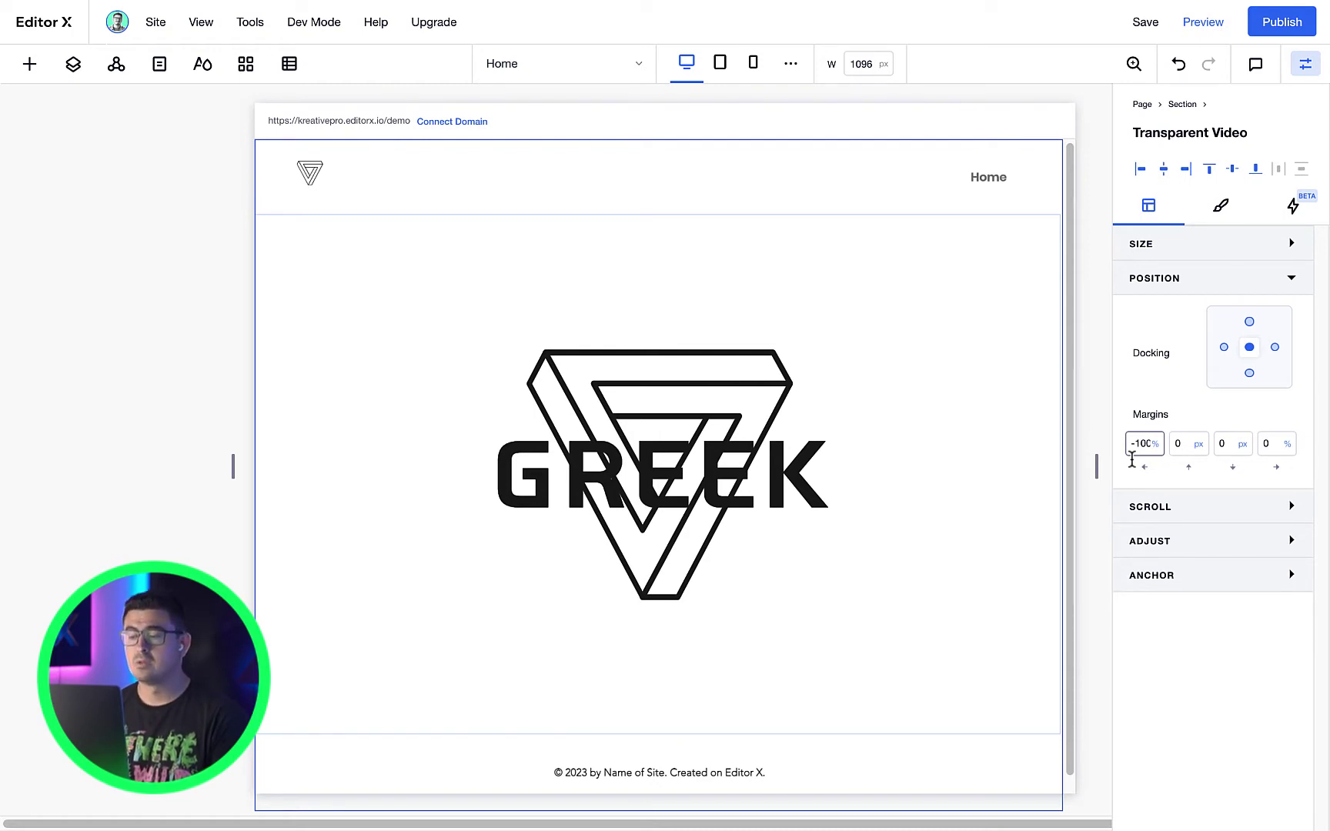
Restore the off-screen Transparent Video layer to the viewport and center it horizontally in the section
click(73, 64)
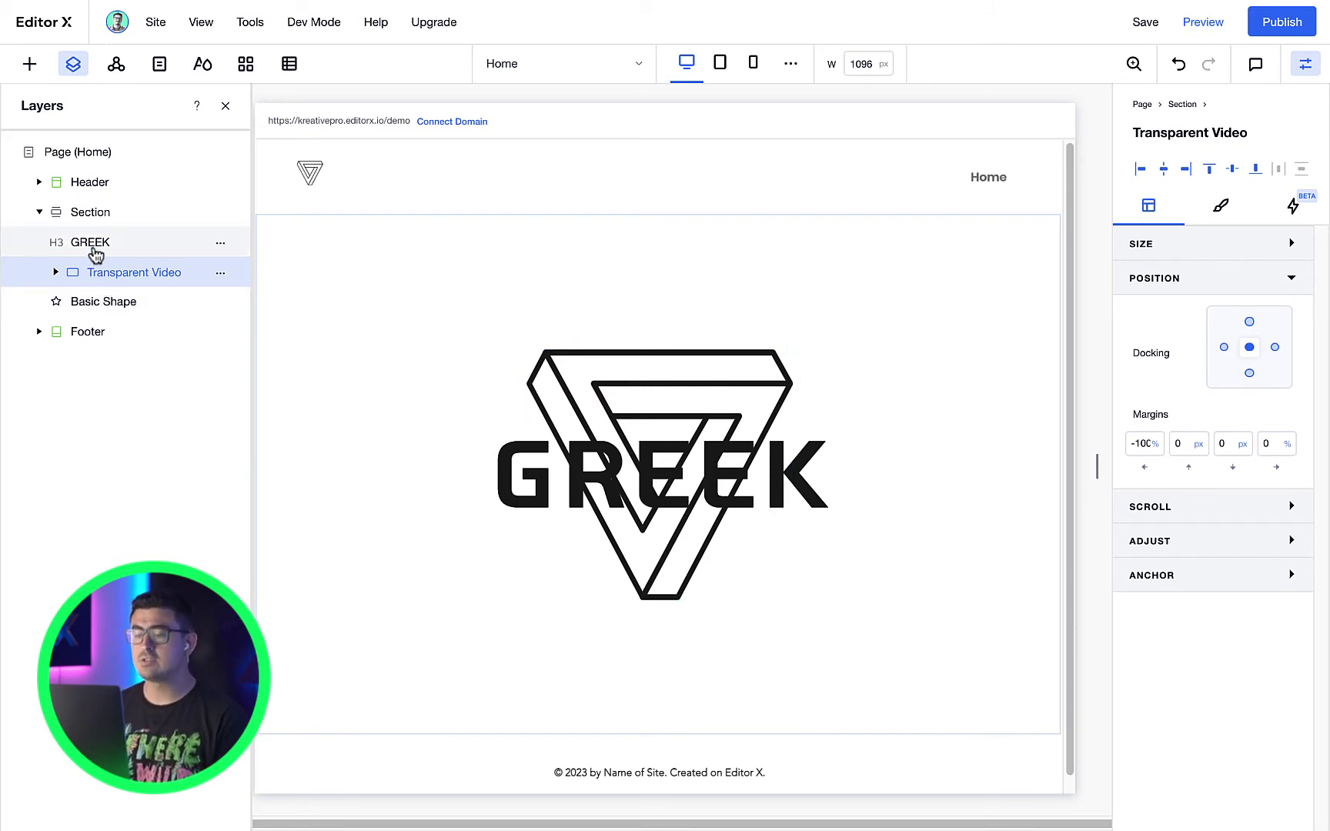
click(227, 279)
click(218, 277)
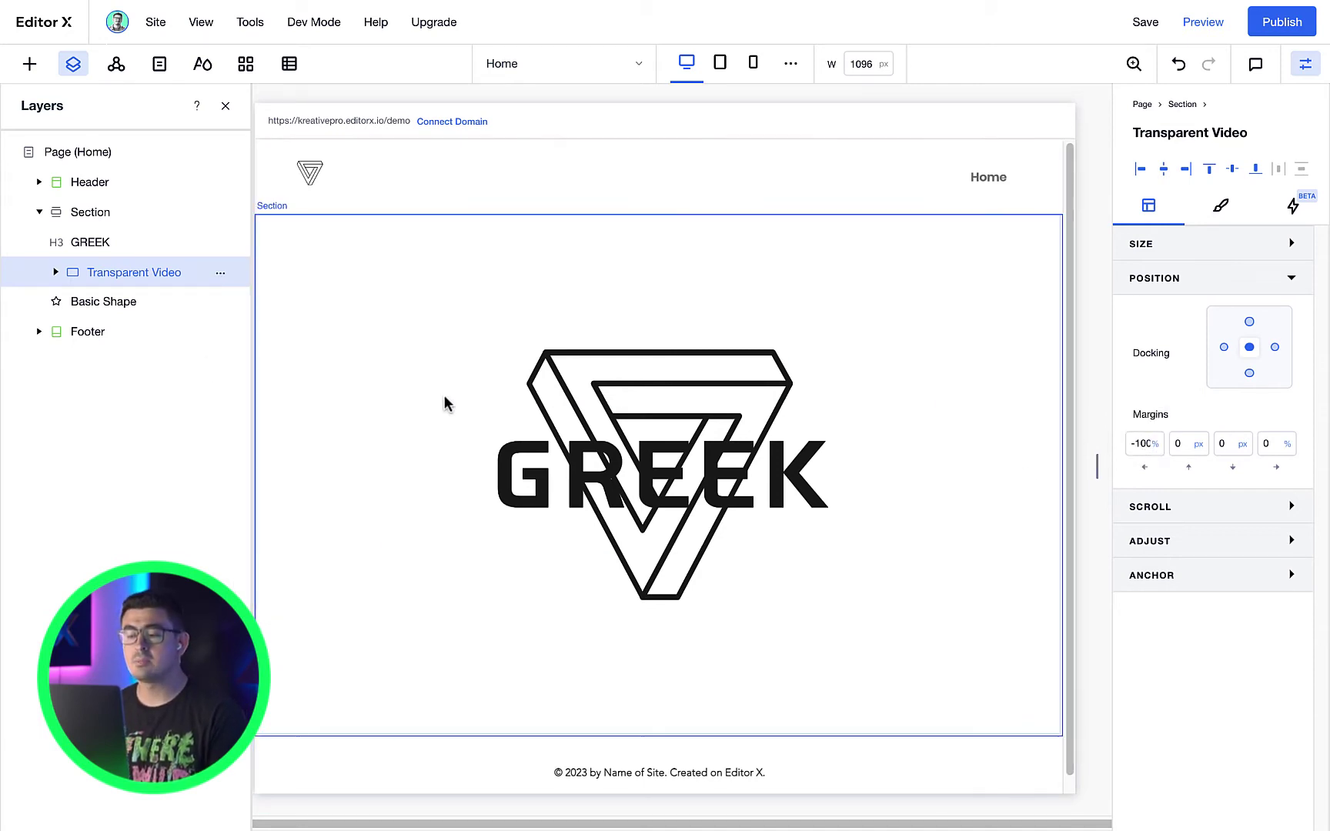
click(221, 274)
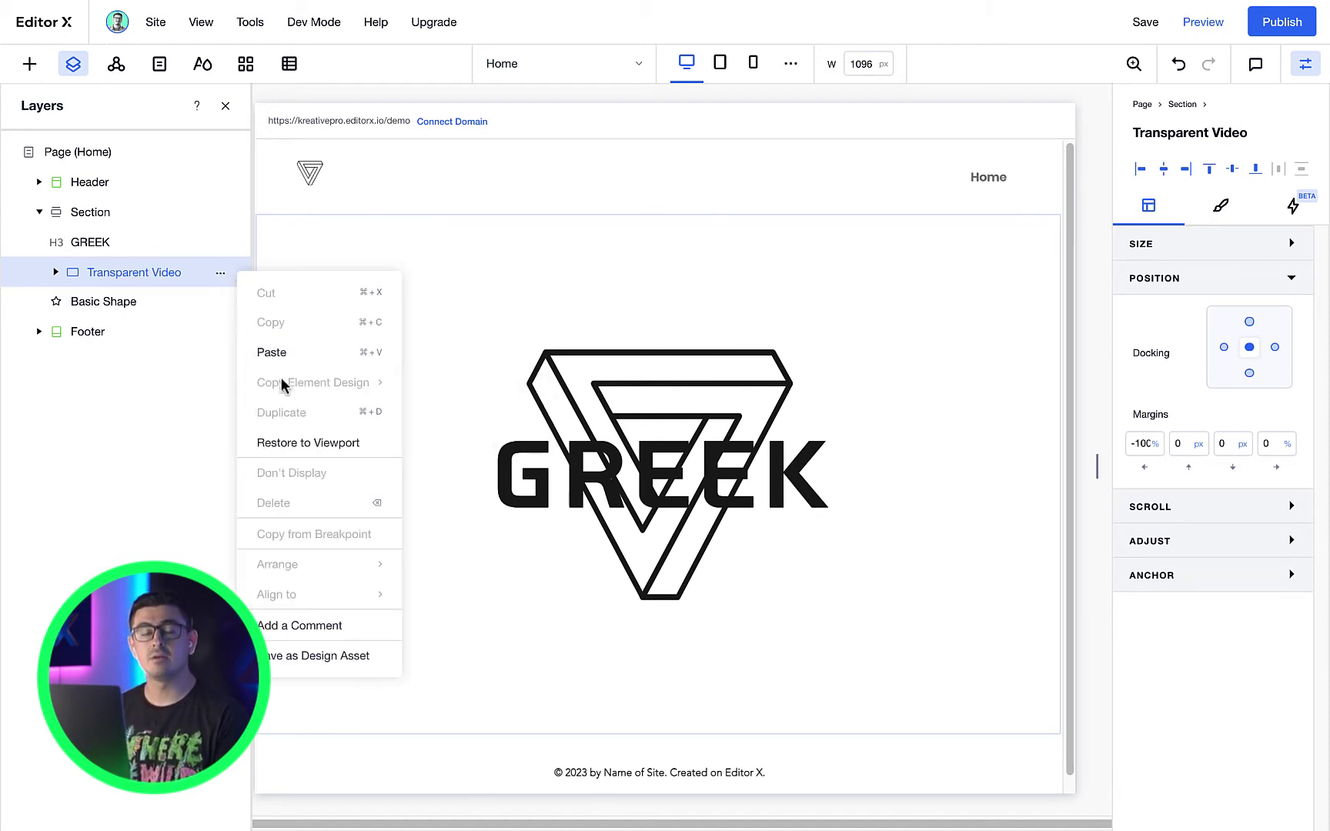
click(295, 444)
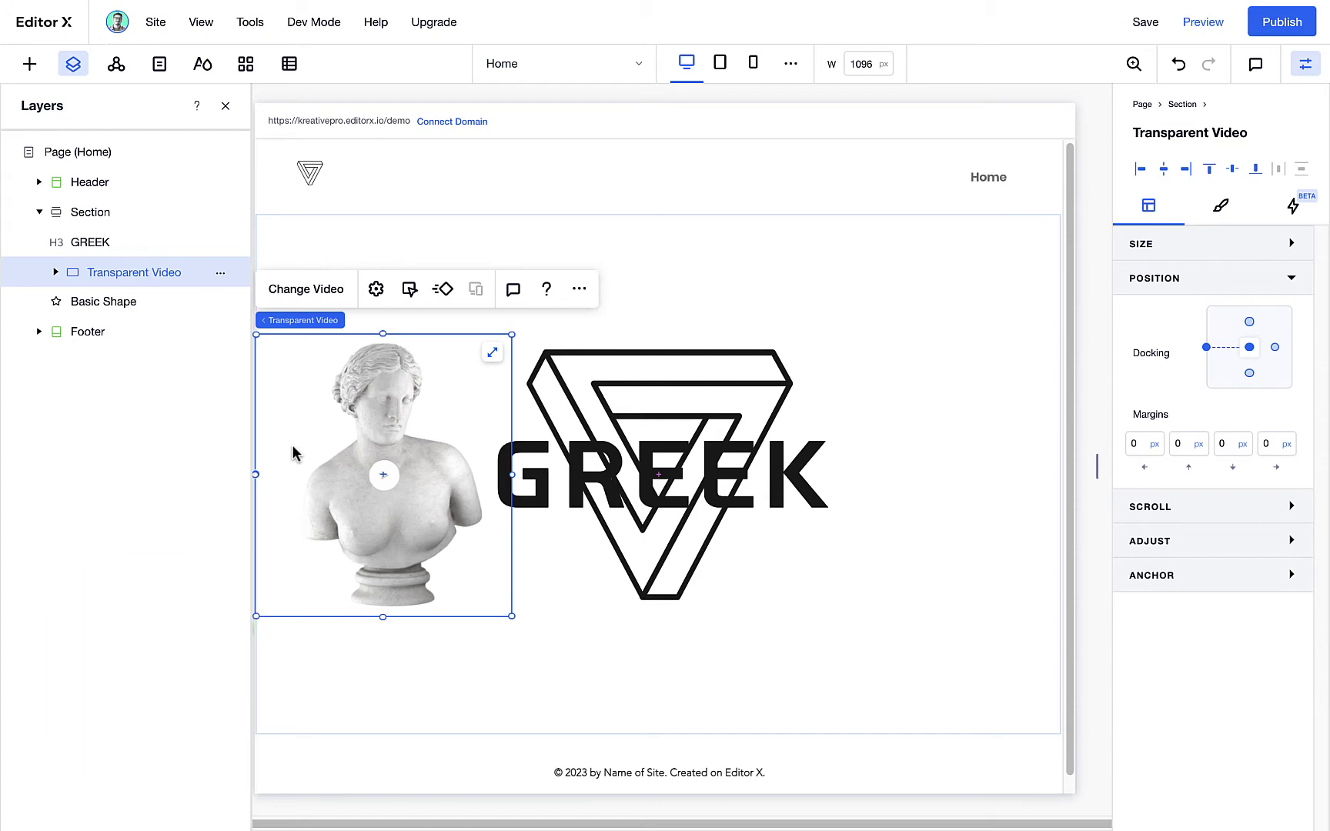
click(1164, 170)
Add a blank section below the GREEK section and give it a solid blue background
click(658, 734)
click(609, 659)
scroll(639, 708, down, 5)
click(826, 511)
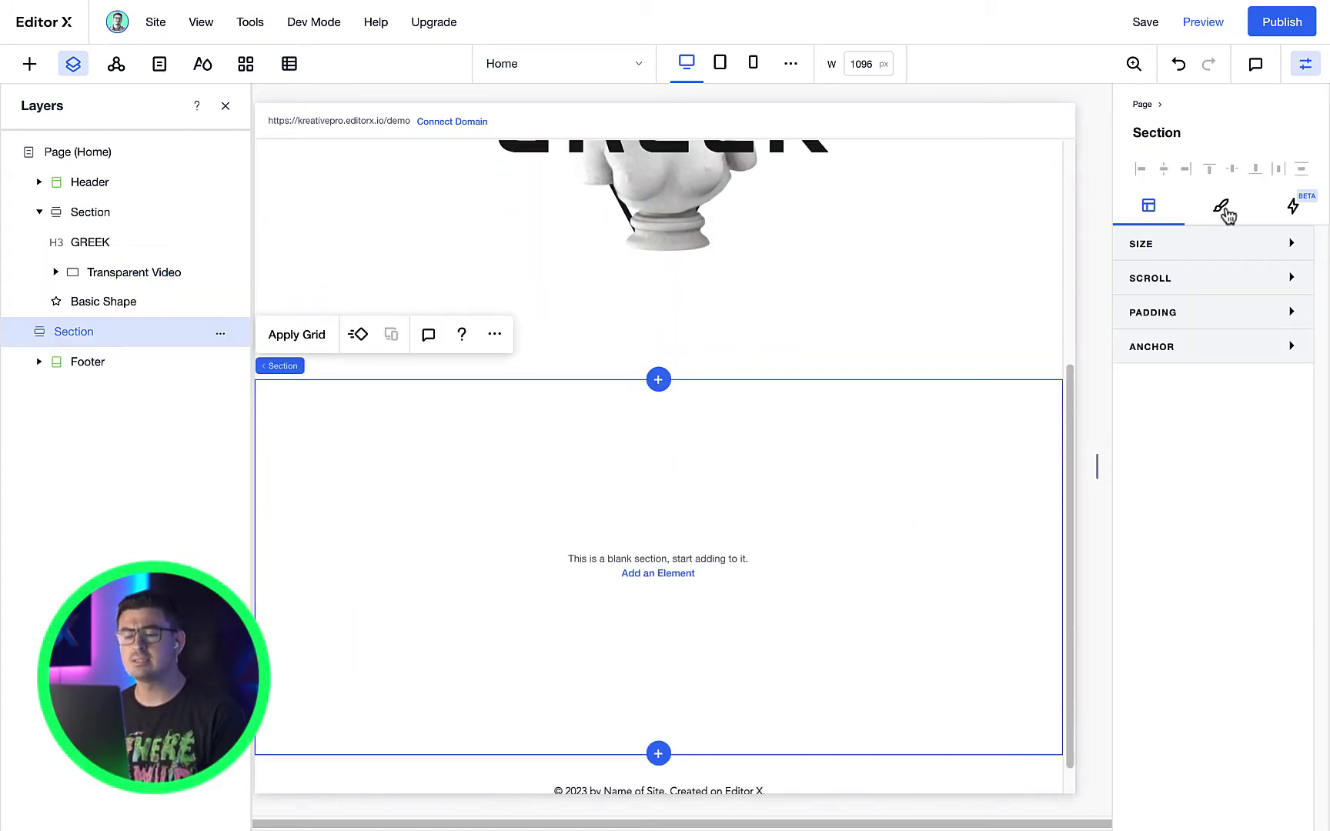
click(1221, 206)
click(1185, 315)
click(1243, 433)
Set the transparent video's bottom margin to -50% so it extends over the section below
click(697, 239)
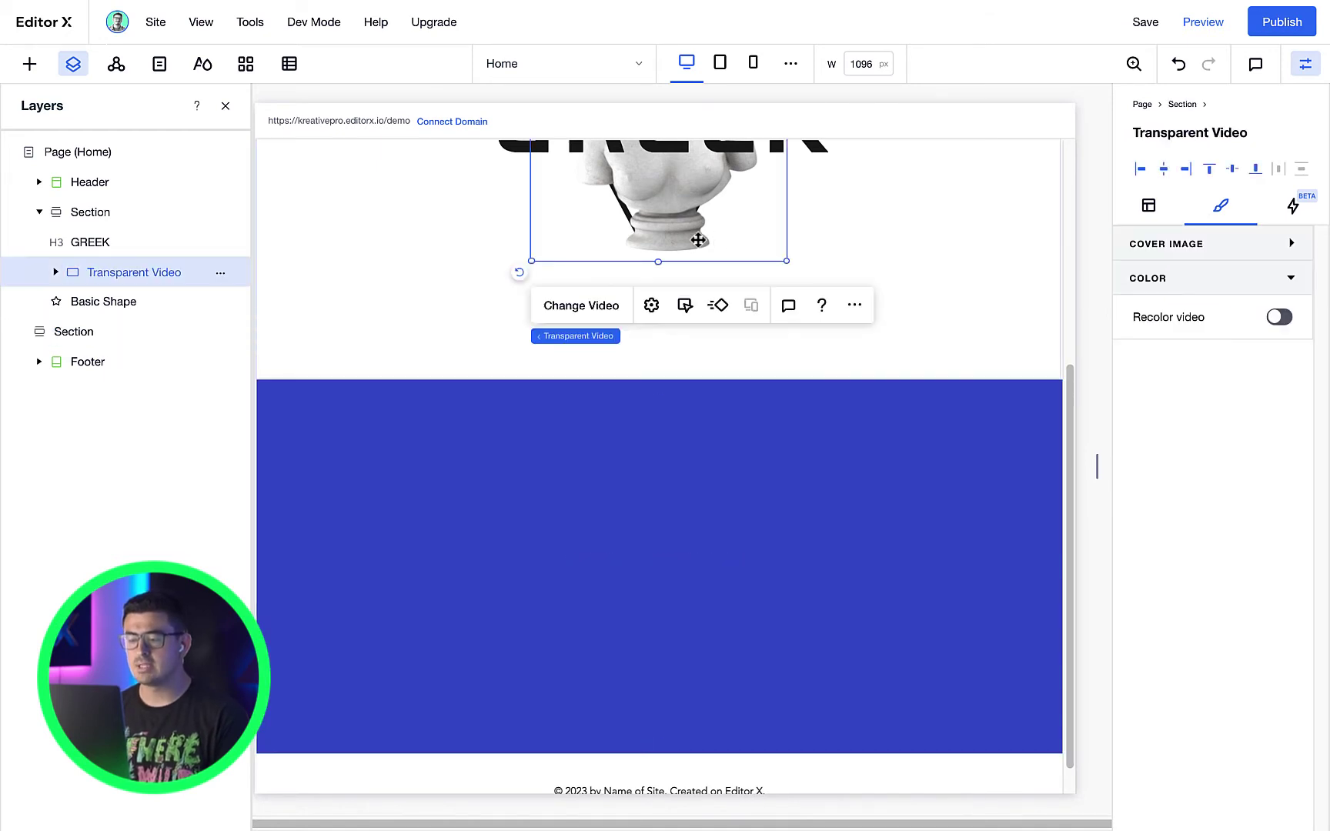
scroll(860, 333, up, 3)
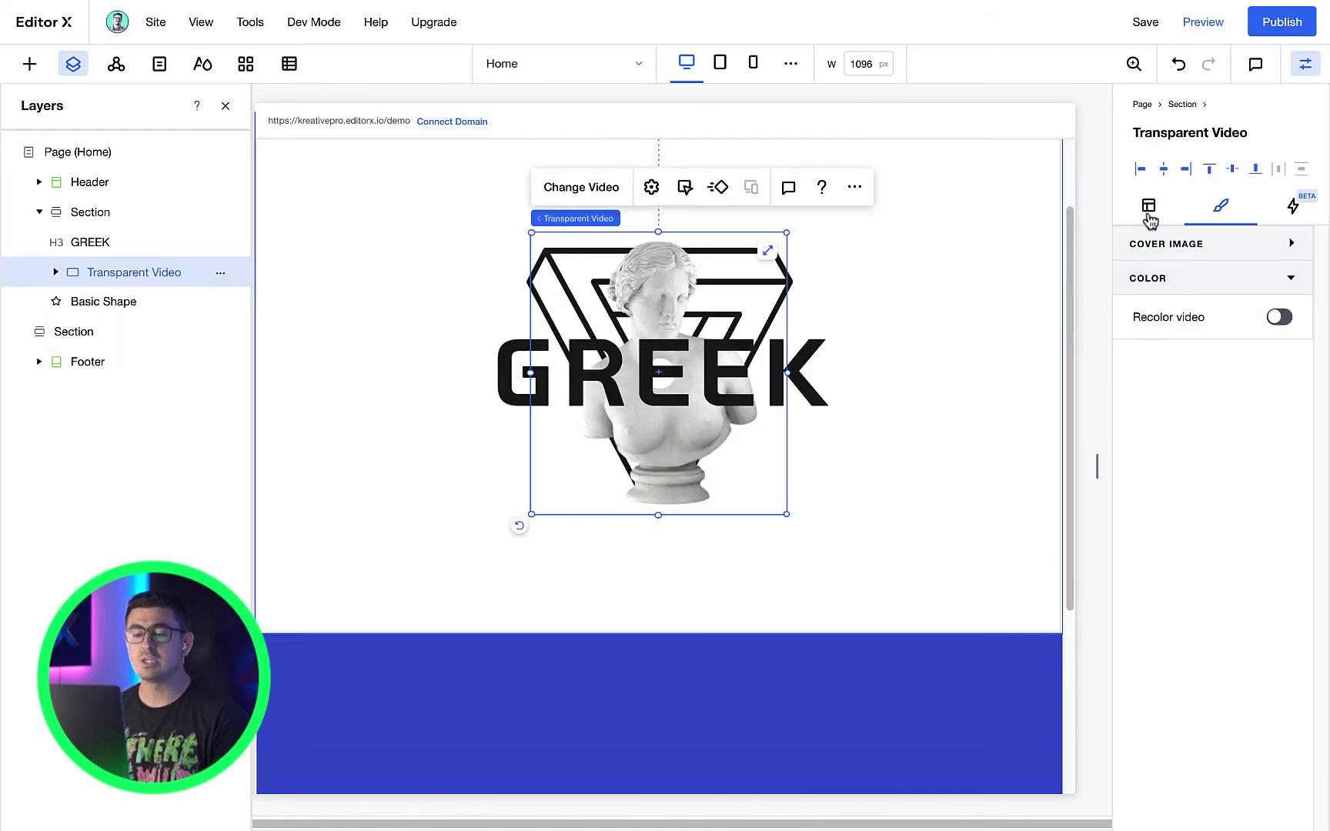
click(1149, 208)
click(1249, 306)
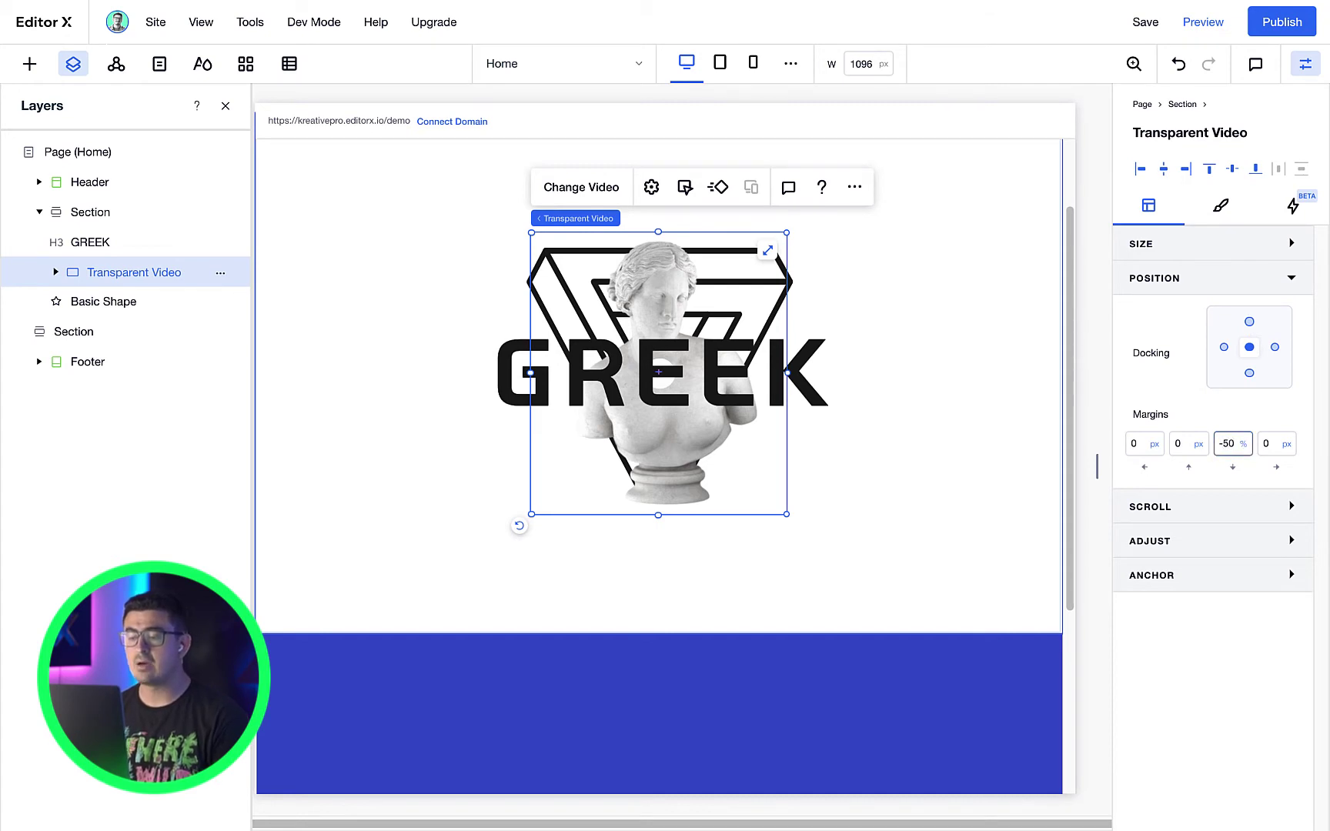
text(-50%)
key(Return)
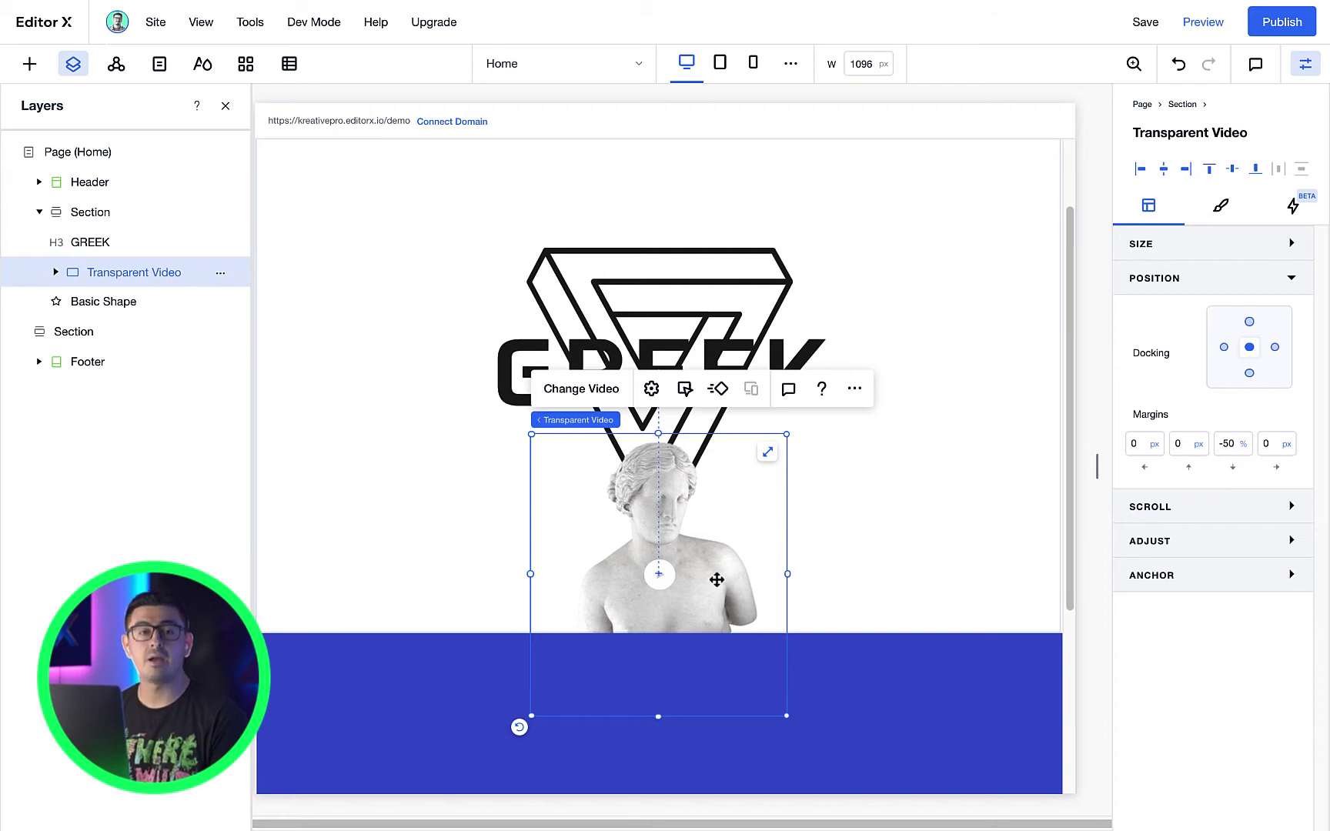
Set the GREEK section's overflow content to Scroll and test scrolling inside it
drag(1070, 469, 1064, 639)
click(85, 362)
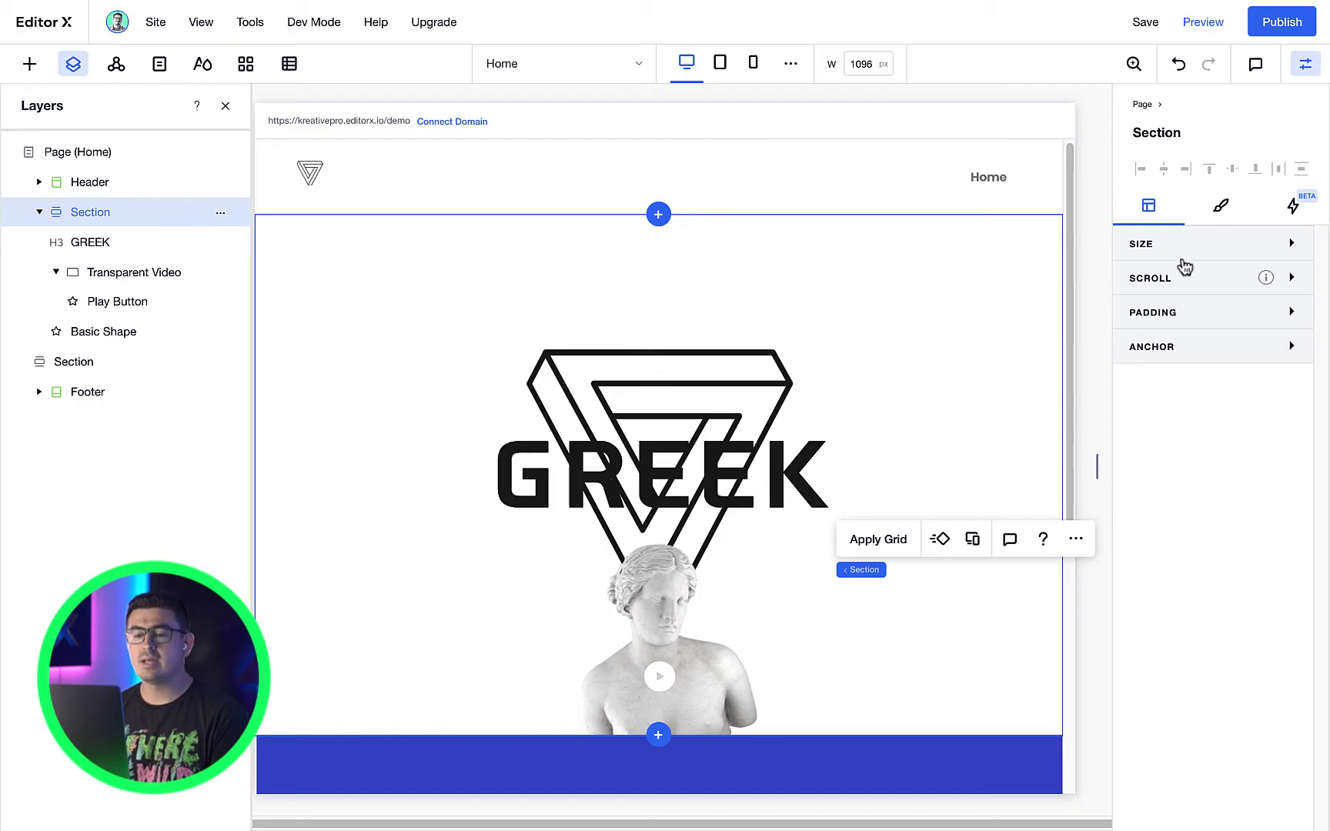
click(1178, 245)
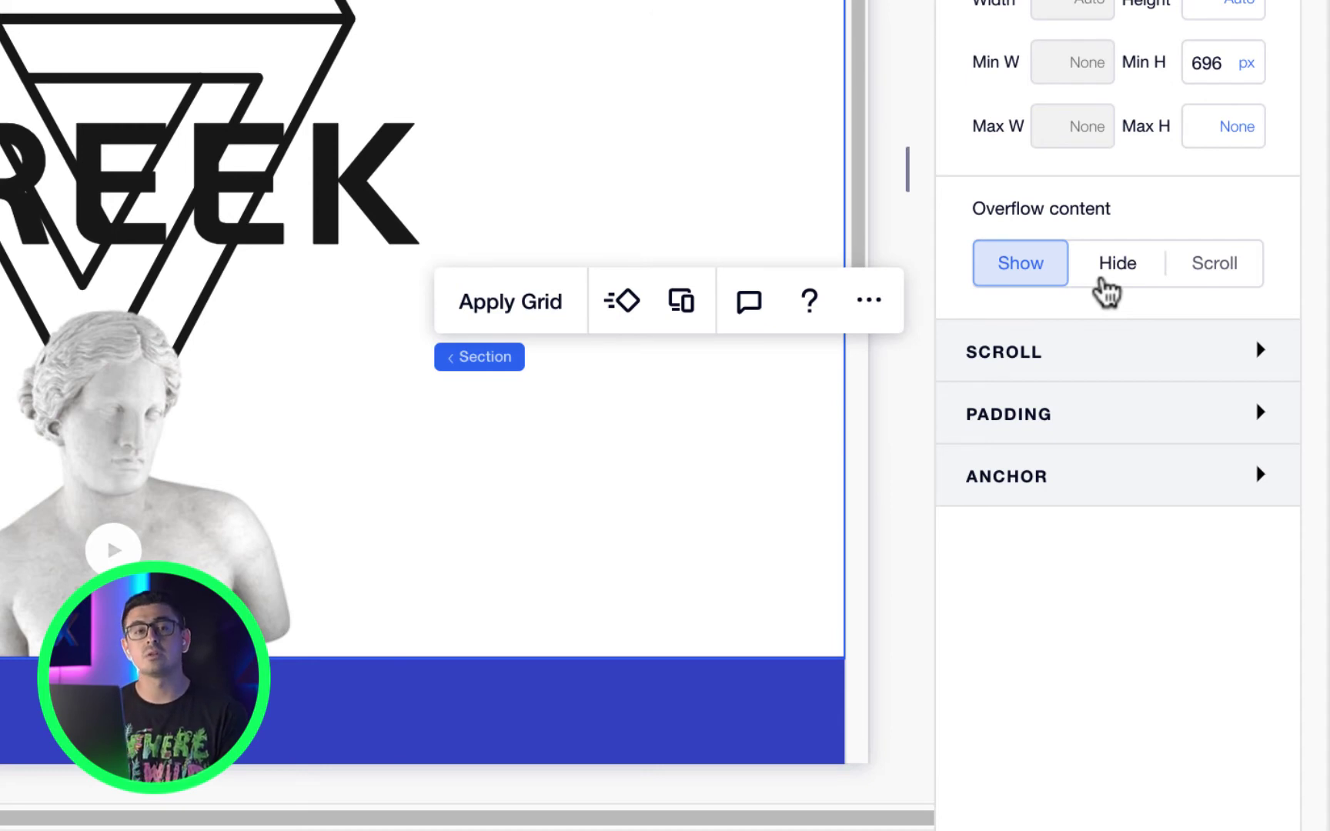
click(1215, 266)
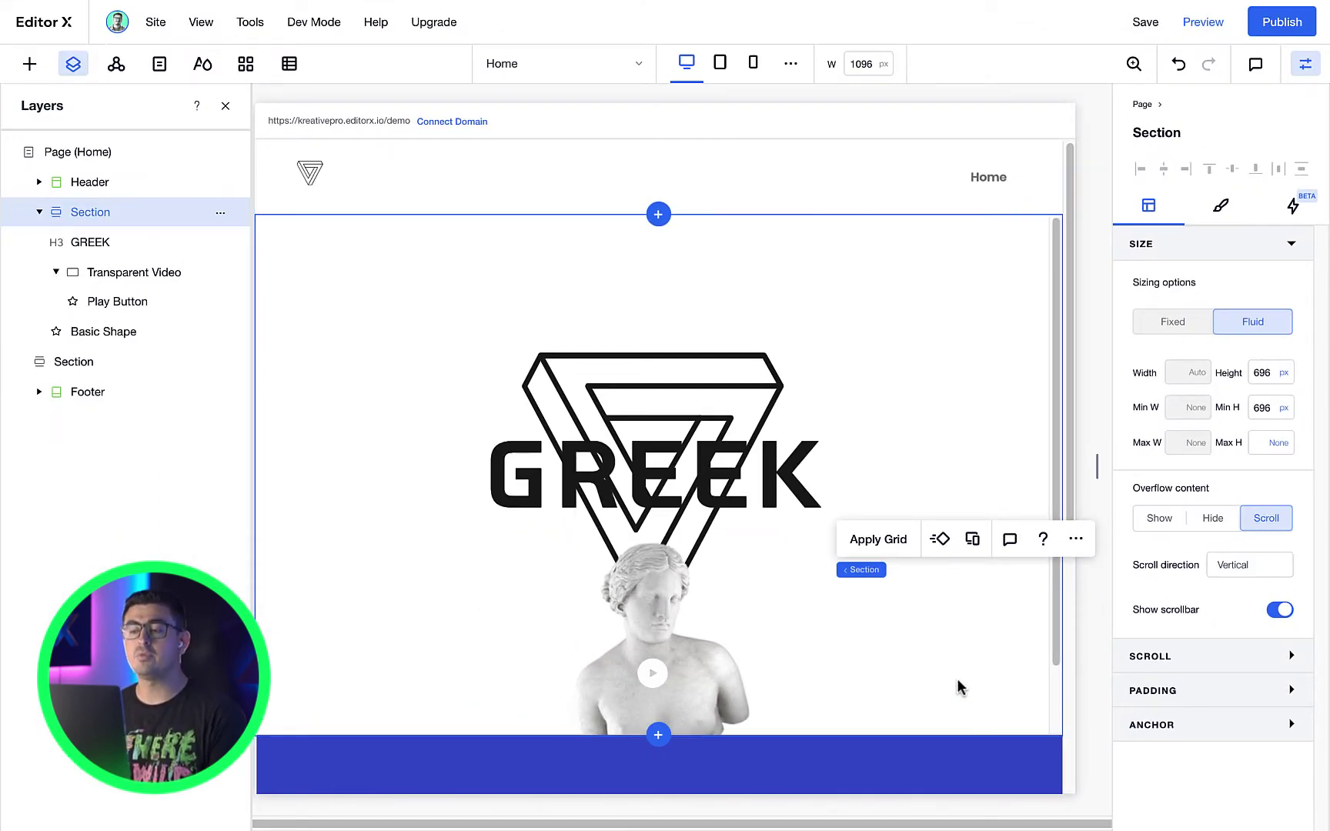
scroll(949, 668, down, 5)
scroll(991, 552, up, 4)
scroll(949, 570, up, 2)
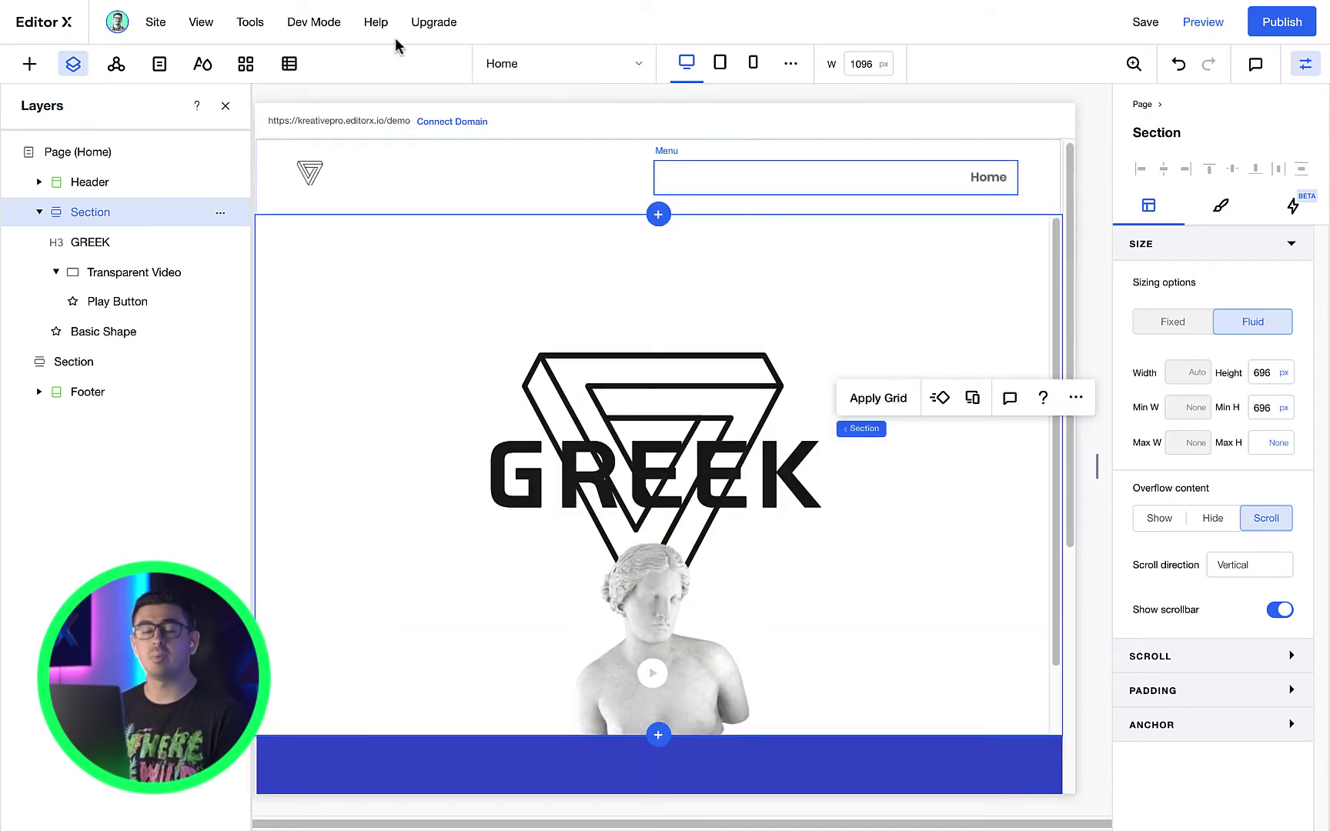
Browse the featured articles in the Help Center and close it
click(376, 23)
click(400, 93)
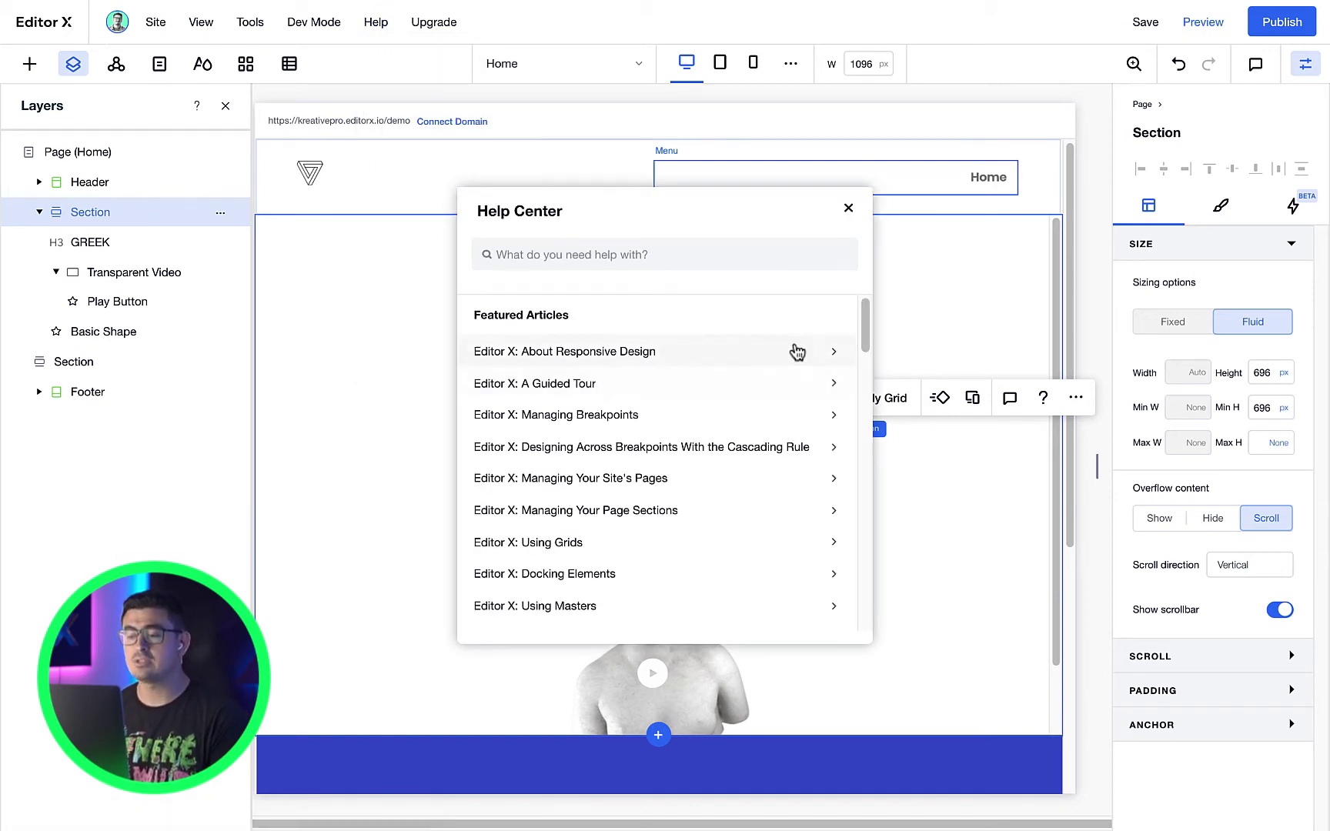
drag(865, 335, 859, 568)
click(848, 209)
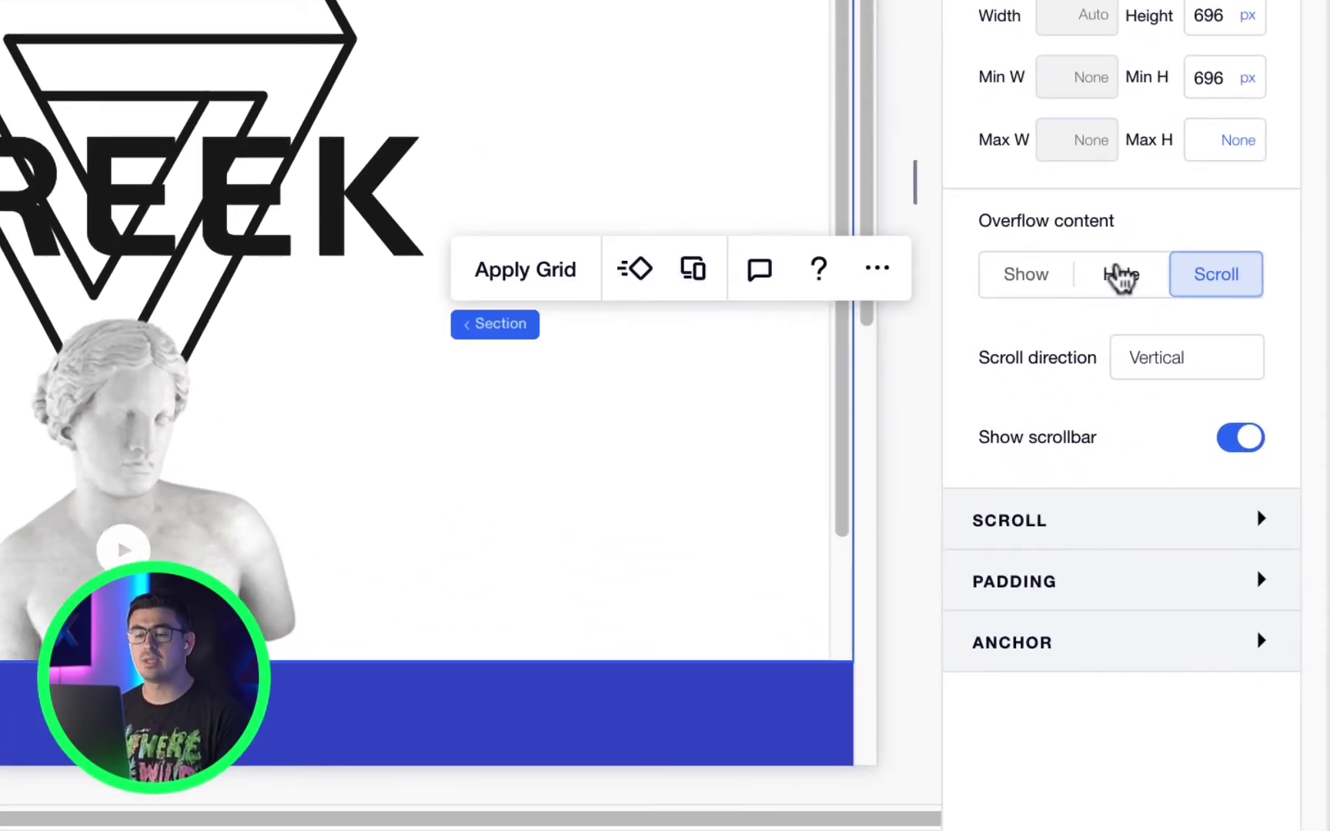
Change the section's scroll direction to Horizontal, turn its scrollbar off and back on, and reselect the section
click(1176, 360)
click(1212, 419)
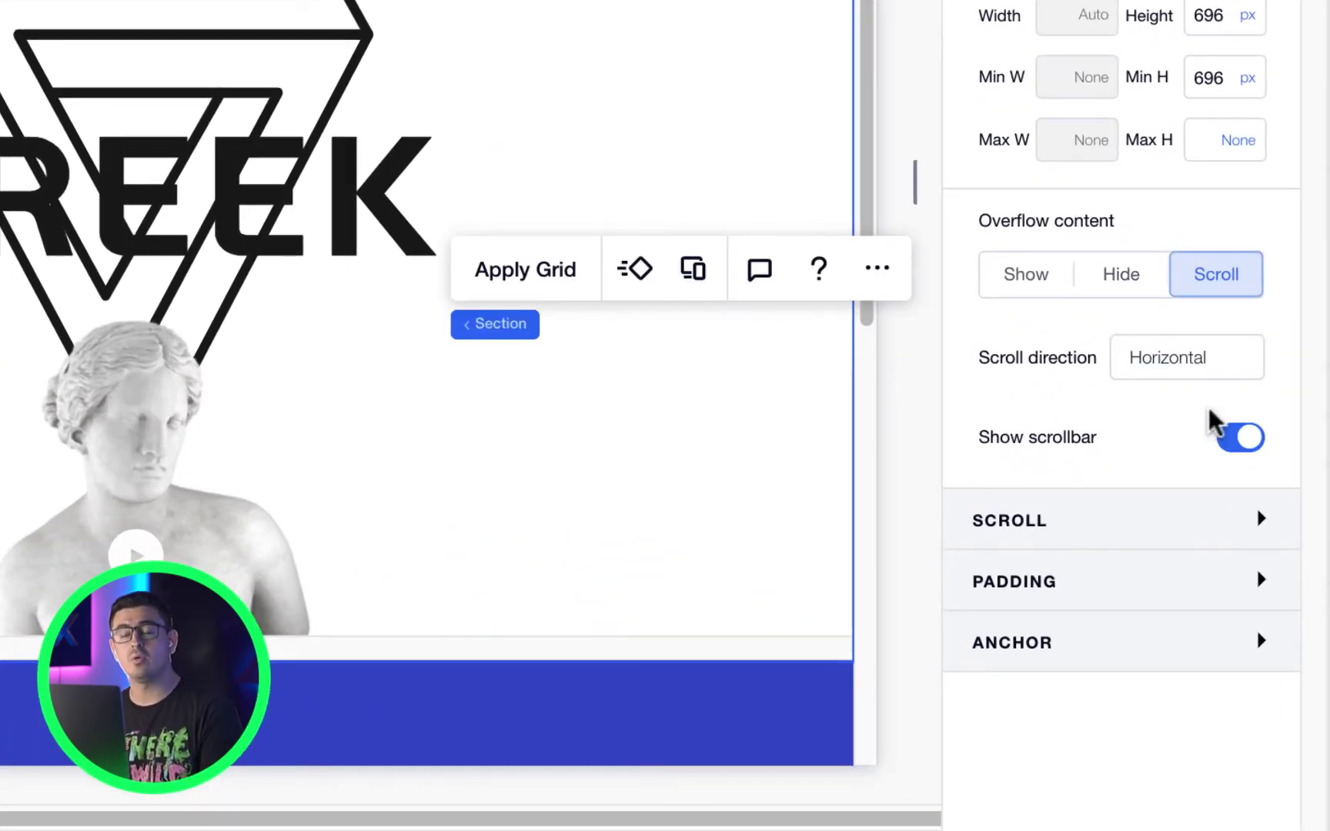
click(1194, 362)
click(1095, 374)
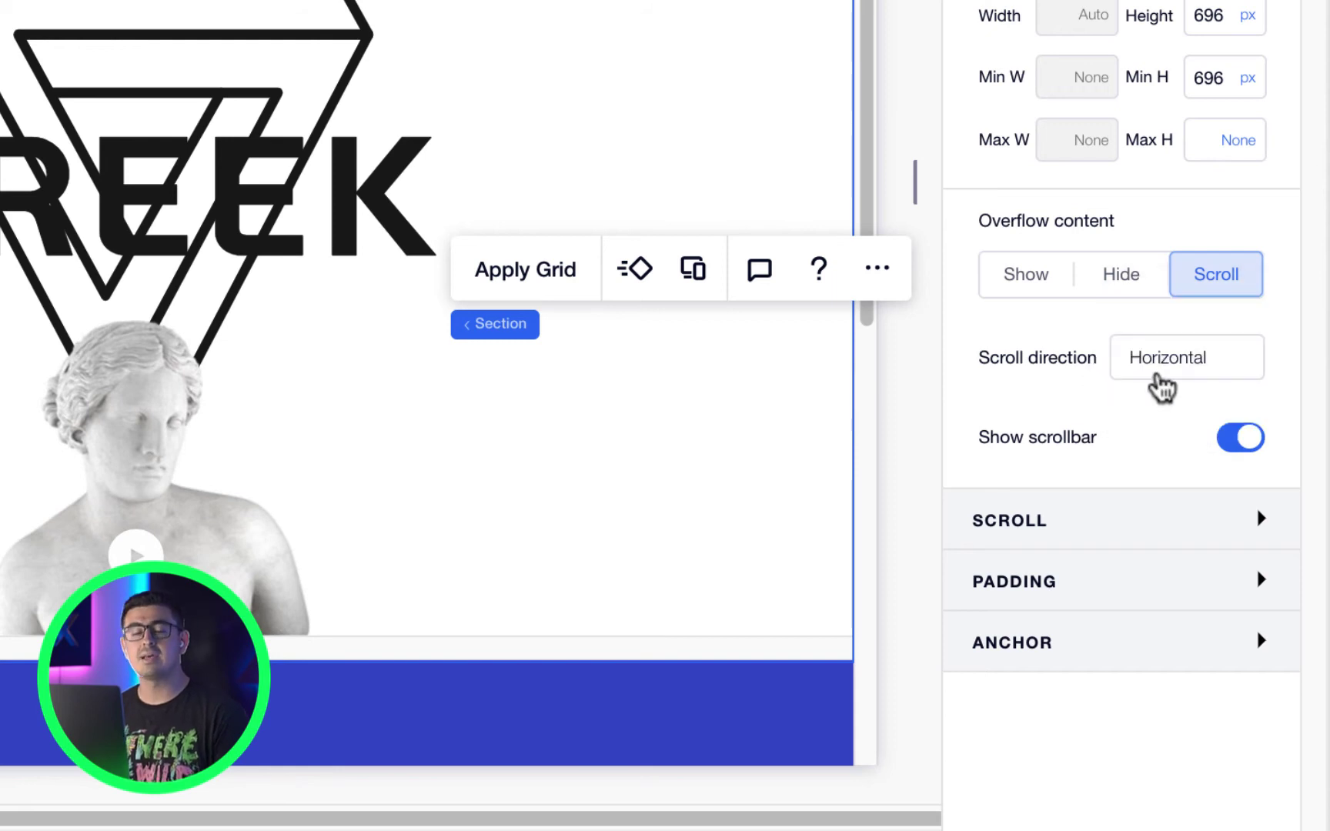
click(1245, 456)
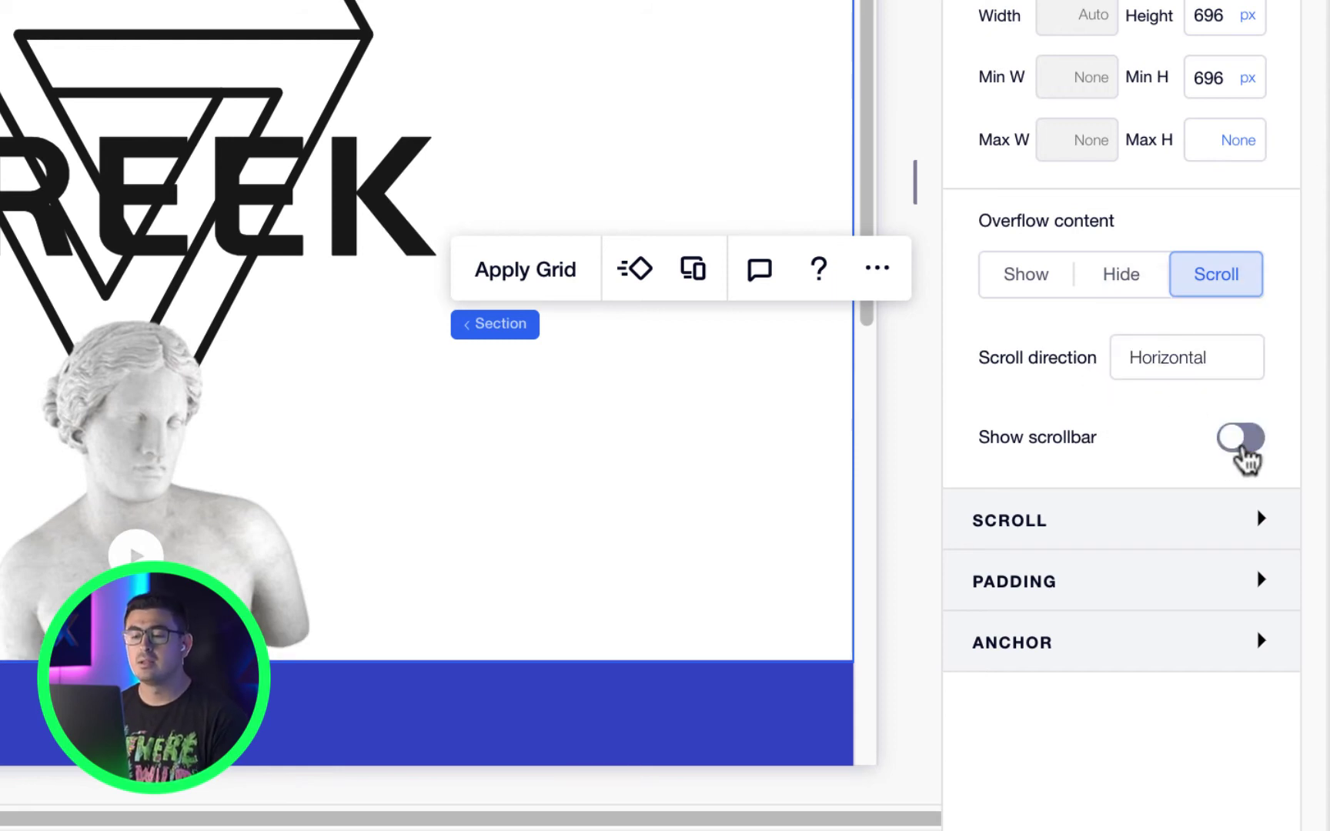
click(1242, 450)
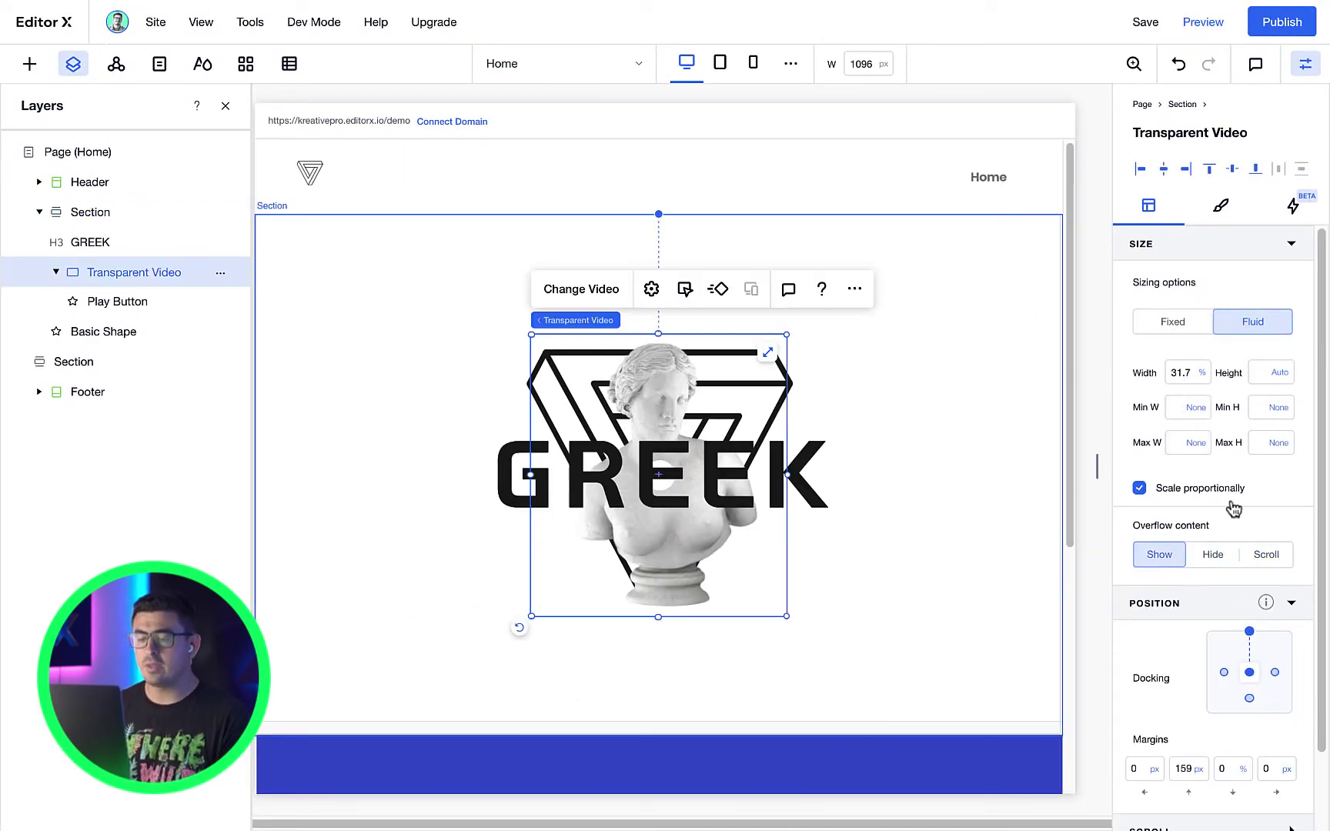
click(796, 430)
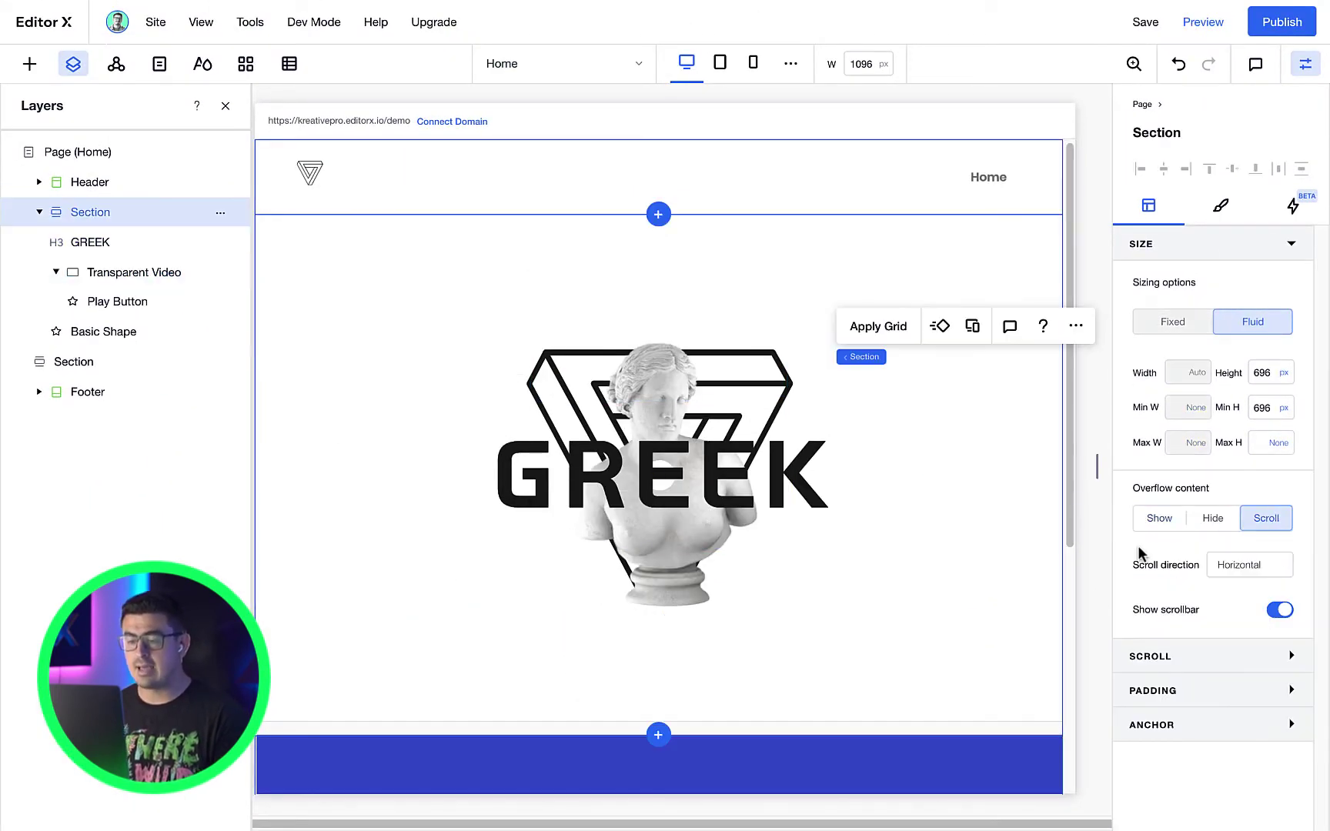
Set the GREEK section's height to Auto, clear its minimum height and switch its overflow content to Show
click(1205, 243)
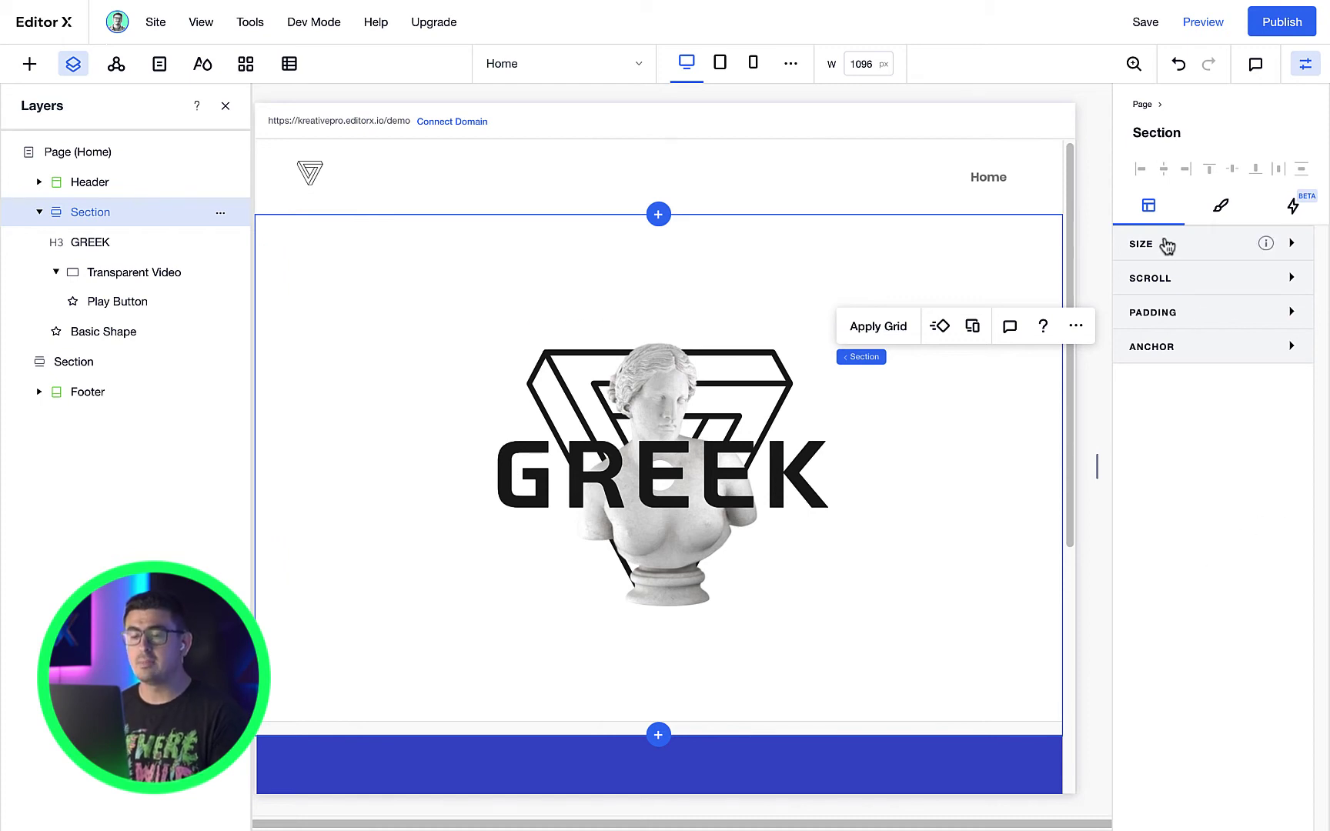
click(1161, 317)
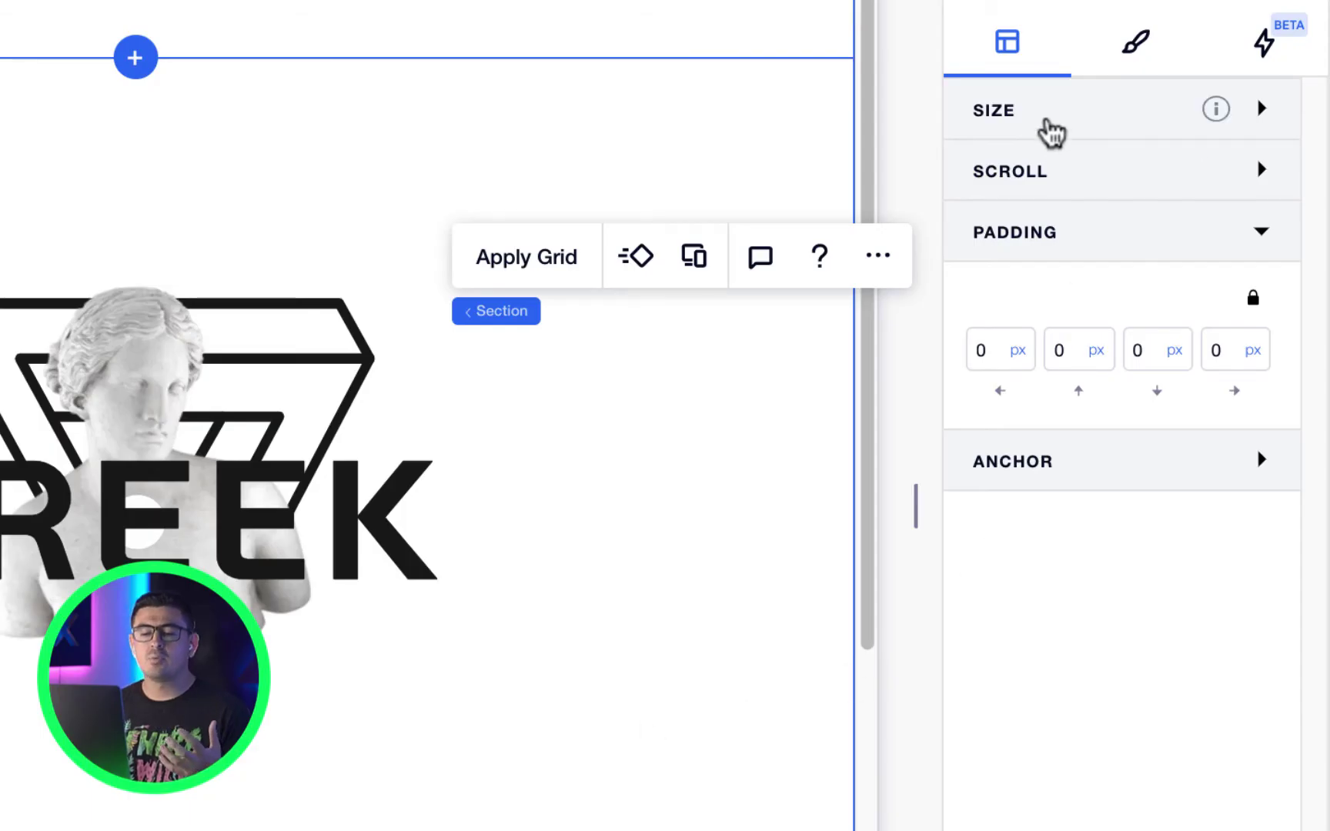
click(1050, 131)
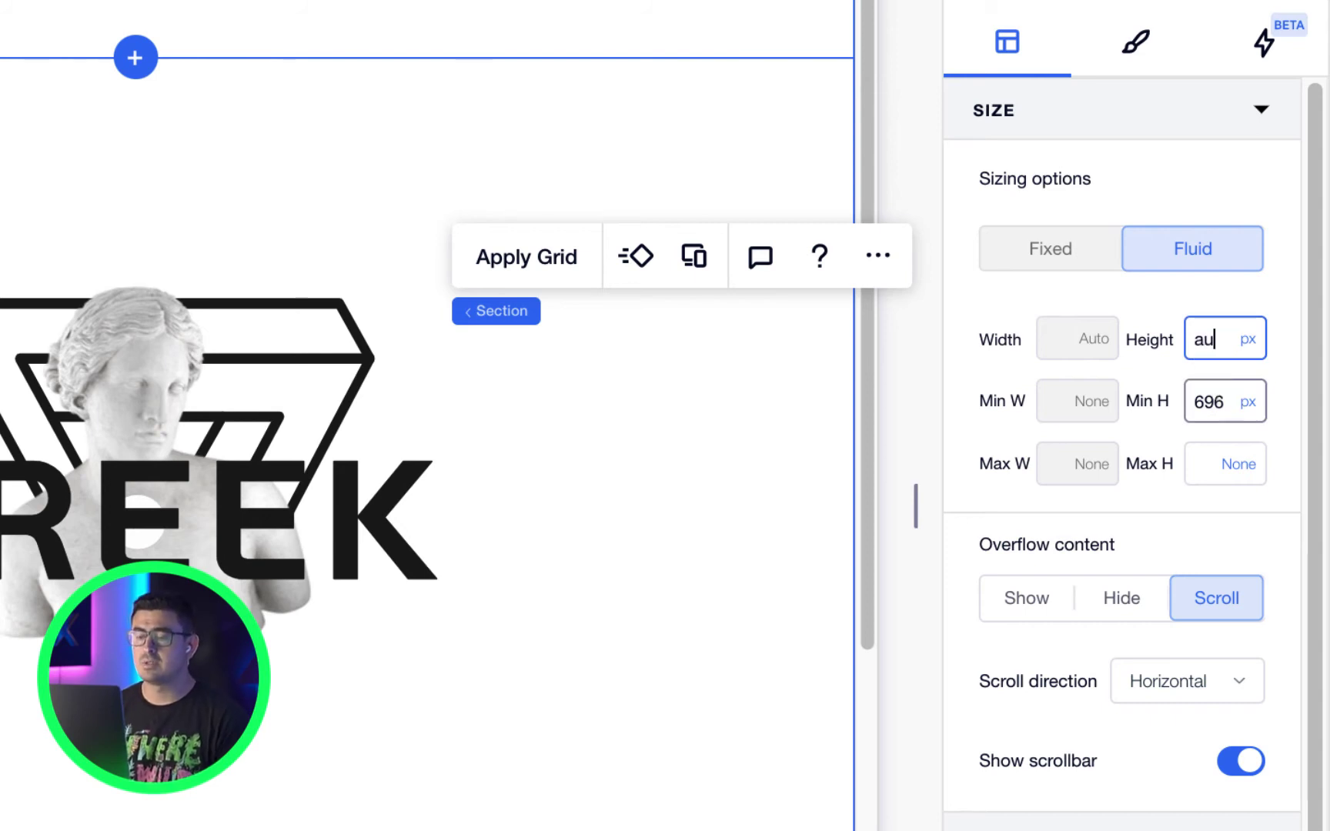
text(4)
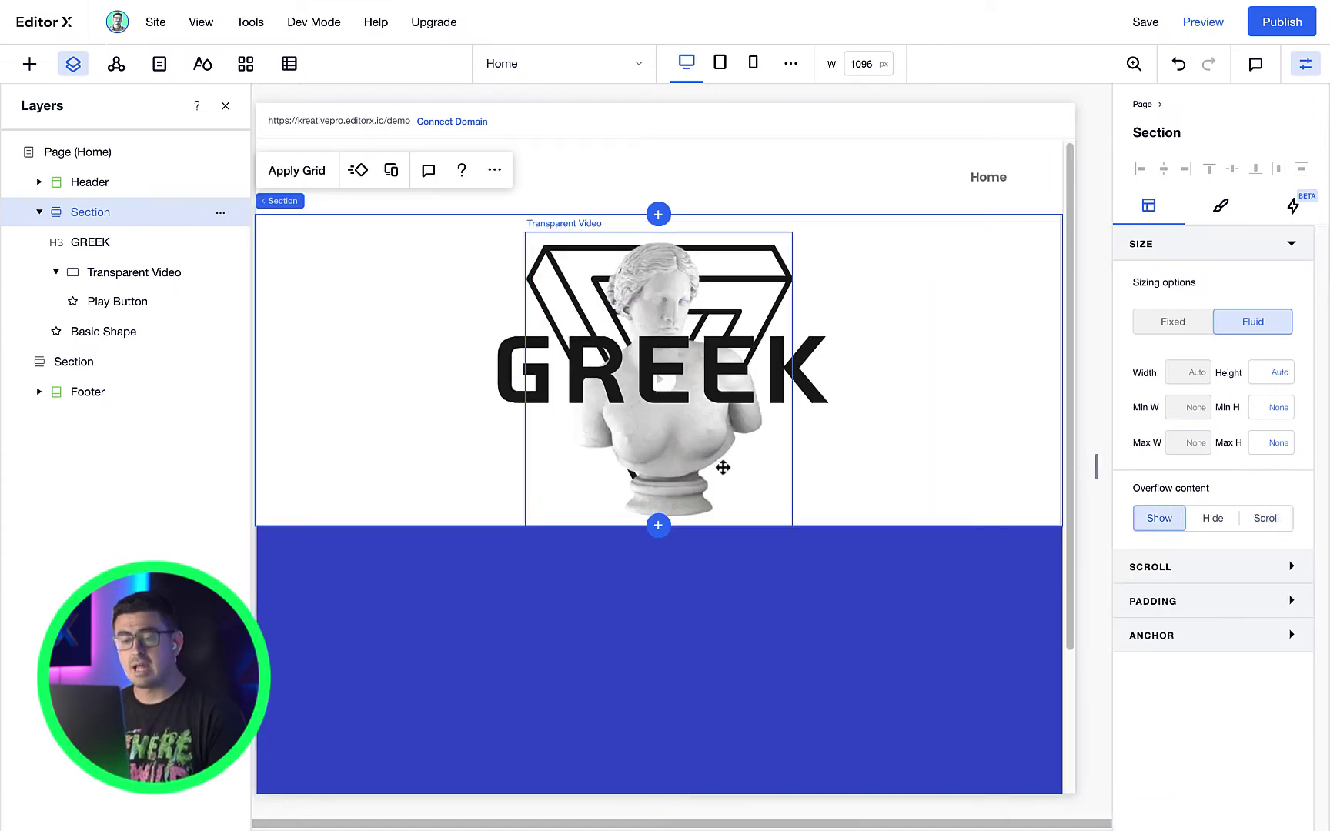
Try transparent video widths of 45% and 55% to test how the section adapts
click(723, 468)
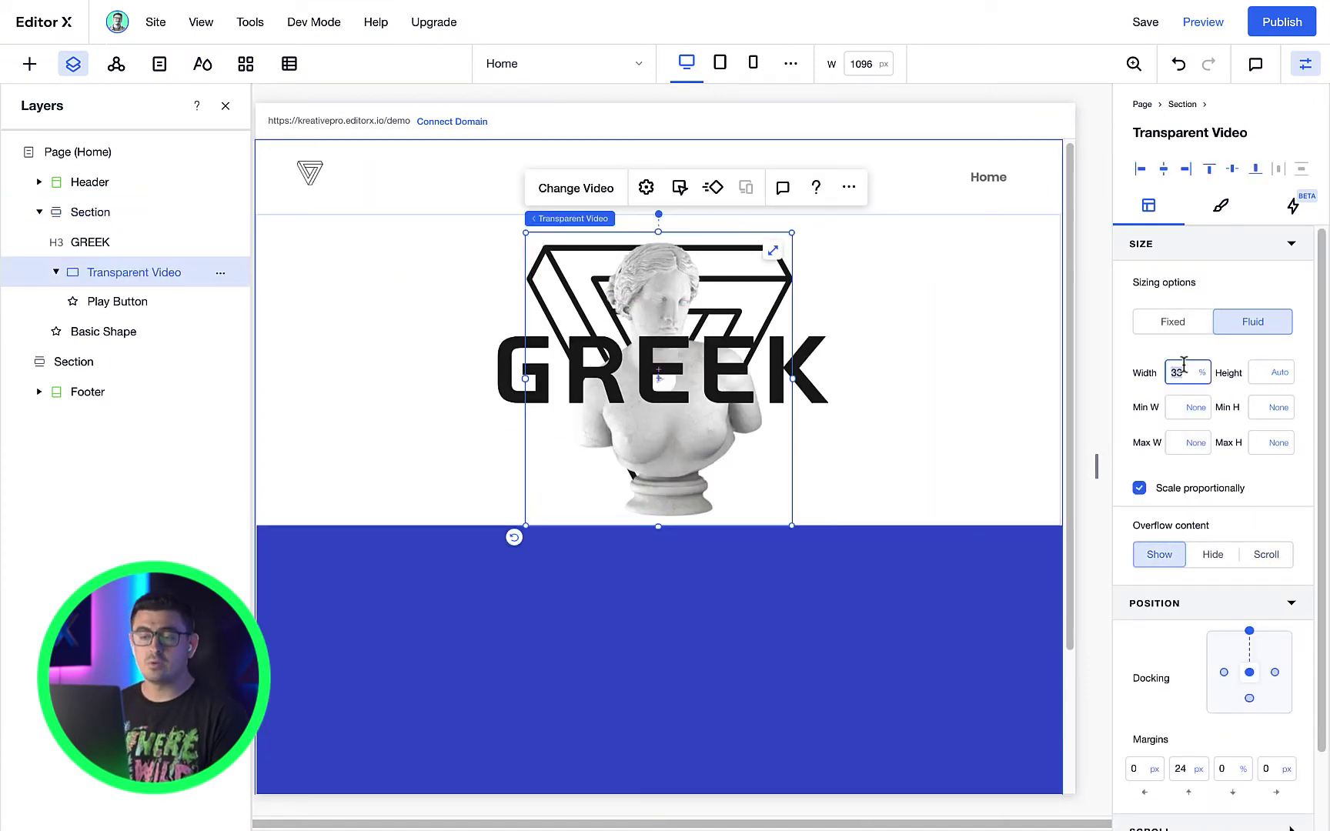
key(Return)
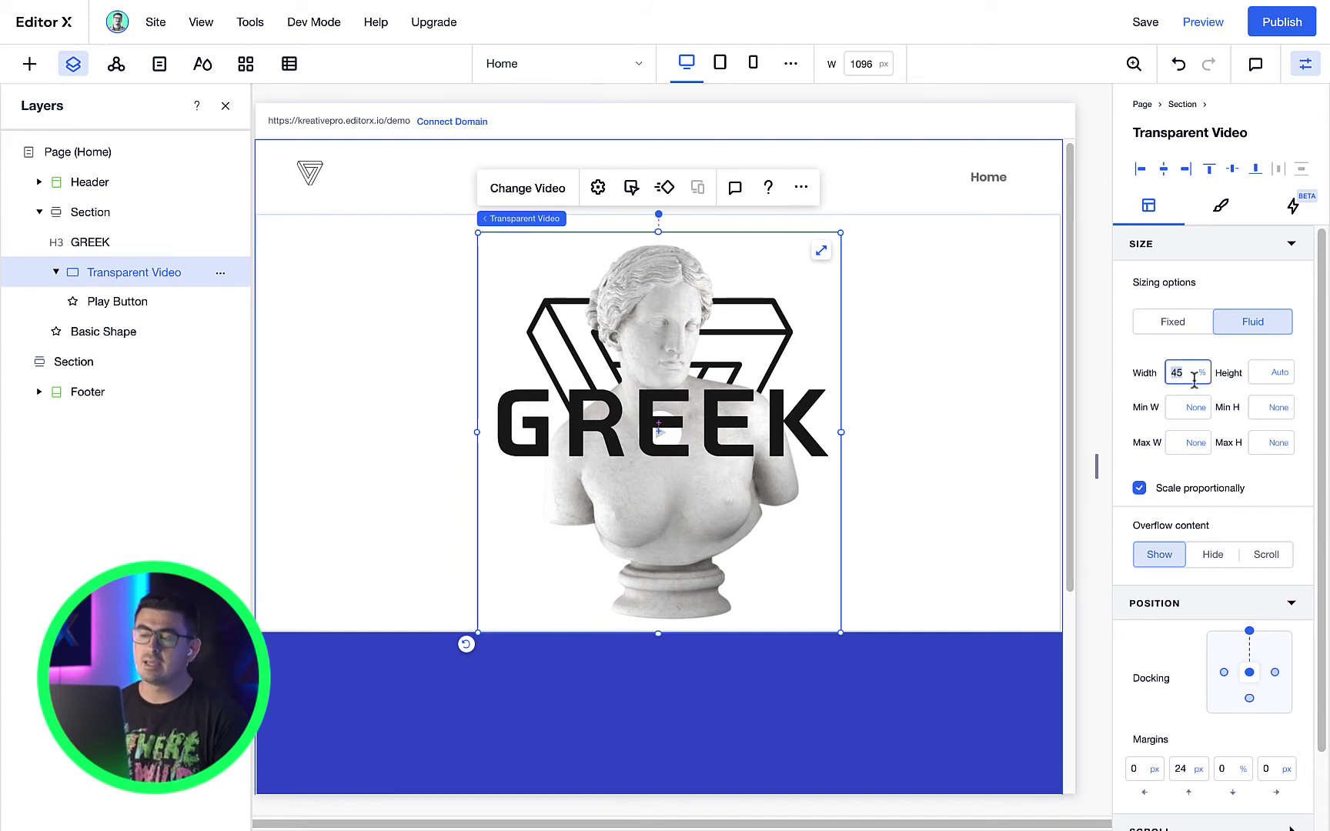
text(55)
key(Return)
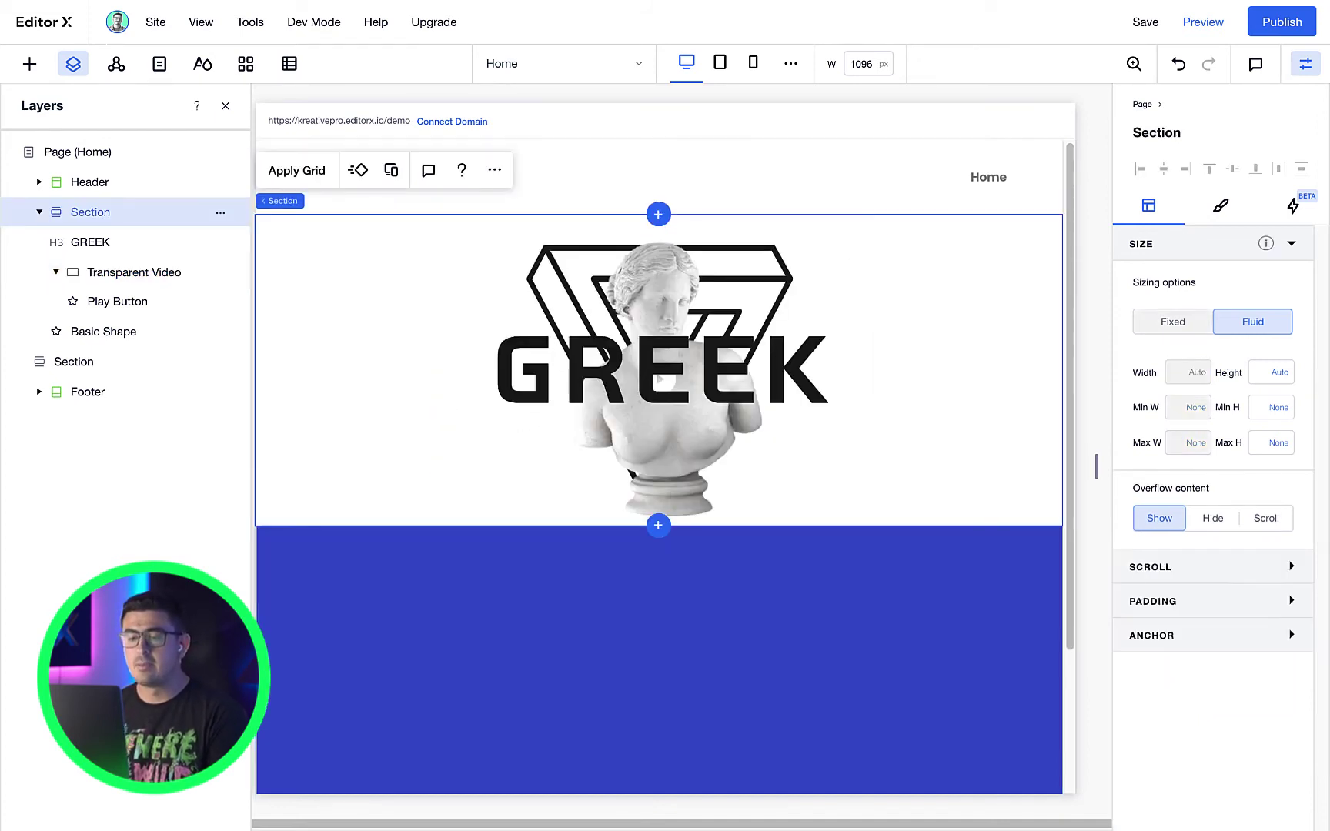
Give the GREEK section 100 px of padding at both its top and bottom
click(1190, 248)
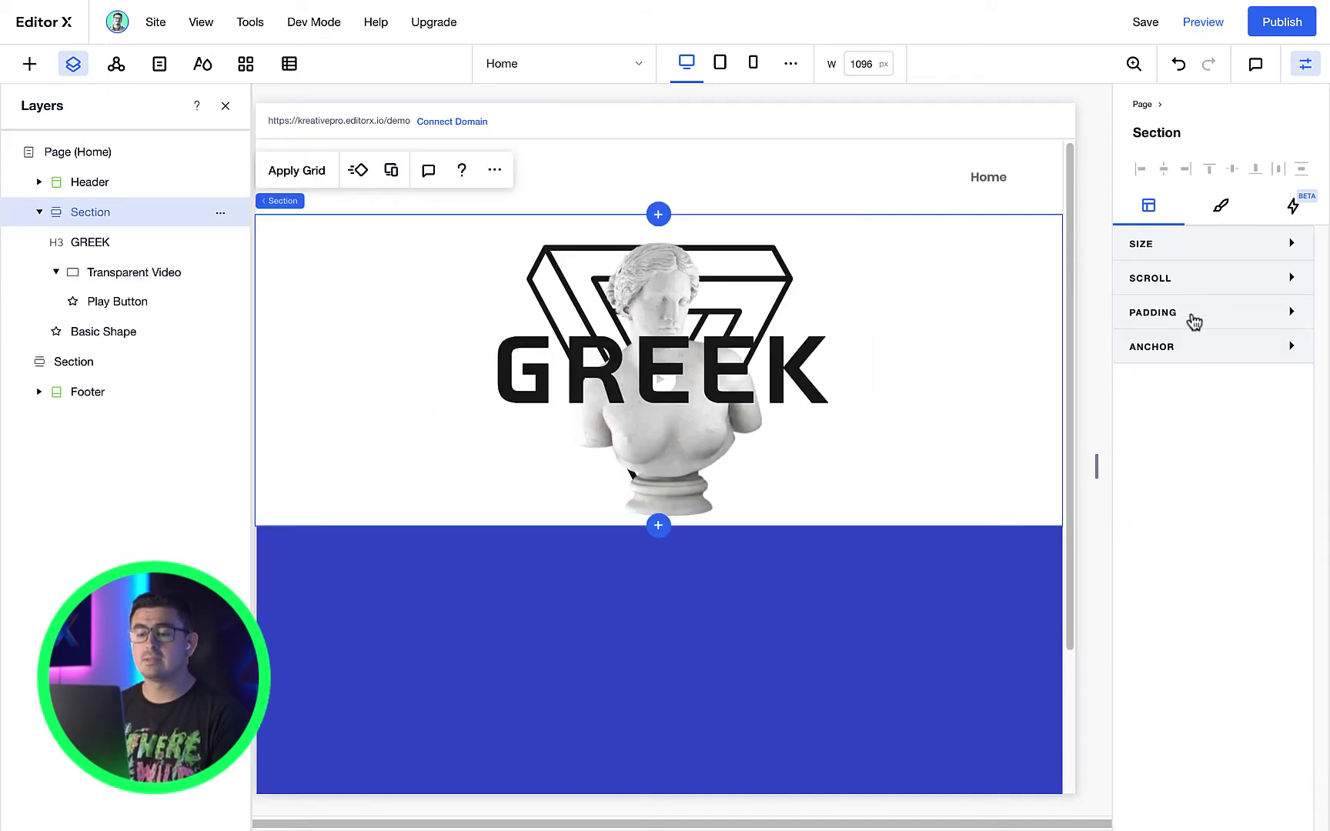
click(1194, 322)
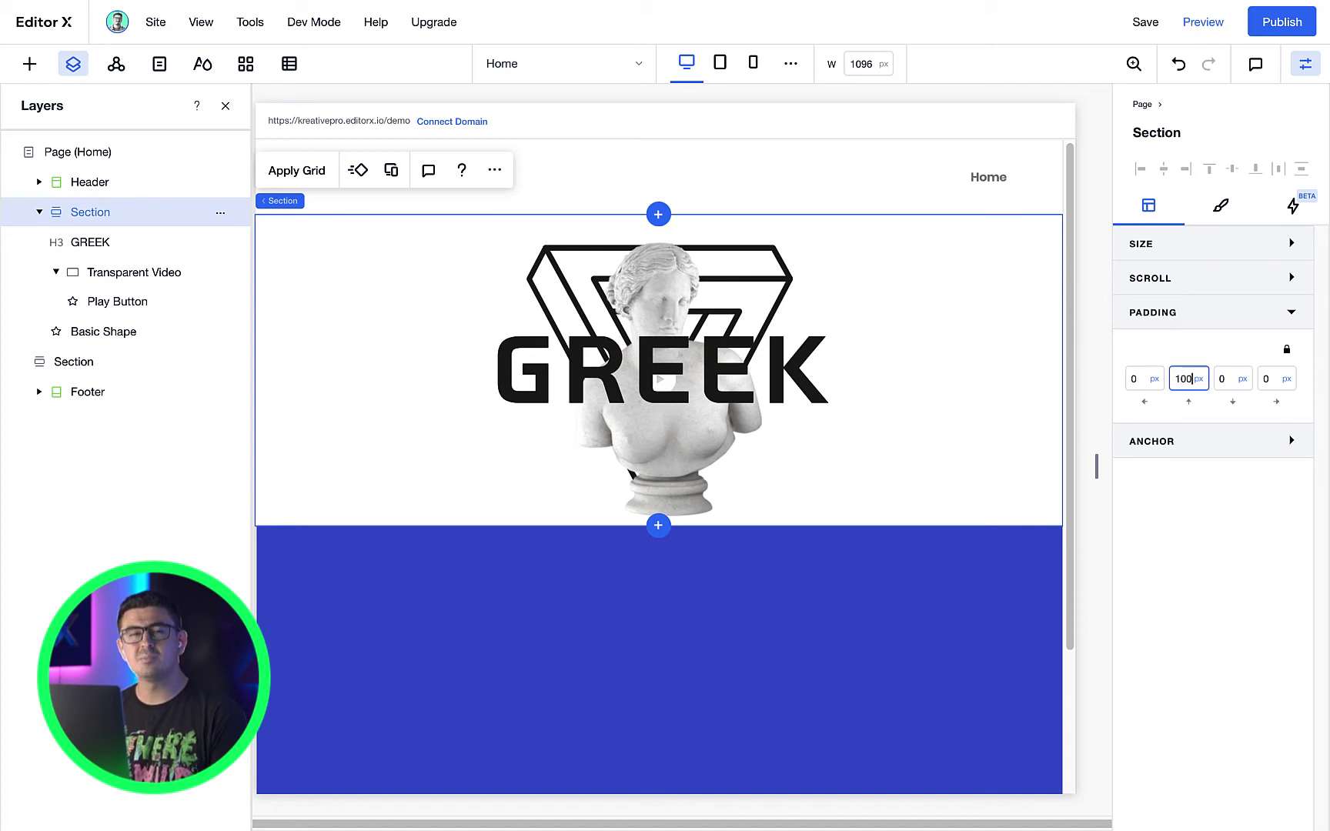
key(Return)
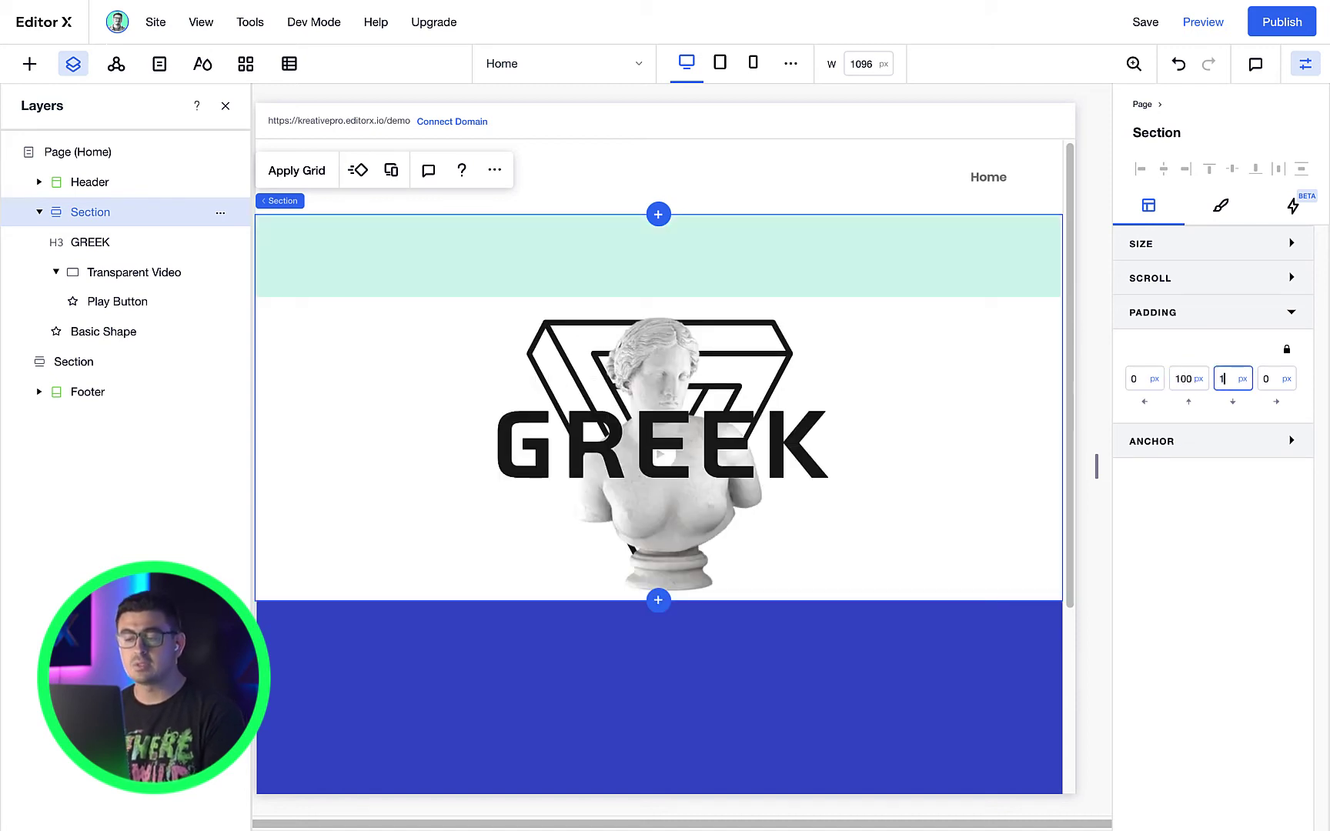
key(Return)
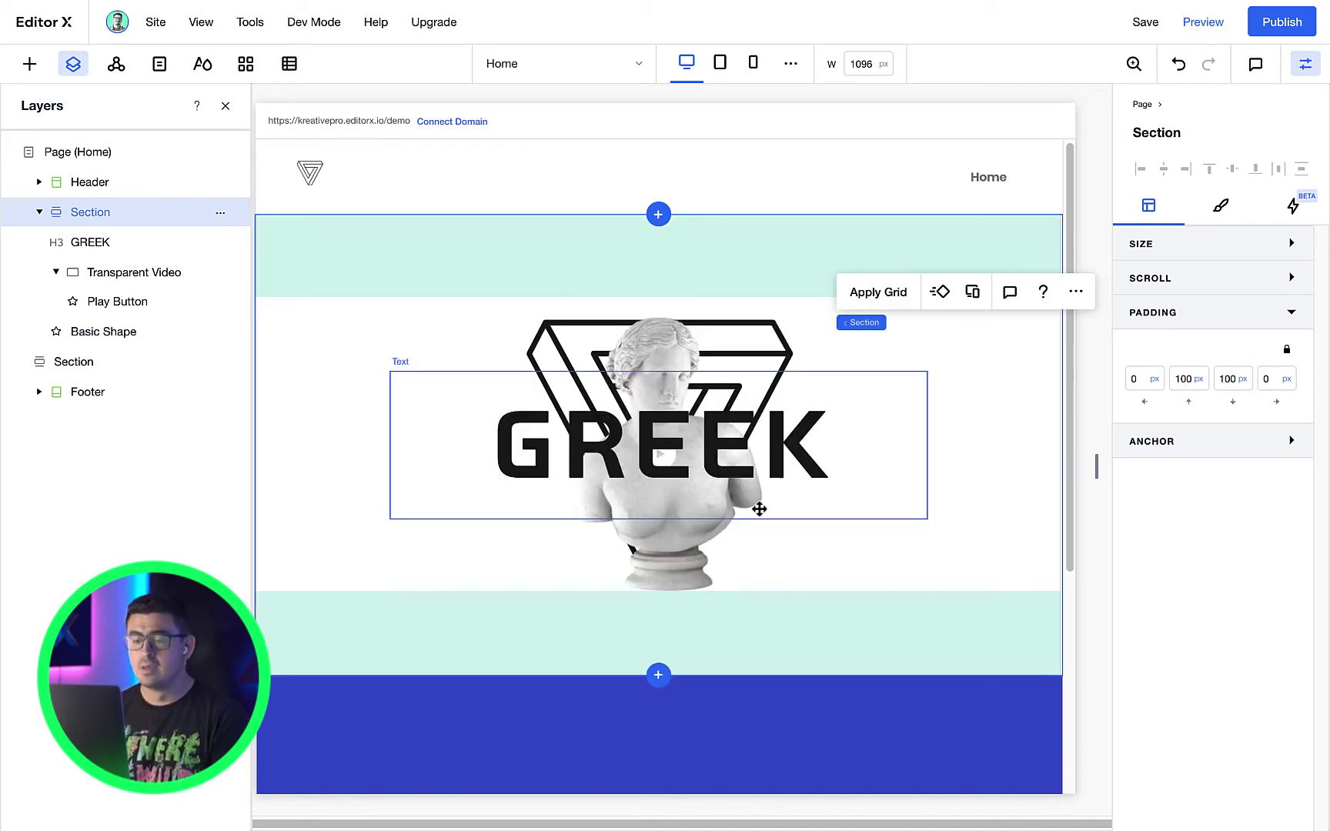
Set the blue section's height to 100 vh
scroll(778, 594, down, 5)
click(753, 525)
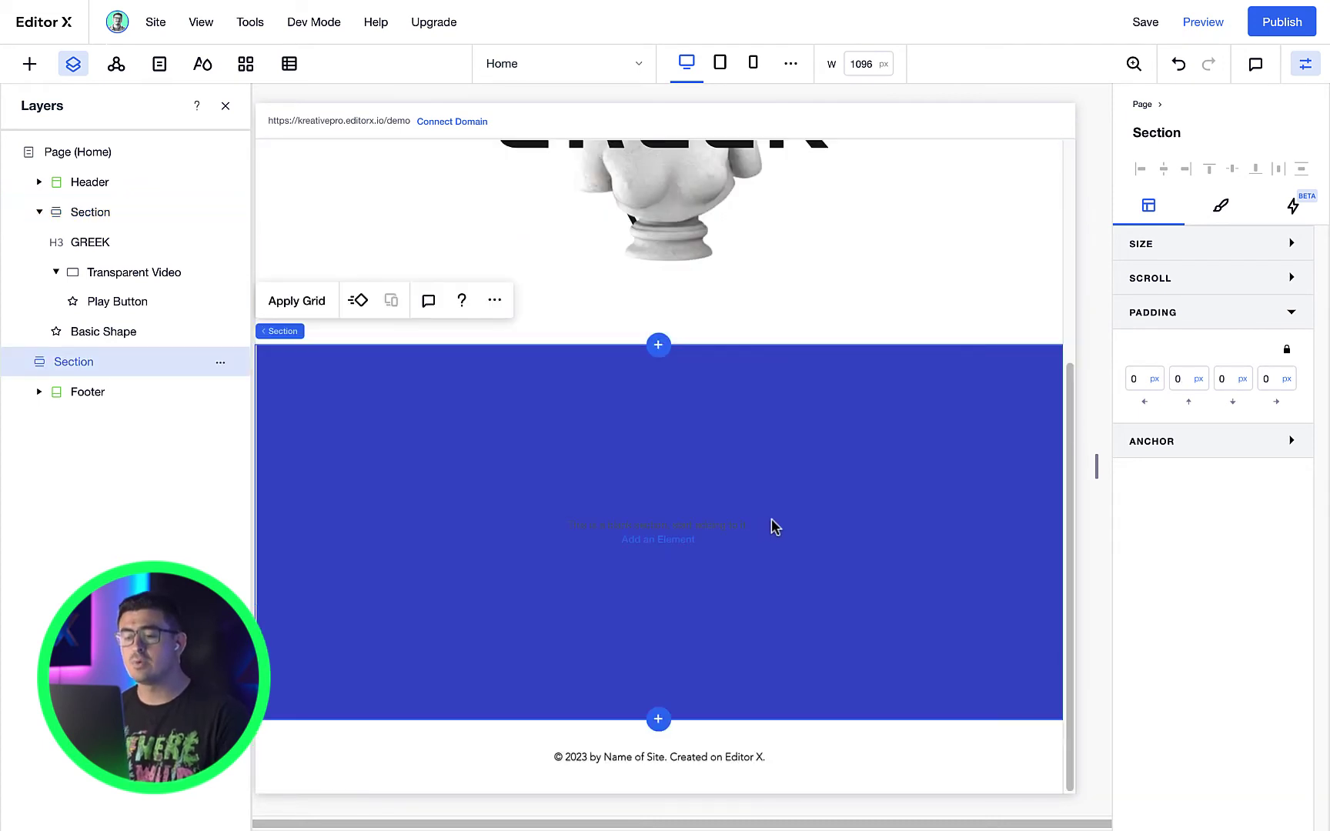
click(1162, 244)
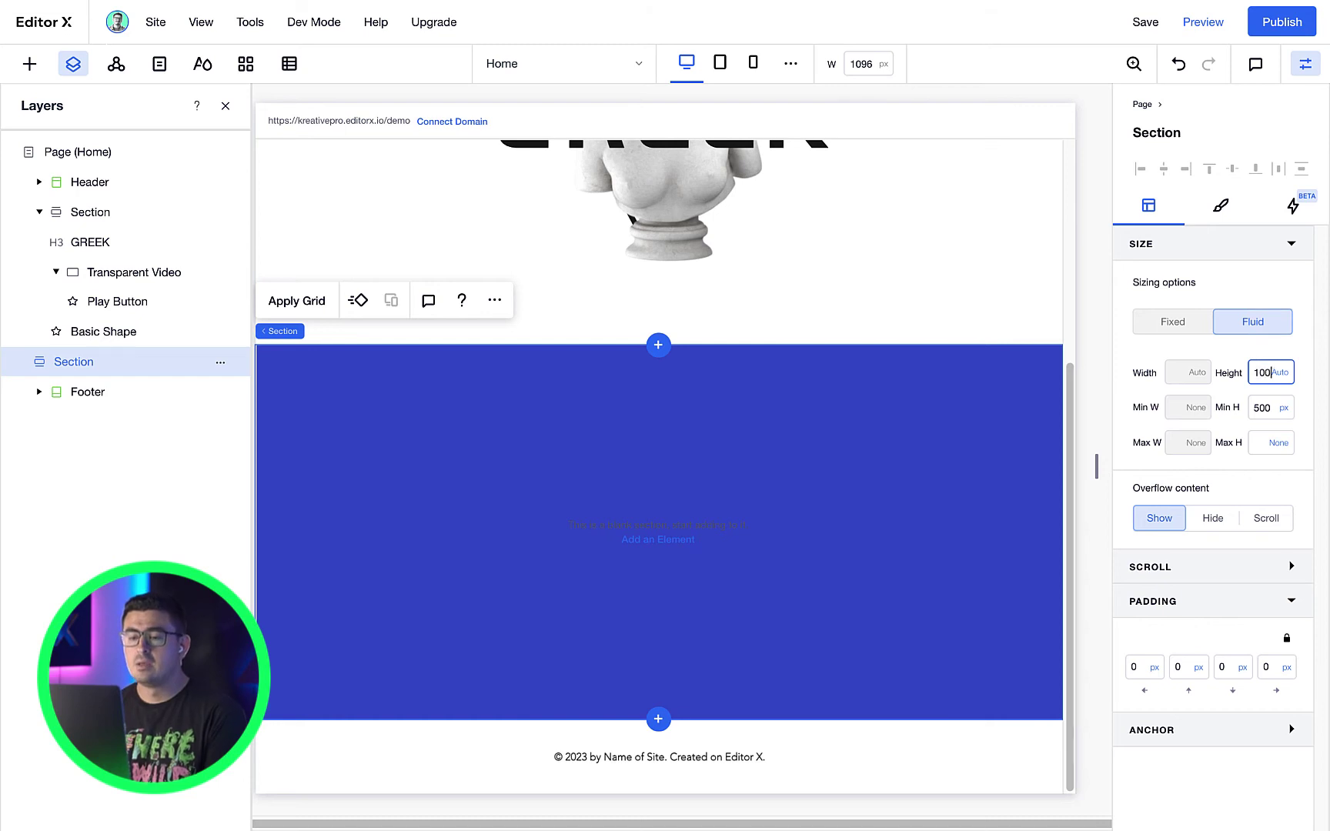
key(Return)
scroll(561, 493, up, 3)
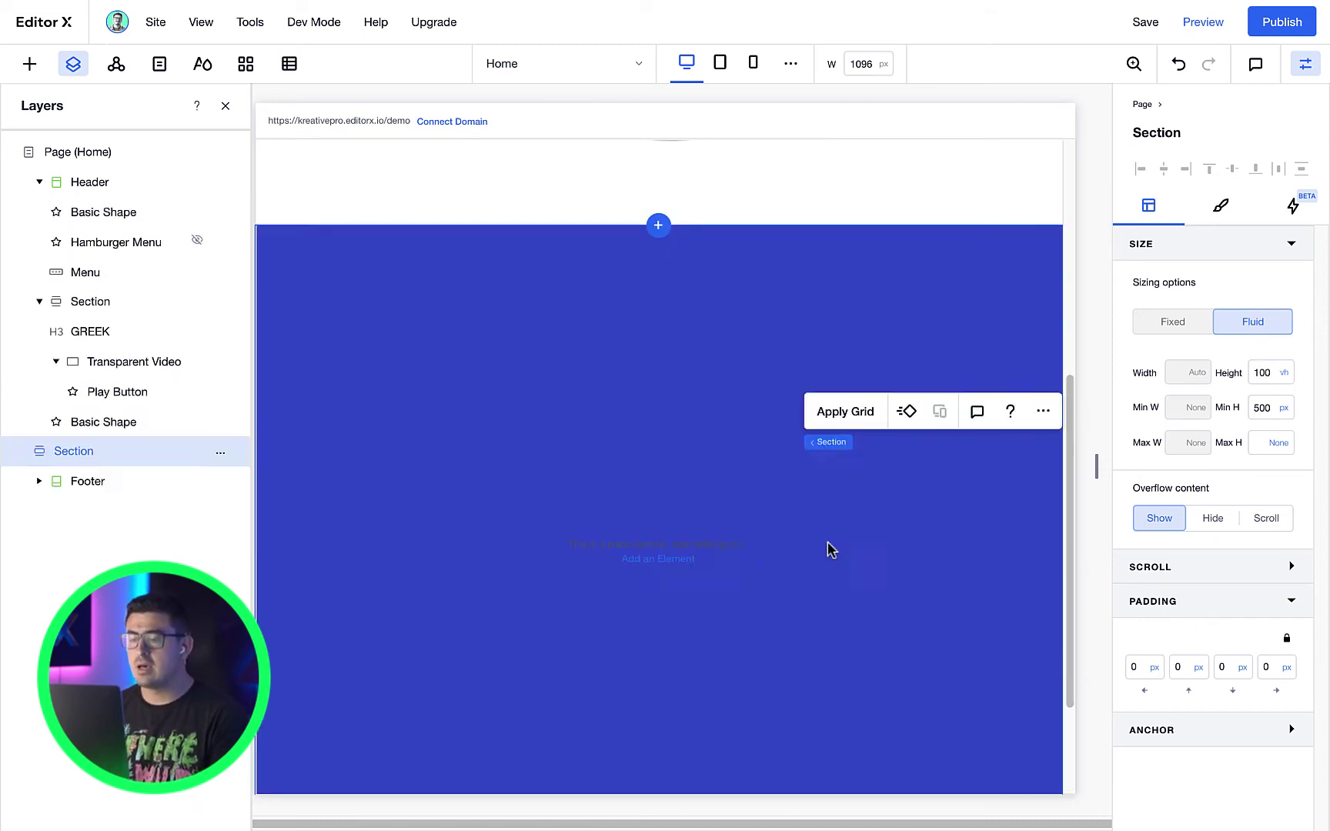
Duplicate the blue section three times and give the second section a black background
scroll(828, 549, down, 2)
click(221, 452)
click(292, 209)
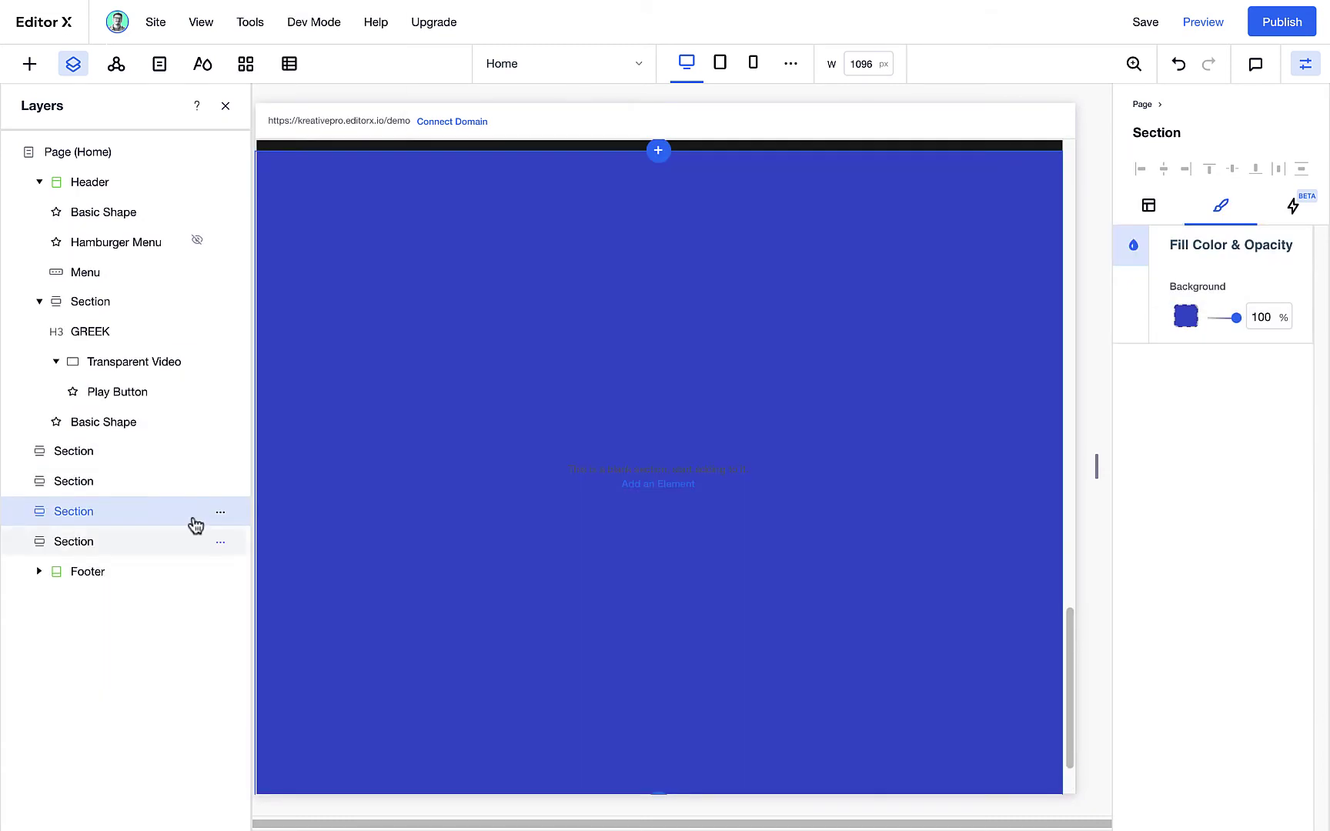
Place copies of the GREEK heading in the first blue section and the black section, coloring the latter copy white
scroll(861, 538, up, 2)
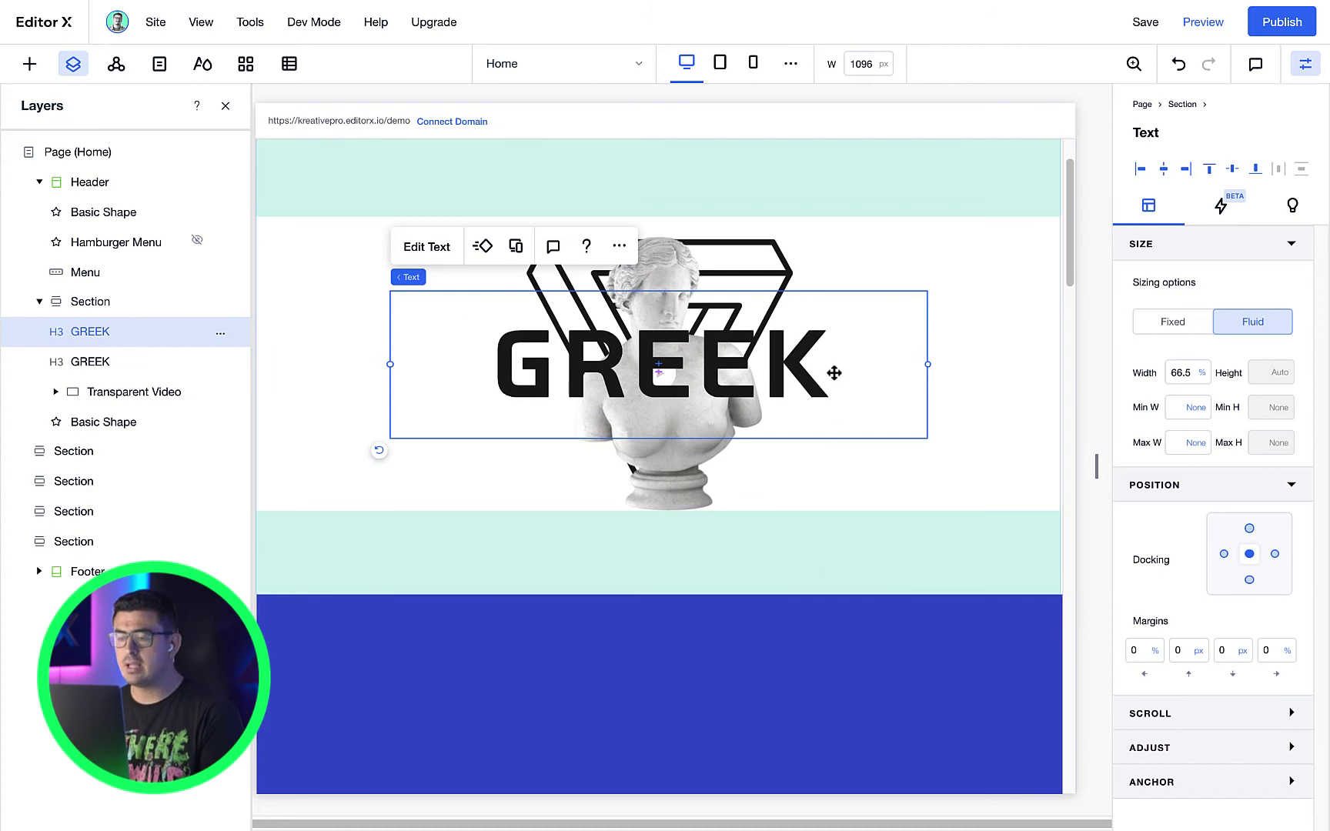
drag(835, 372, 816, 737)
scroll(810, 706, down, 5)
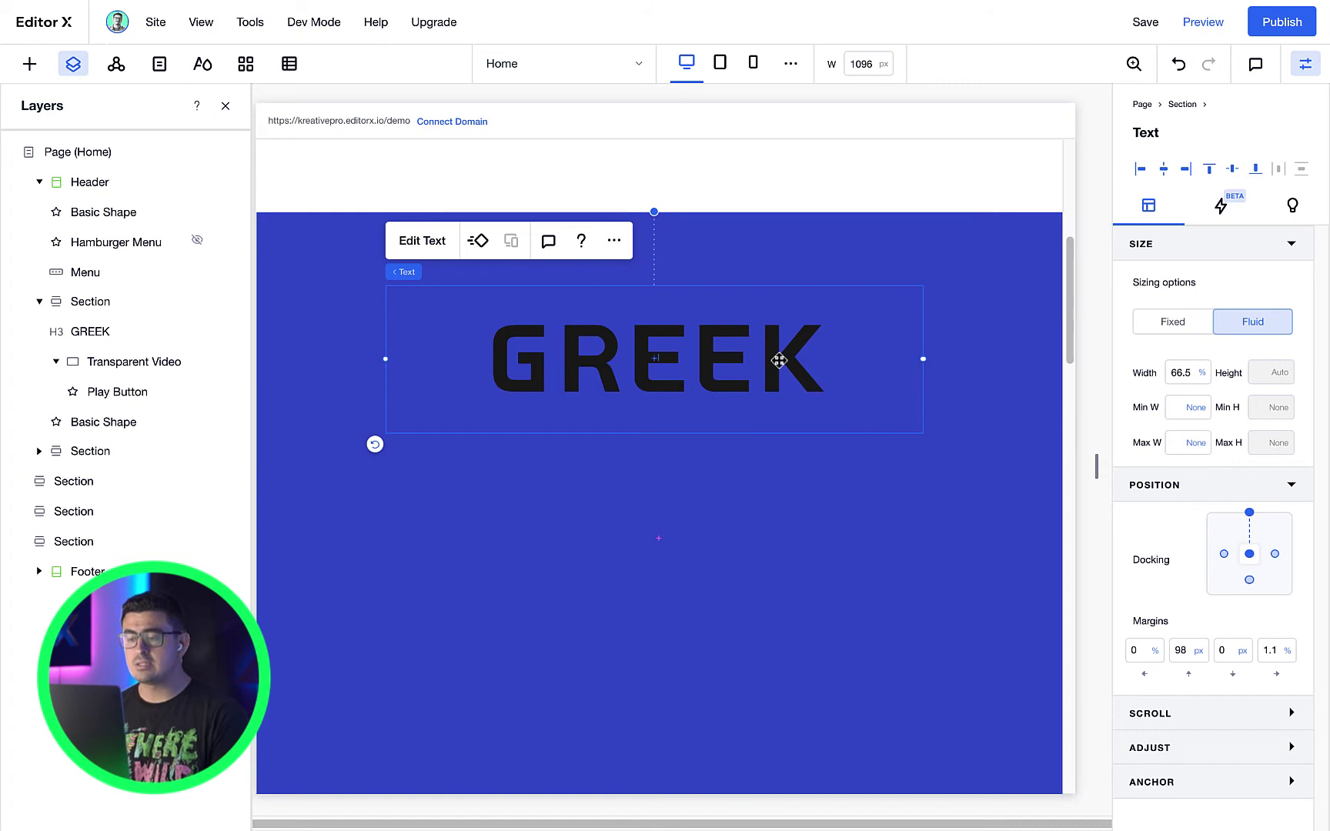
key(ctrl+d)
drag(811, 499, 721, 564)
double_click(721, 565)
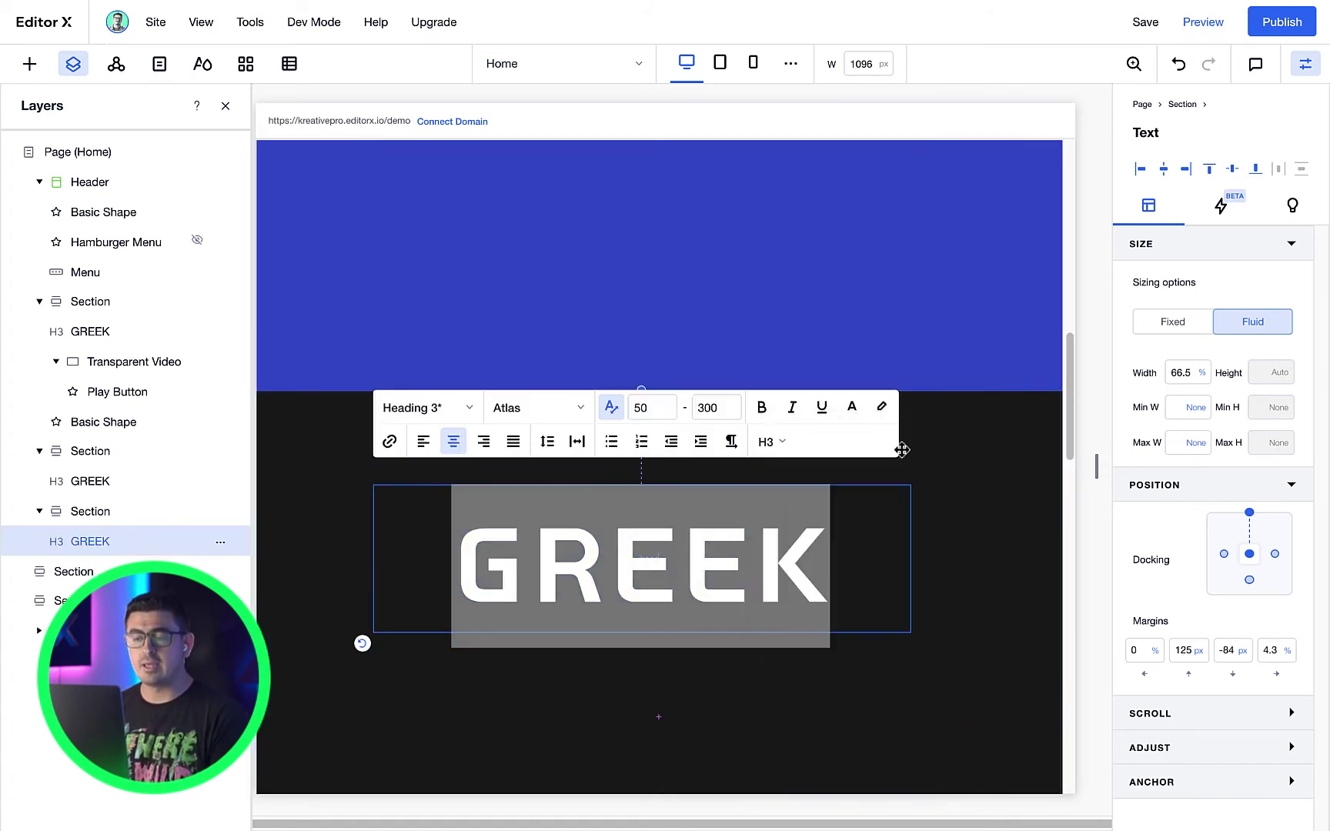
key(Escape)
Paste a white GREEK heading into the blue section below the black one
scroll(752, 506, down, 5)
click(752, 506)
scroll(752, 506, down, 5)
scroll(748, 513, up, 2)
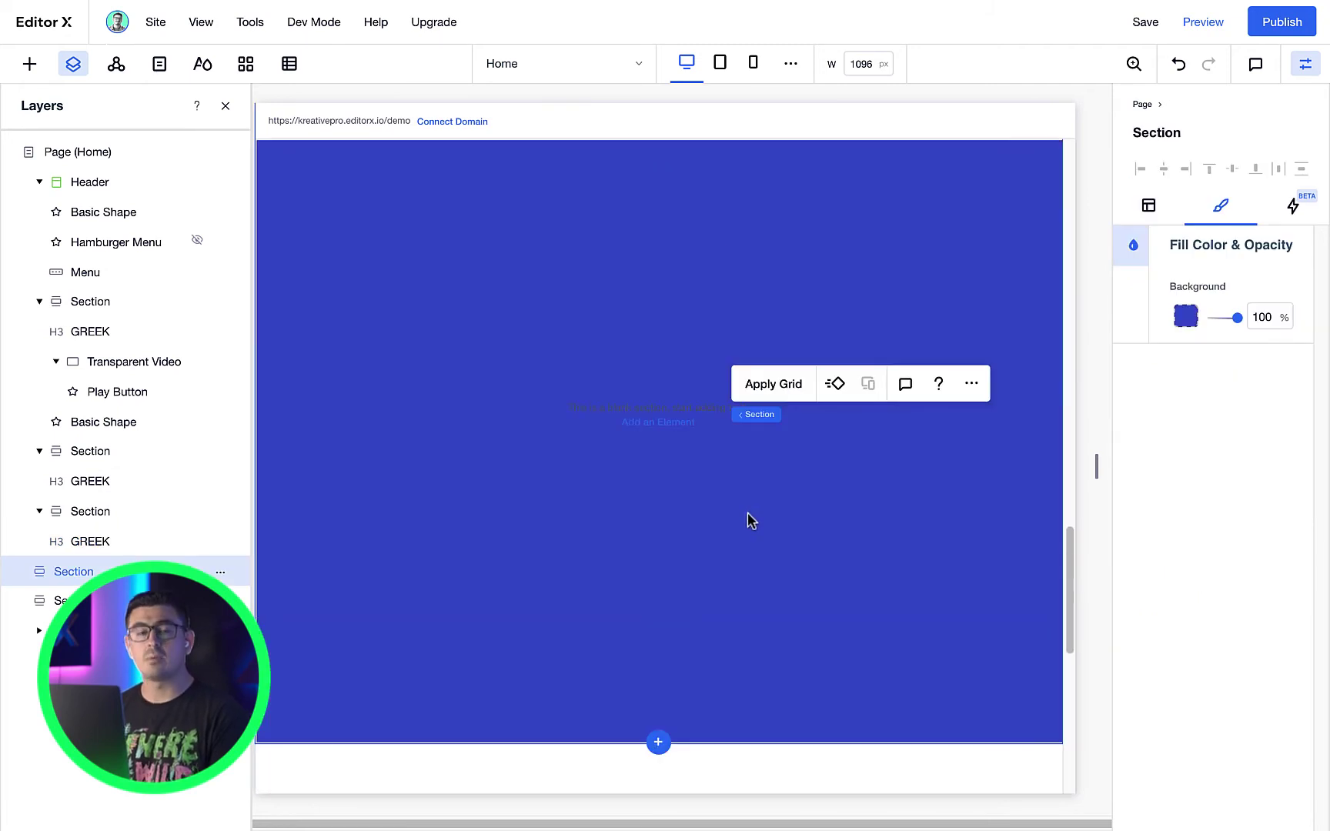
scroll(747, 512, up, 3)
key(ctrl+v)
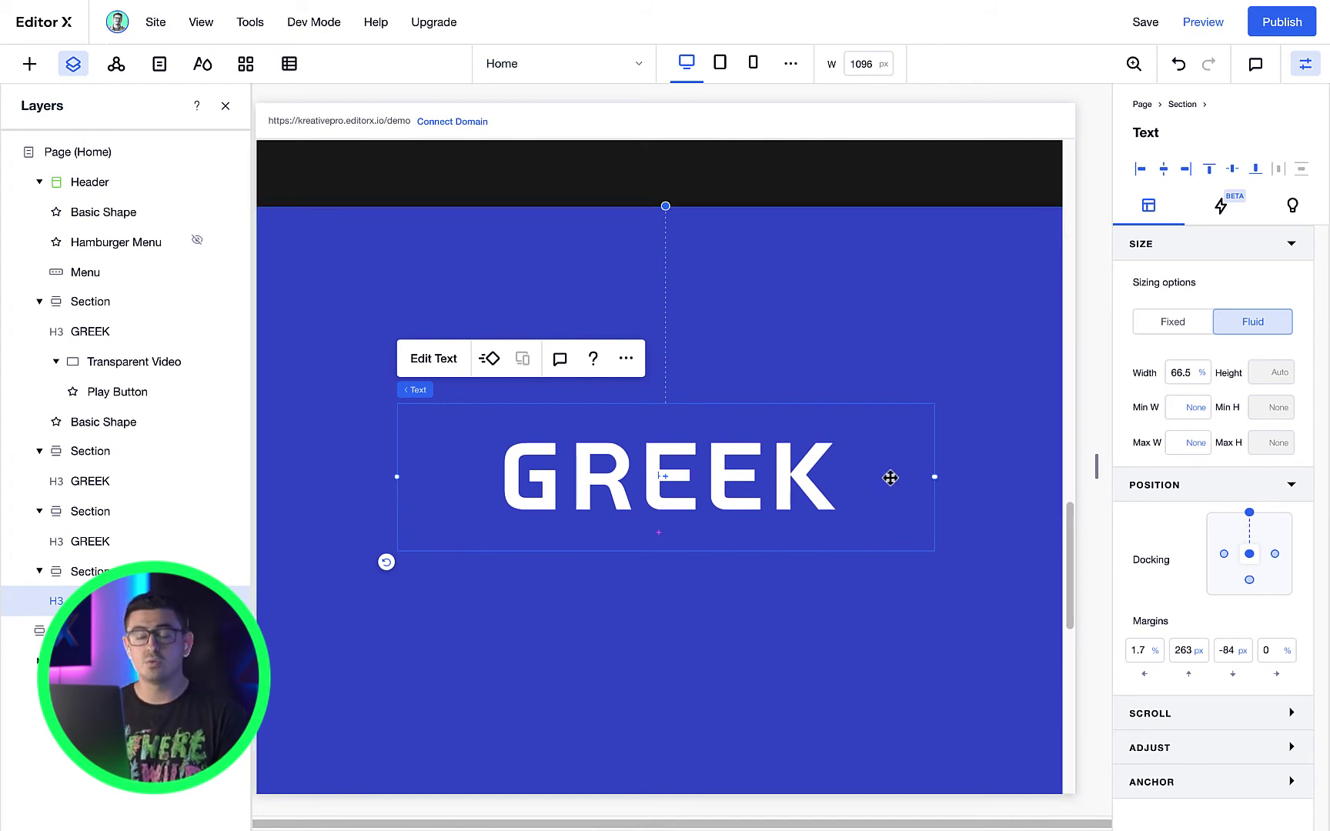
Change the heading in the first blue section to HISTORY
scroll(884, 482, up, 20)
scroll(686, 481, down, 6)
double_click(686, 481)
text(HISTORY)
Change the black section's heading to LANGUAGE, with a width of 100% and all margins at 0
scroll(683, 508, down, 7)
click(683, 517)
double_click(676, 514)
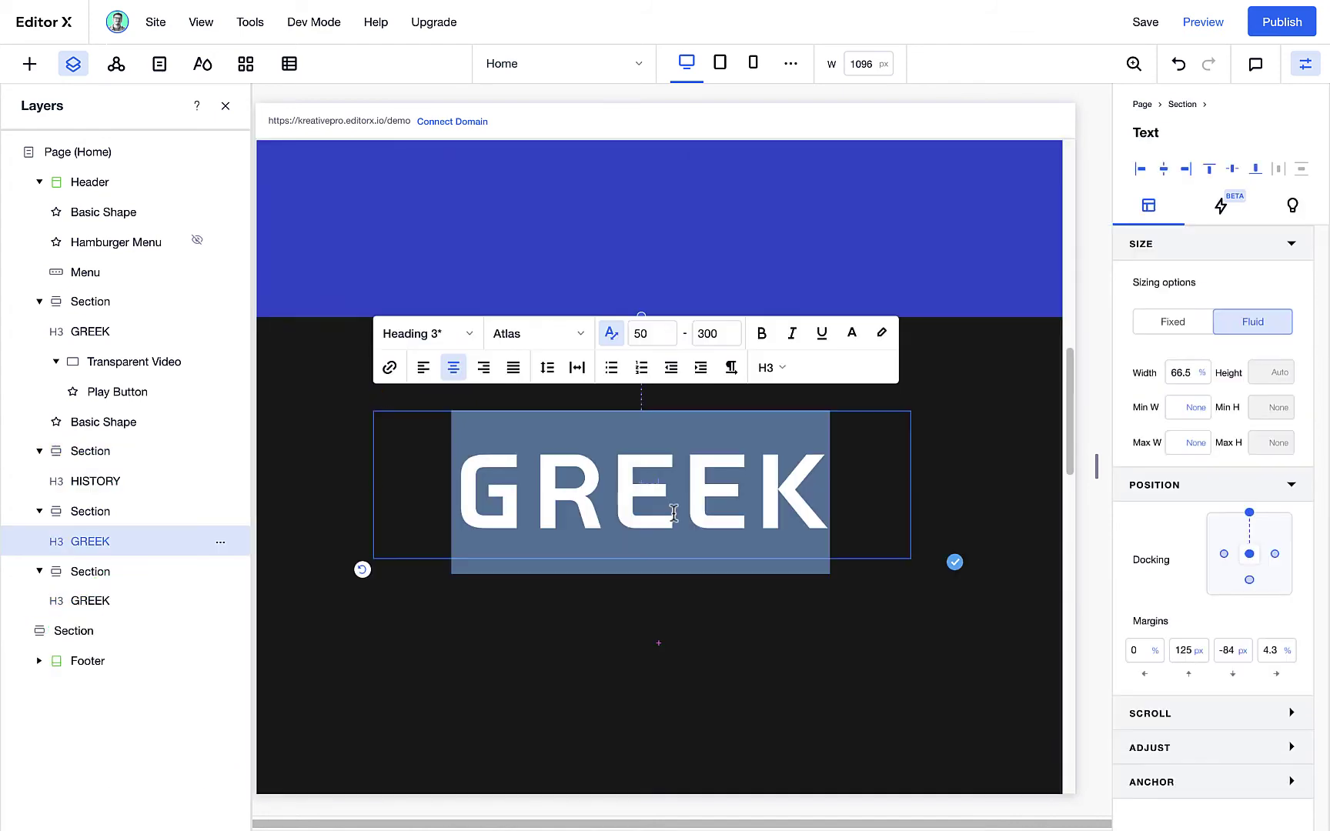
text(LANGUAGE)
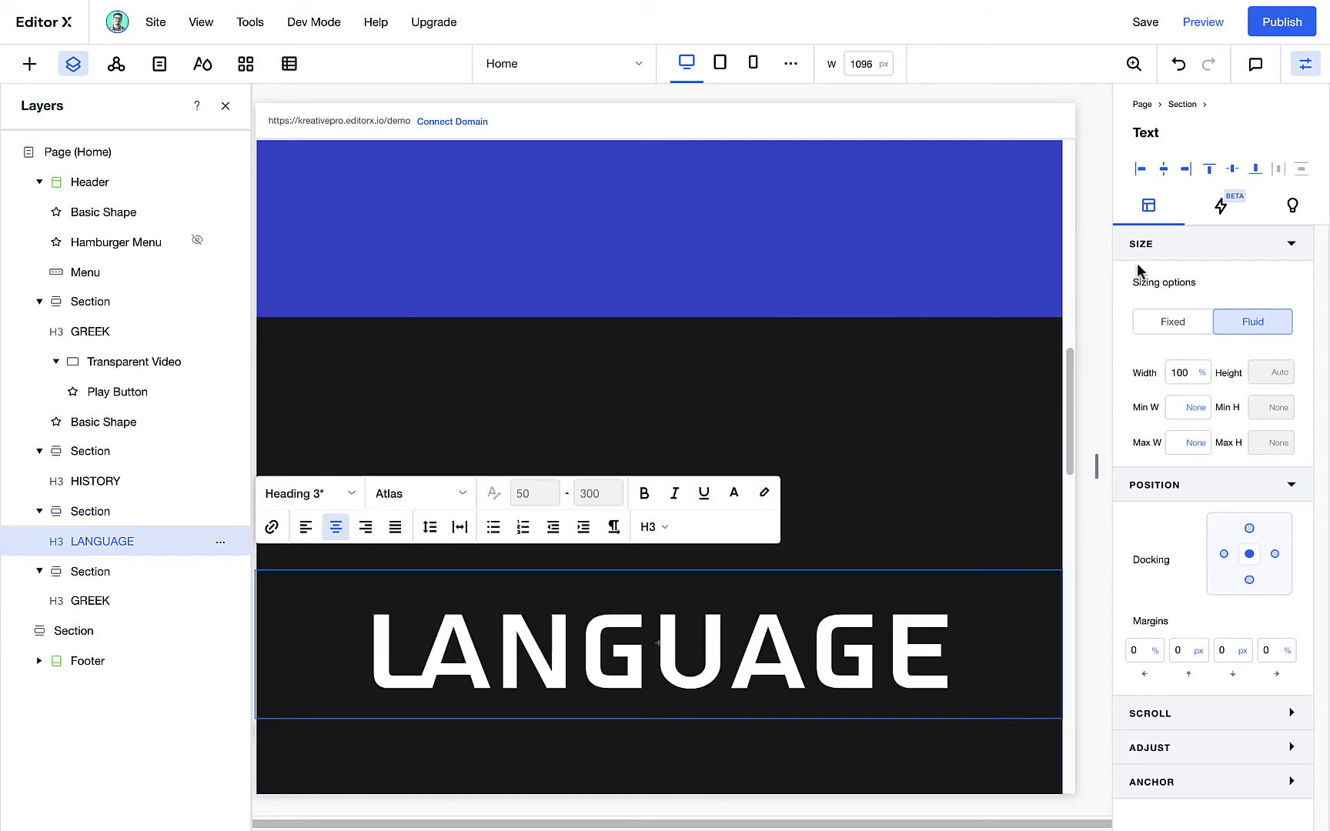
Make the HISTORY heading white and 100% wide, and align it to its section's left edge
scroll(849, 534, up, 7)
click(780, 618)
double_click(781, 617)
text(HISTORY)
click(1142, 168)
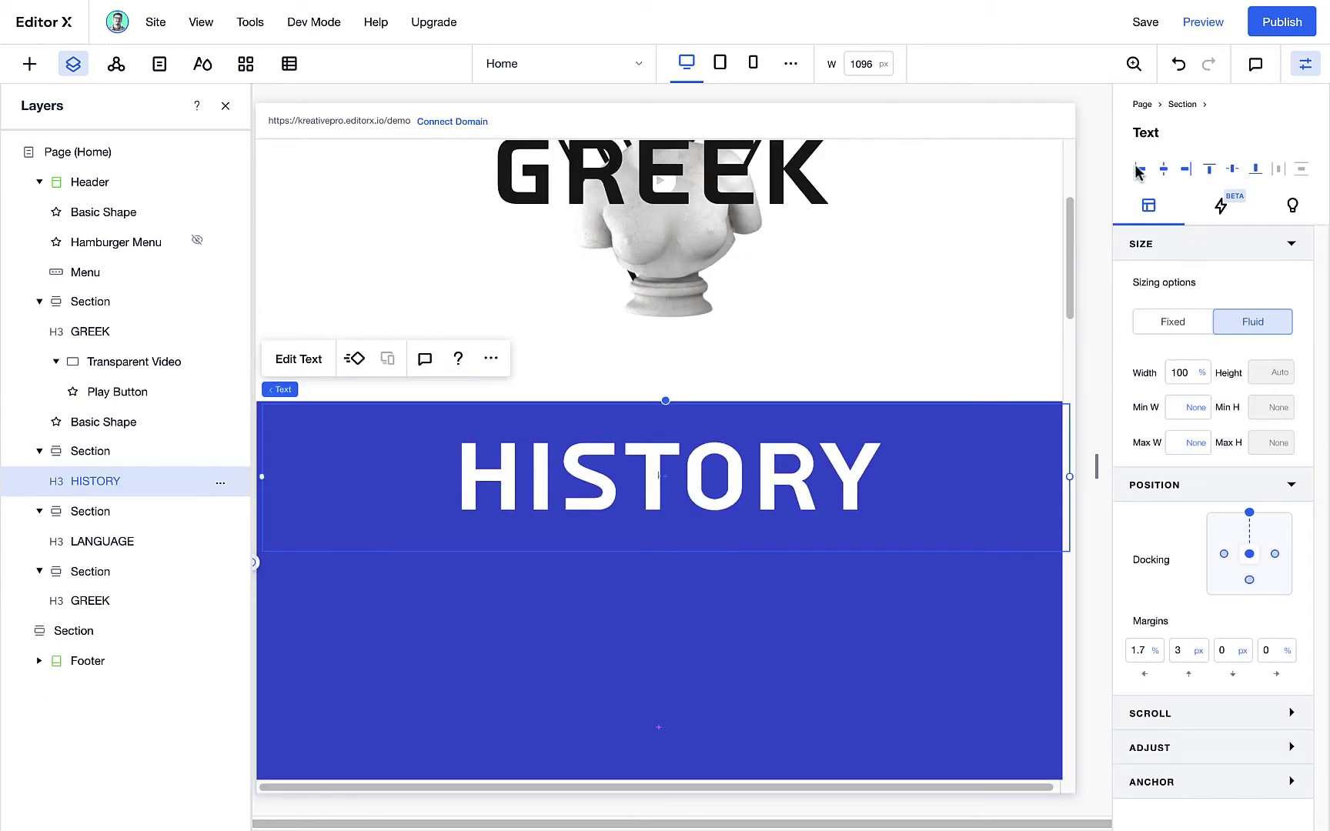
Replace the GREEK heading in the blue section below LANGUAGE with a full-width white heading reading MYTHOLOGY
scroll(739, 547, down, 7)
click(739, 546)
scroll(662, 547, down, 9)
key(Delete)
click(612, 572)
key(ctrl+v)
double_click(659, 475)
text(MYTHOLOGY)
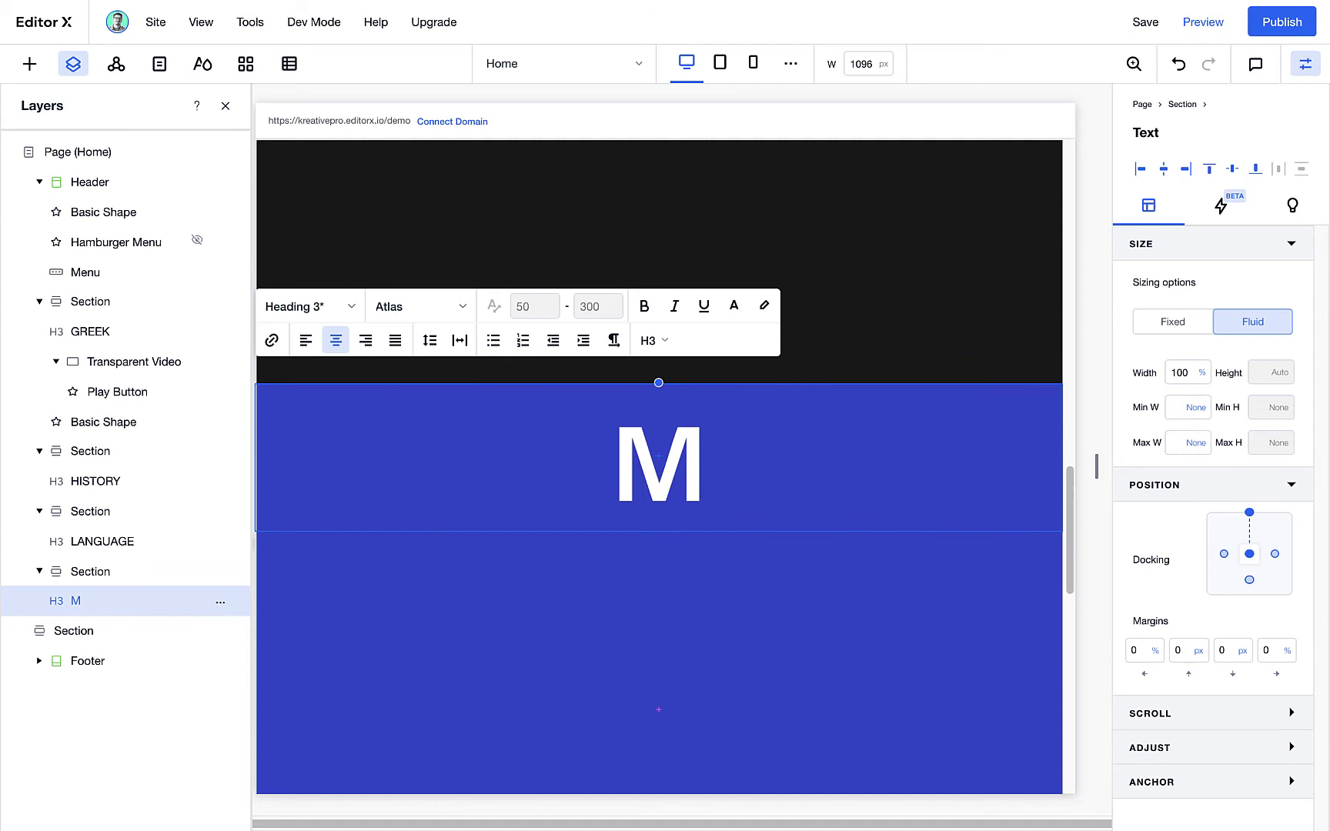
click(730, 626)
scroll(730, 626, down, 10)
scroll(724, 620, up, 15)
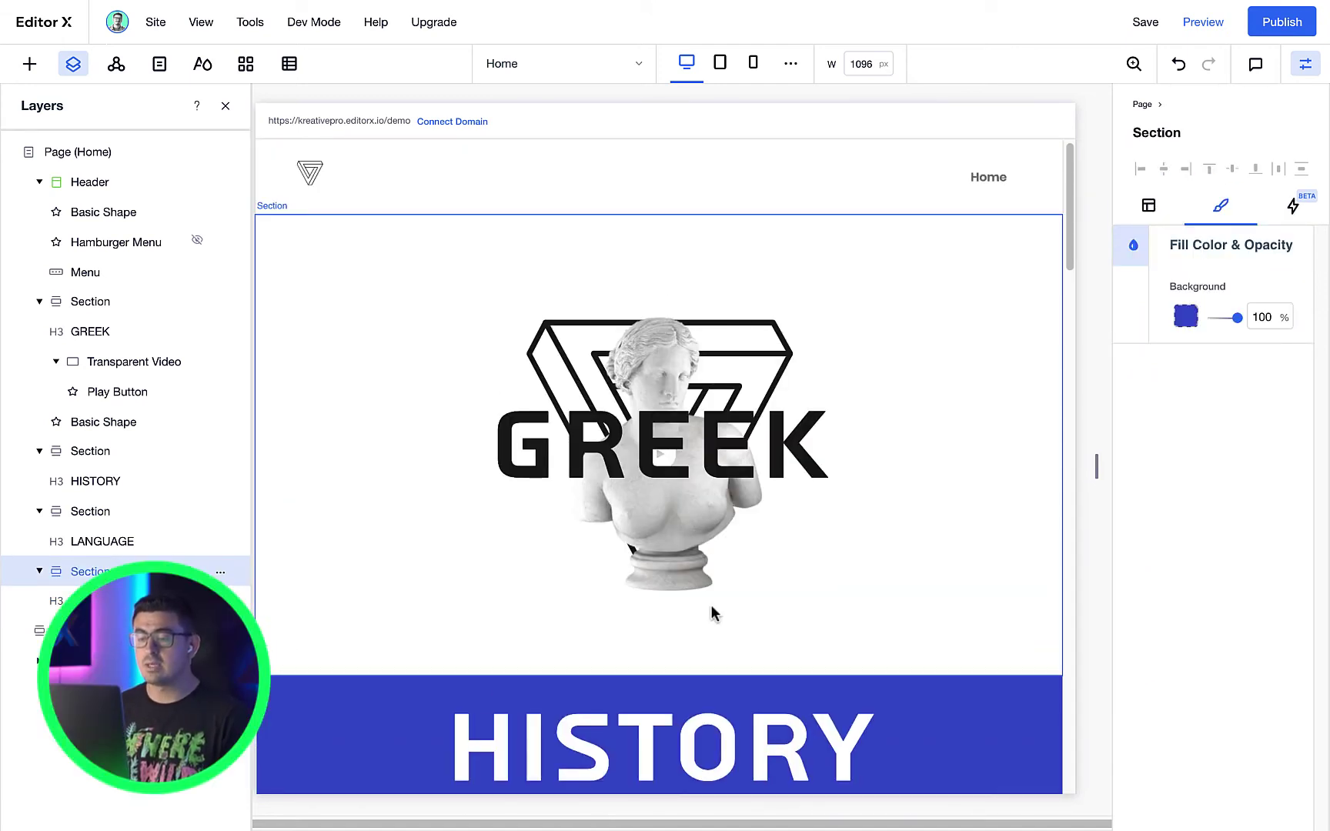
click(711, 600)
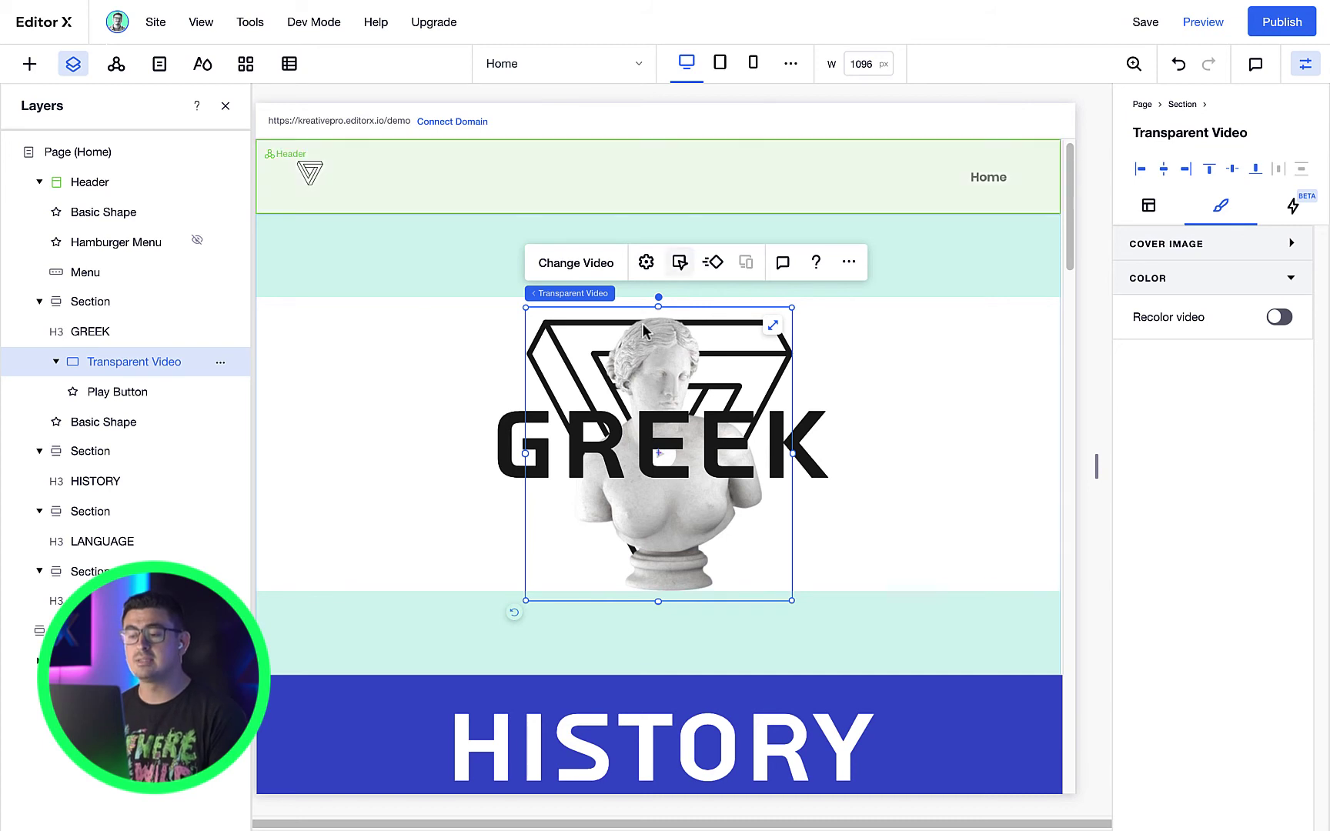
click(847, 475)
click(784, 743)
click(870, 183)
Set the header's scroll effect to Fixed and test it by scrolling through the sections
click(581, 199)
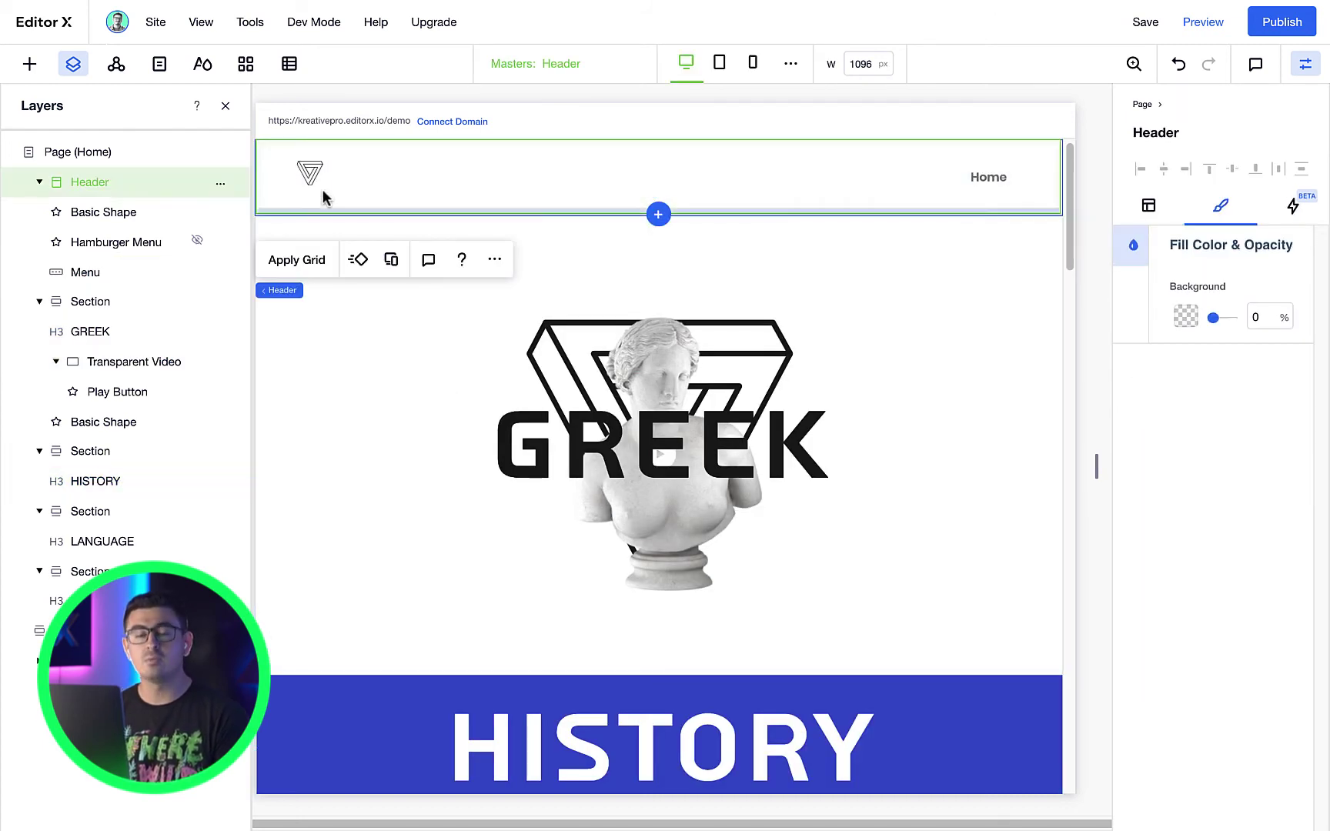
click(1150, 207)
click(1156, 512)
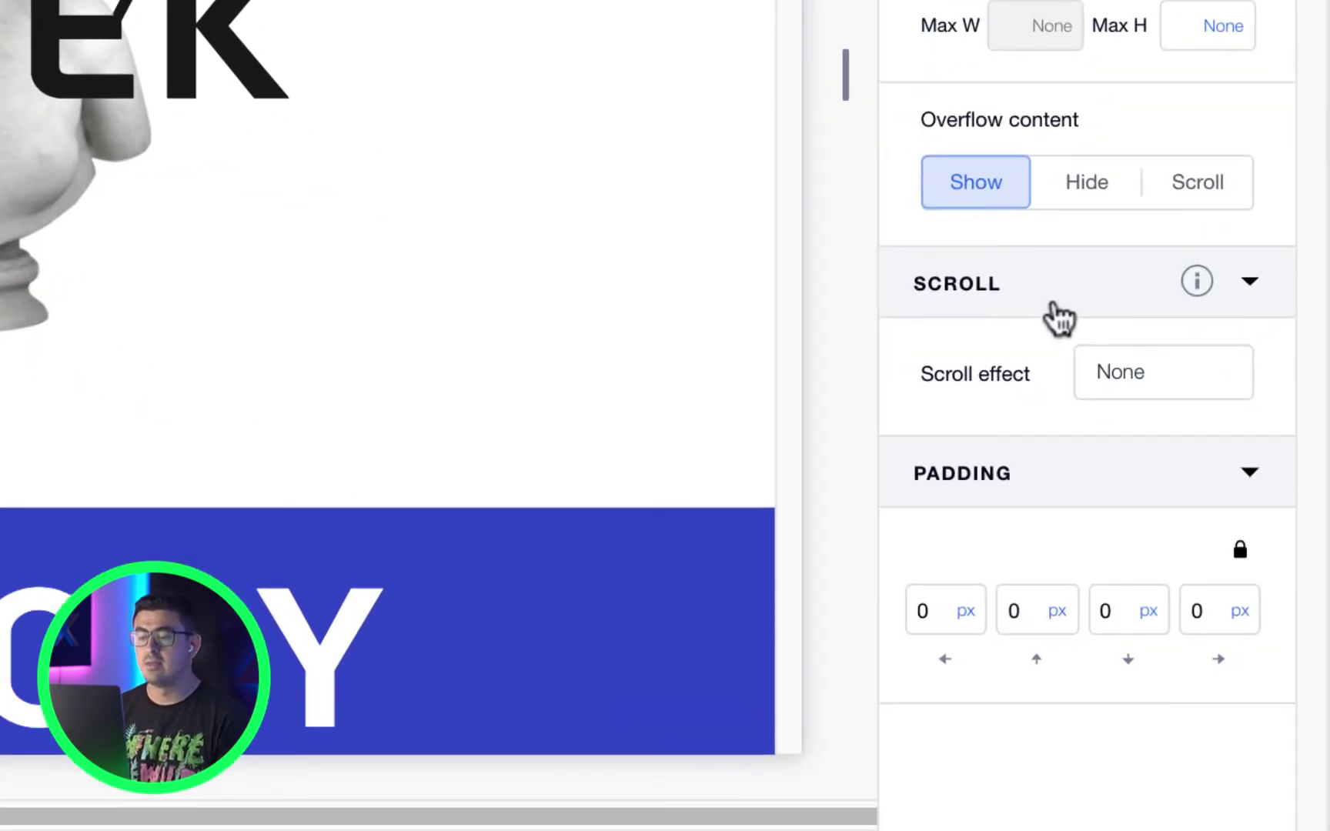
click(1152, 385)
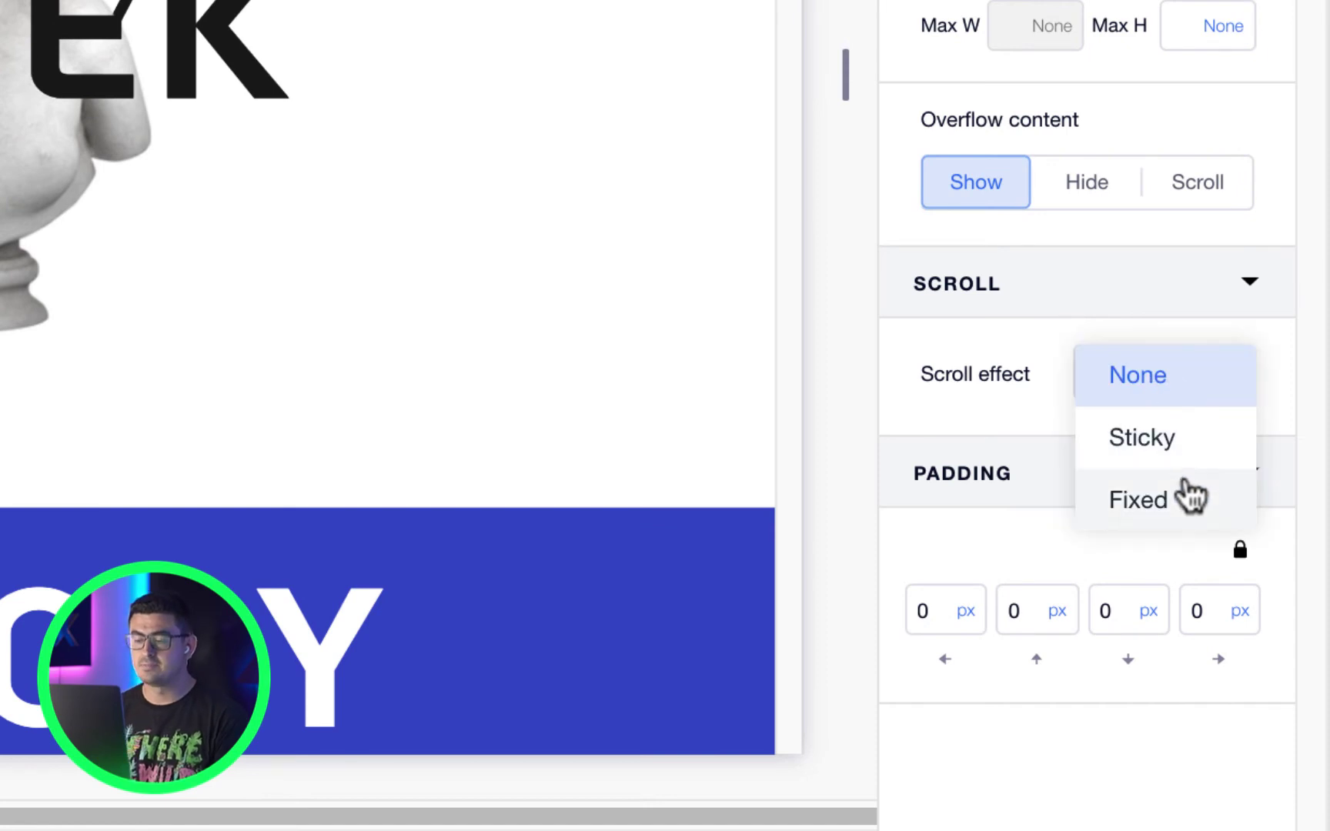
click(1182, 496)
scroll(939, 500, down, 10)
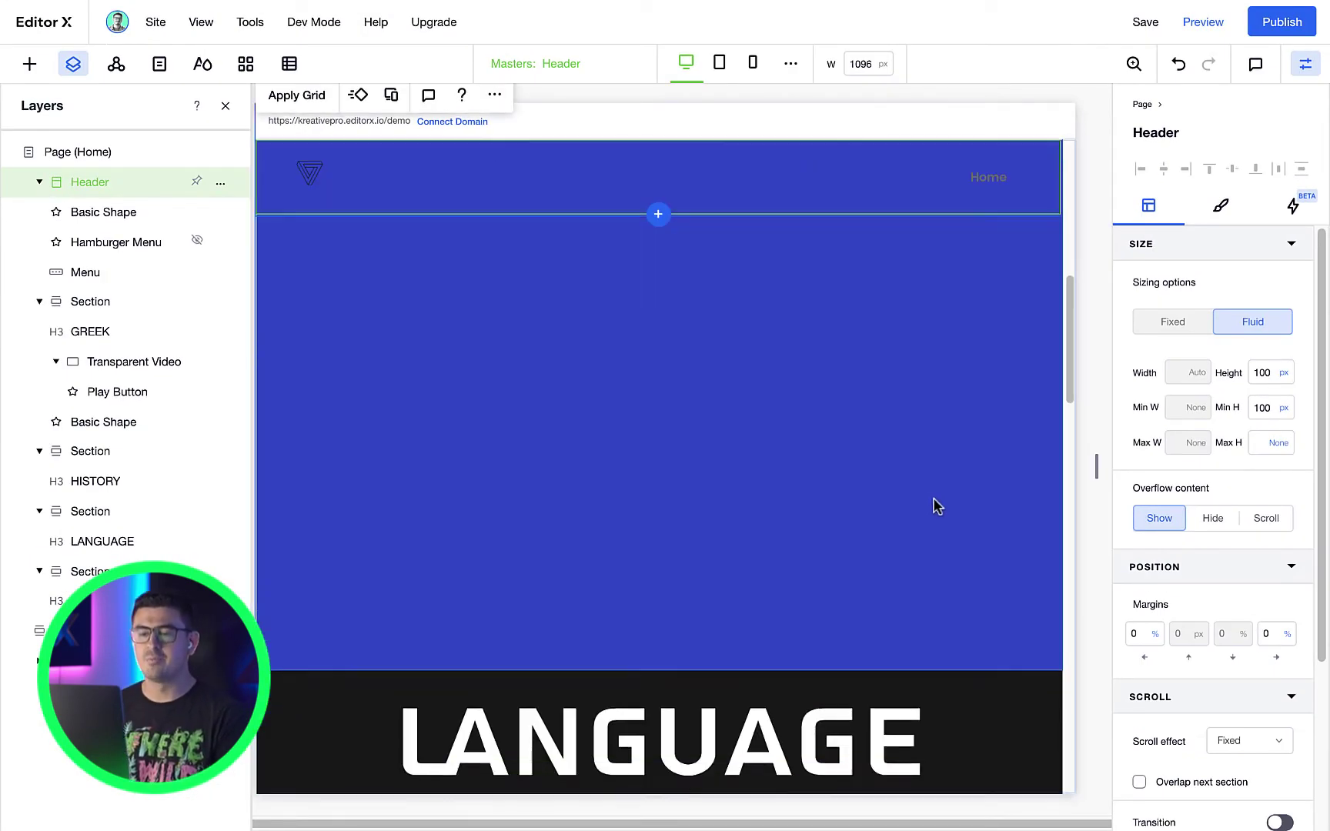
Give the header a white background at 100% opacity and preview the page while scrolling
scroll(970, 478, up, 10)
click(1221, 206)
click(1186, 317)
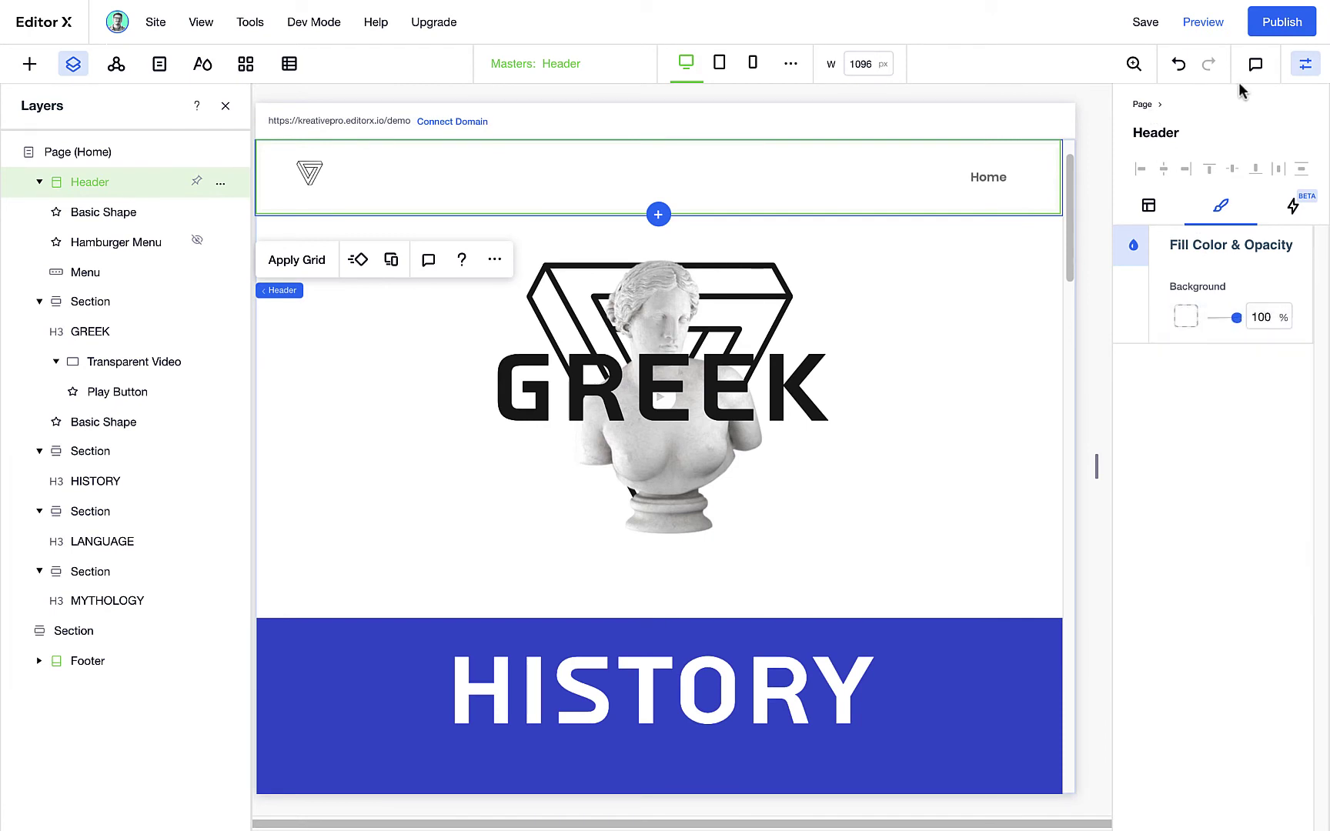
click(1204, 22)
drag(1278, 202, 1272, 505)
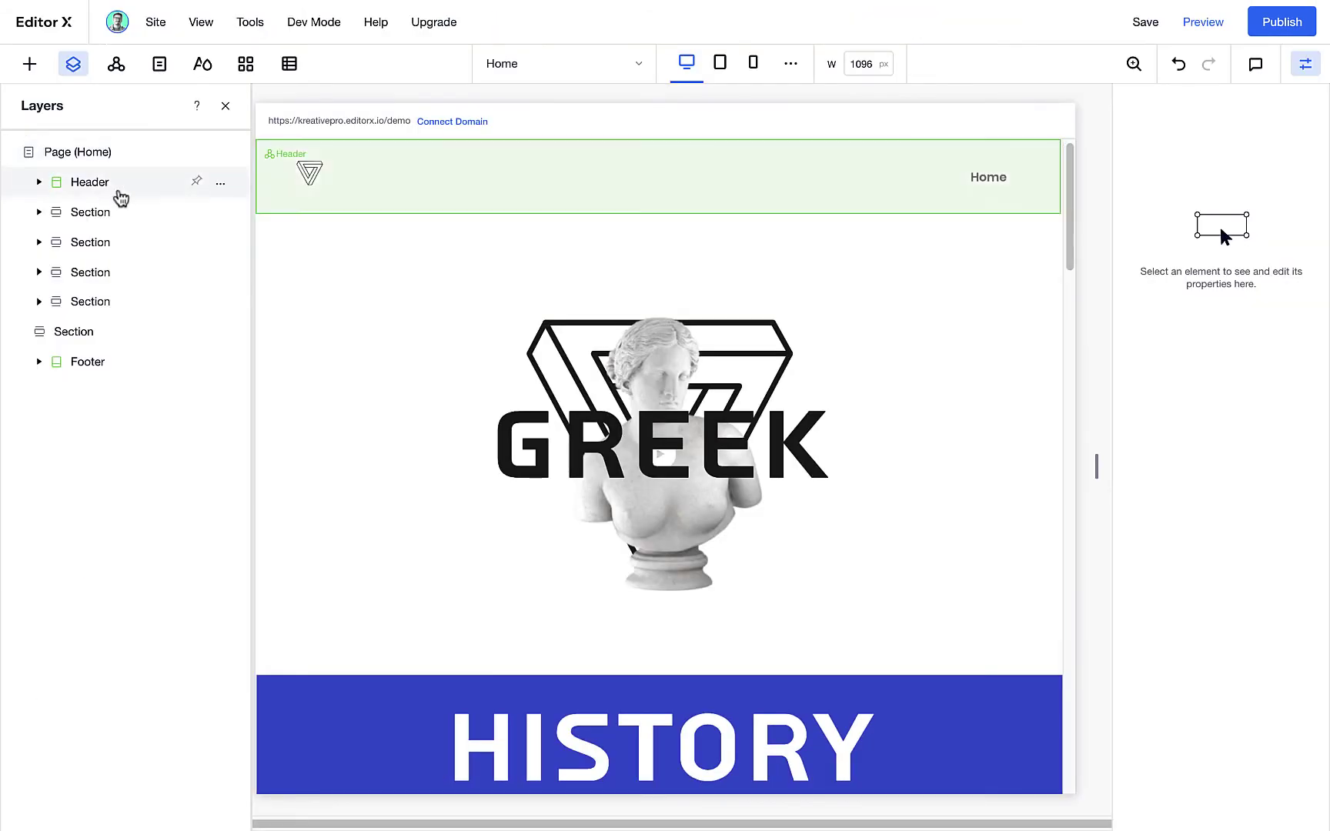
Make the fixed header overlap the next section and check the page's scrolling
click(118, 188)
click(1148, 203)
scroll(1202, 561, down, 3)
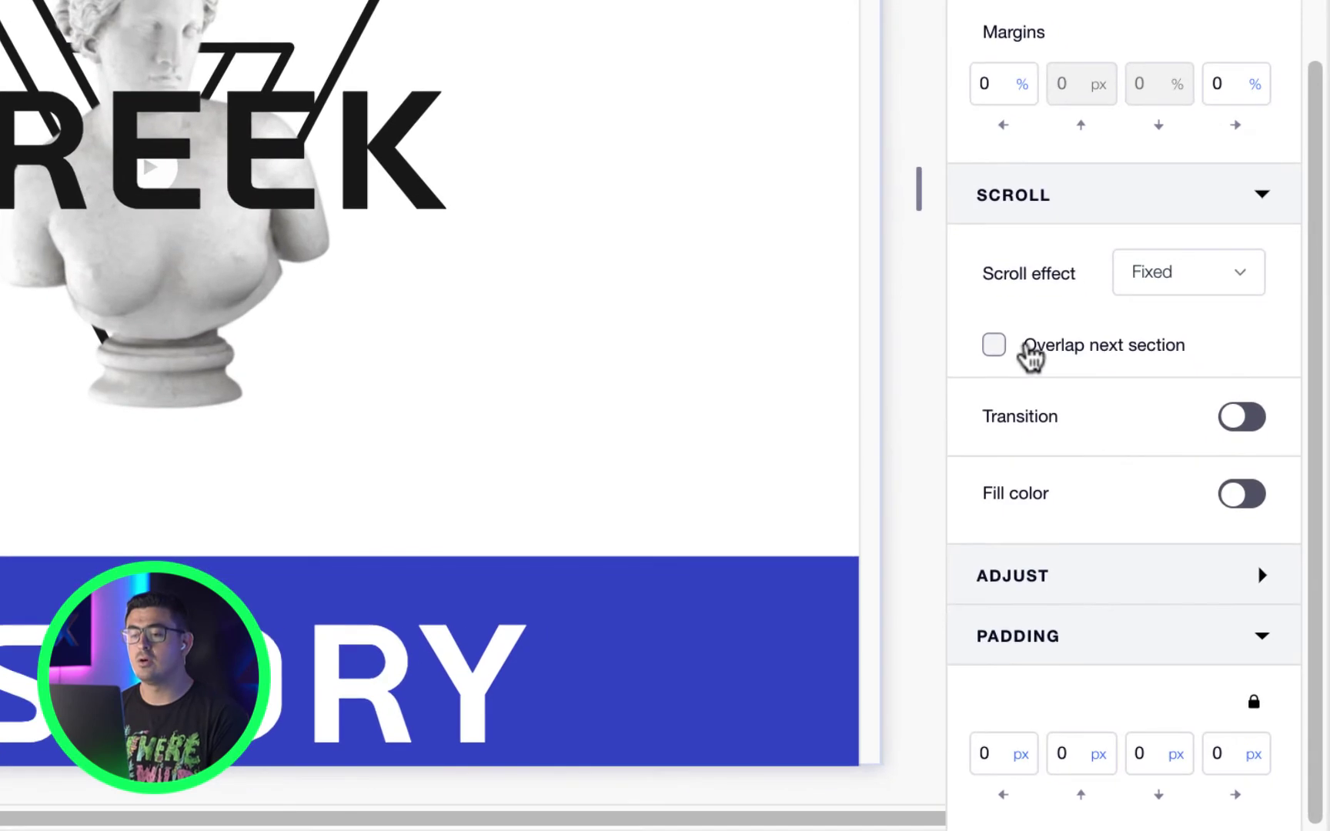
click(1161, 631)
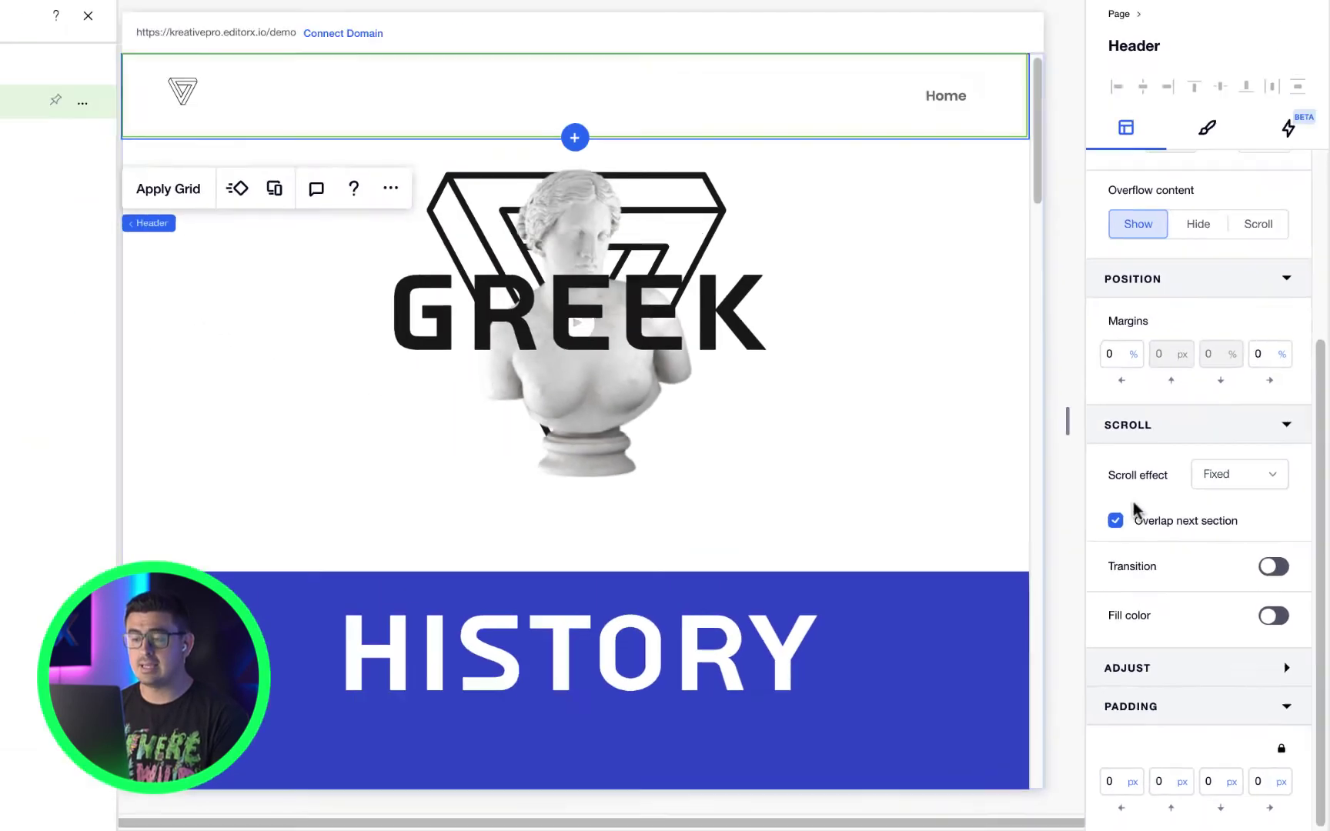
drag(1069, 235, 1076, 204)
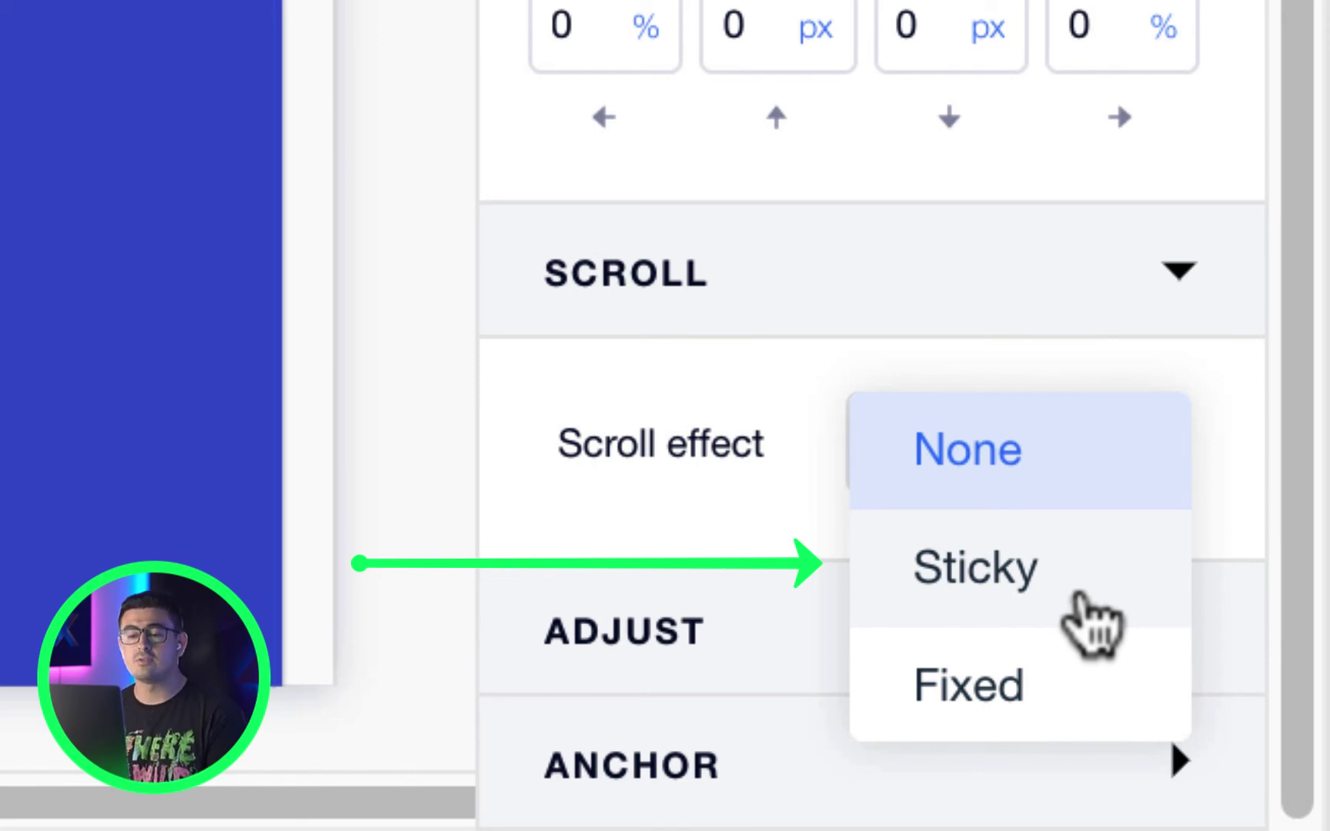
Set the HISTORY heading's scroll effect to Sticky and preview the page while scrolling
click(970, 685)
scroll(847, 462, down, 2)
click(795, 476)
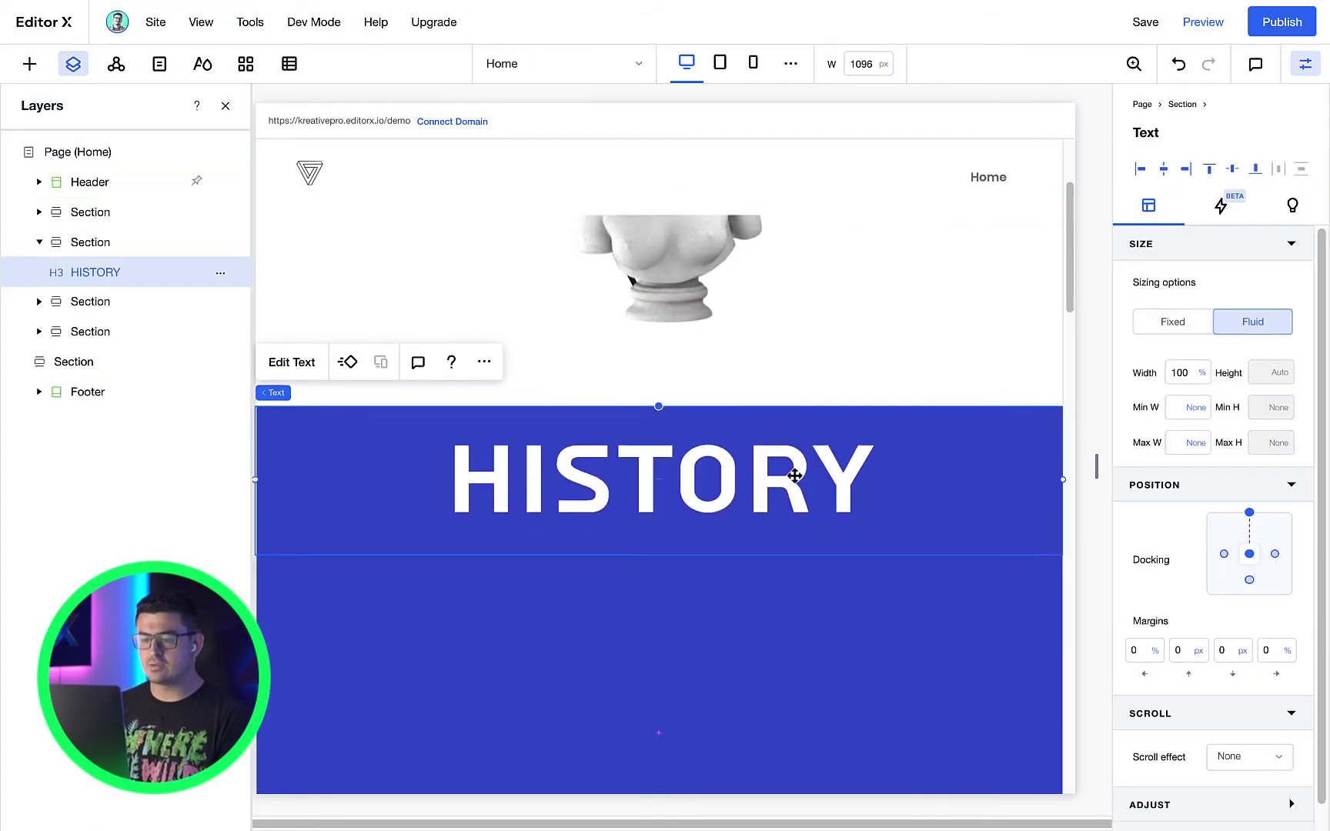
scroll(795, 475, down, 1)
scroll(1255, 541, down, 1)
click(1270, 733)
click(1260, 766)
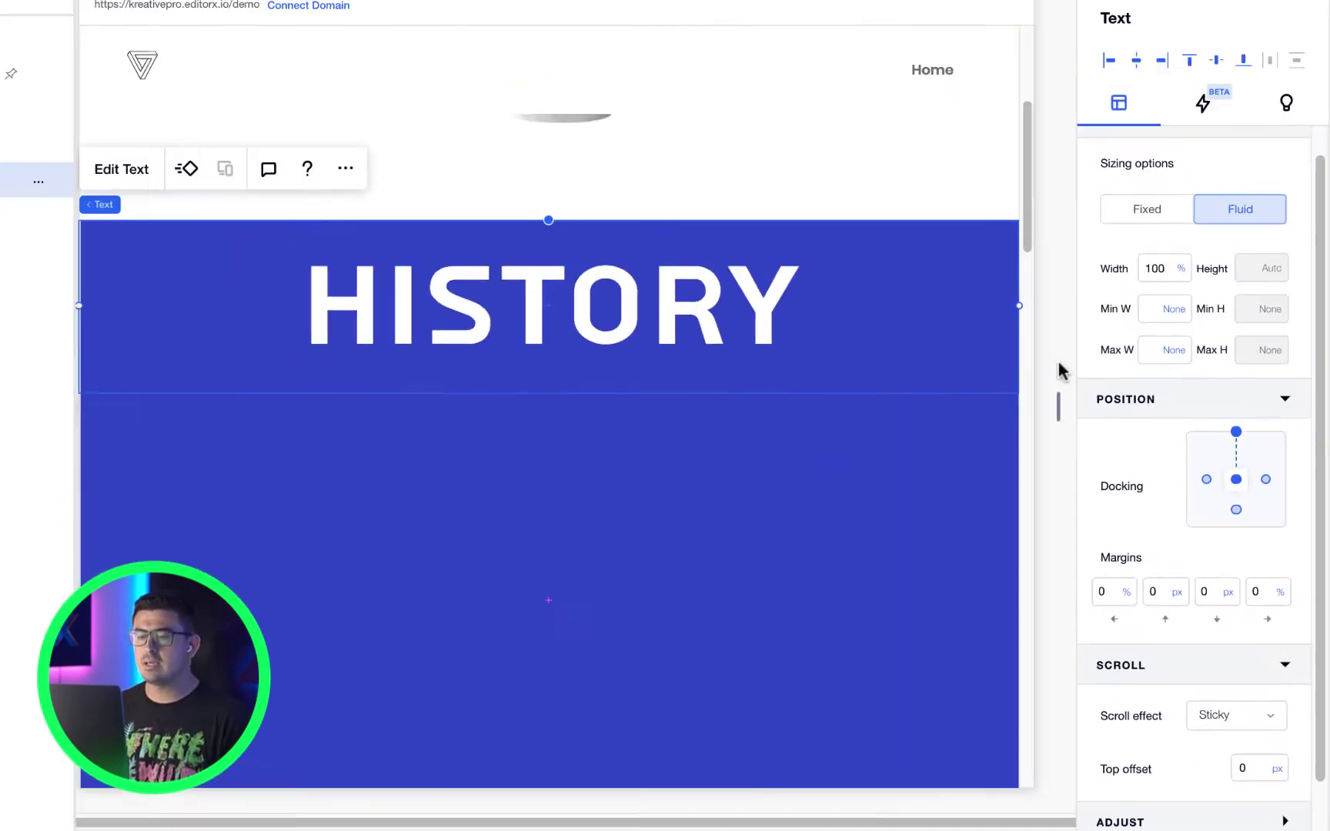
click(1202, 21)
mouse_move(1274, 183)
mouse_down()
mouse_move(1267, 350)
mouse_move(1261, 185)
mouse_up()
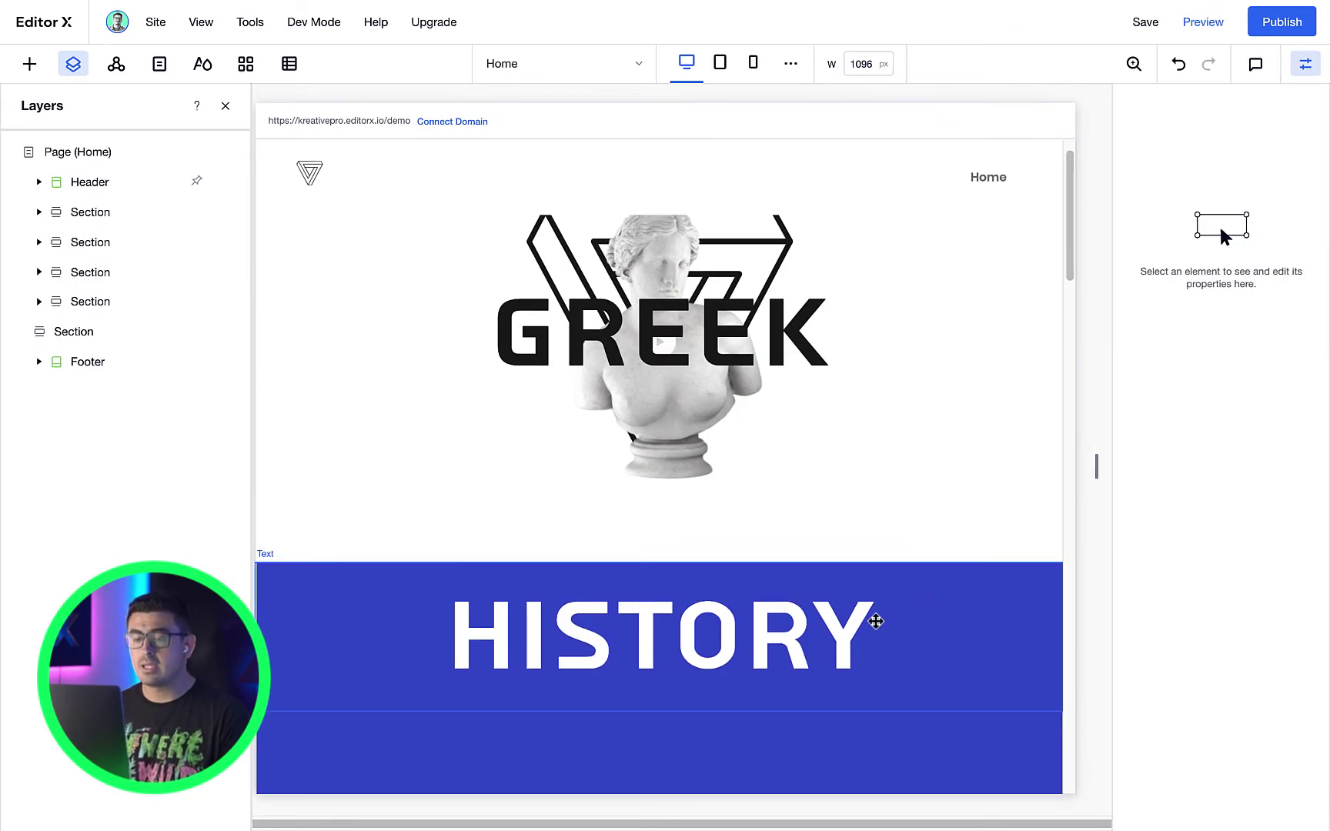
Set the sticky HISTORY heading's top offset to 50 px and test it by scrolling the page preview
click(876, 622)
scroll(1248, 633, down, 2)
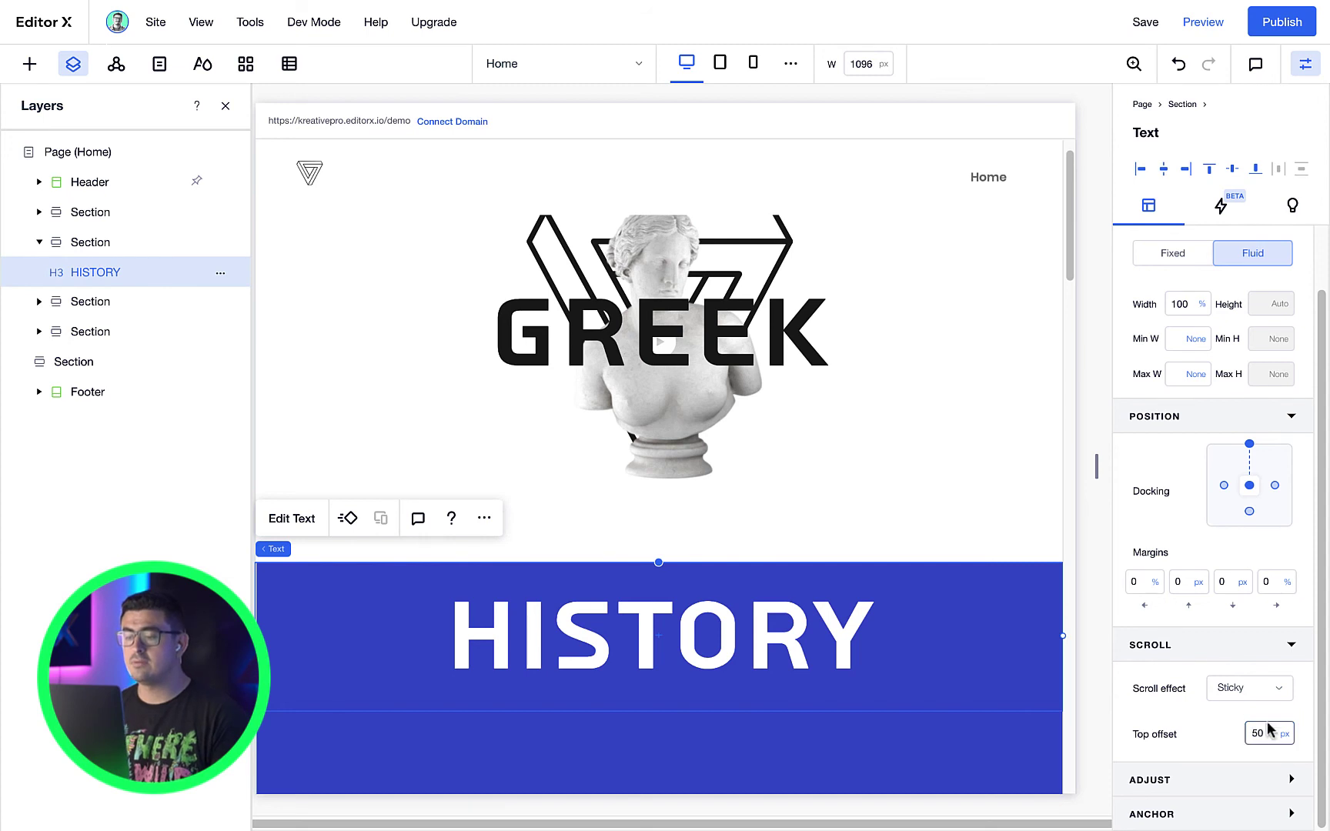
click(1198, 30)
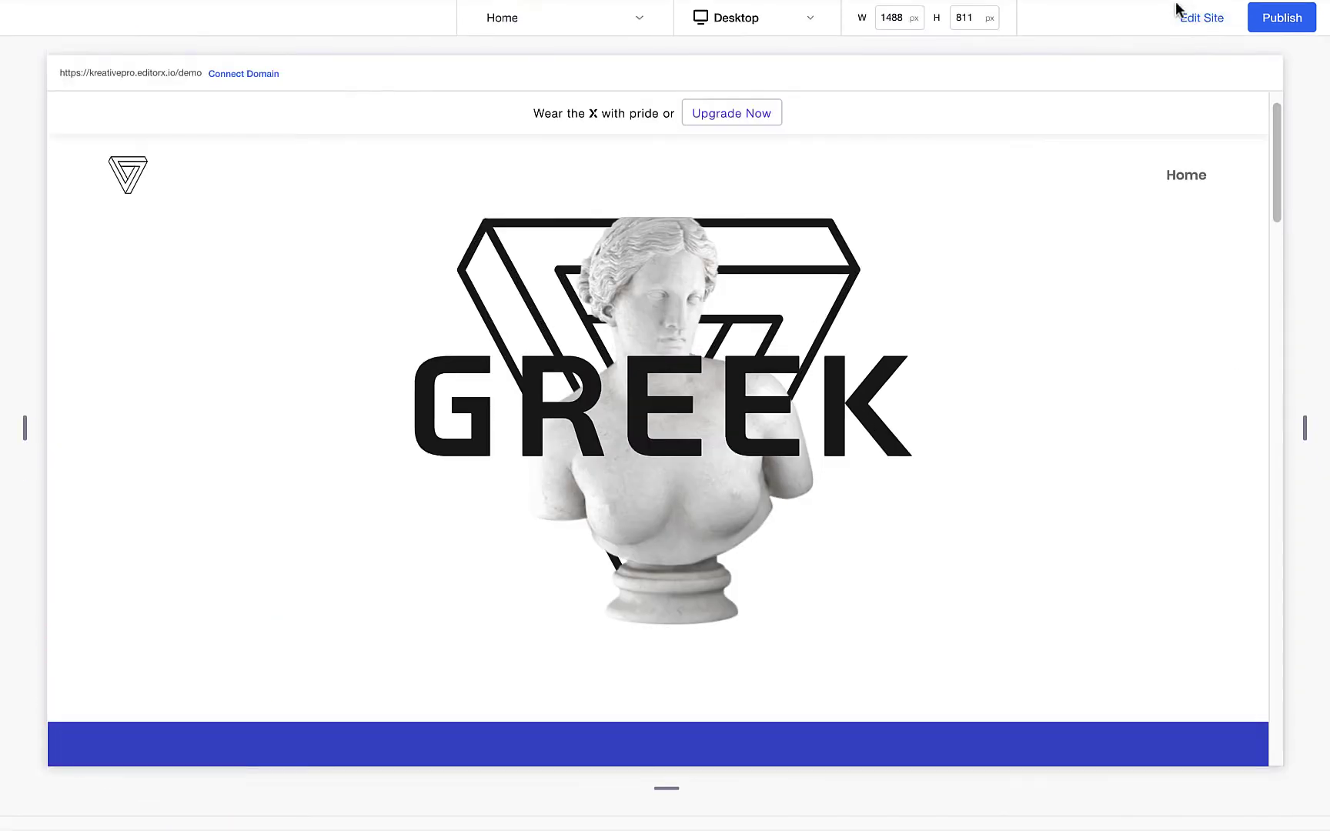
scroll(1260, 308, down, 6)
scroll(1247, 339, down, 5)
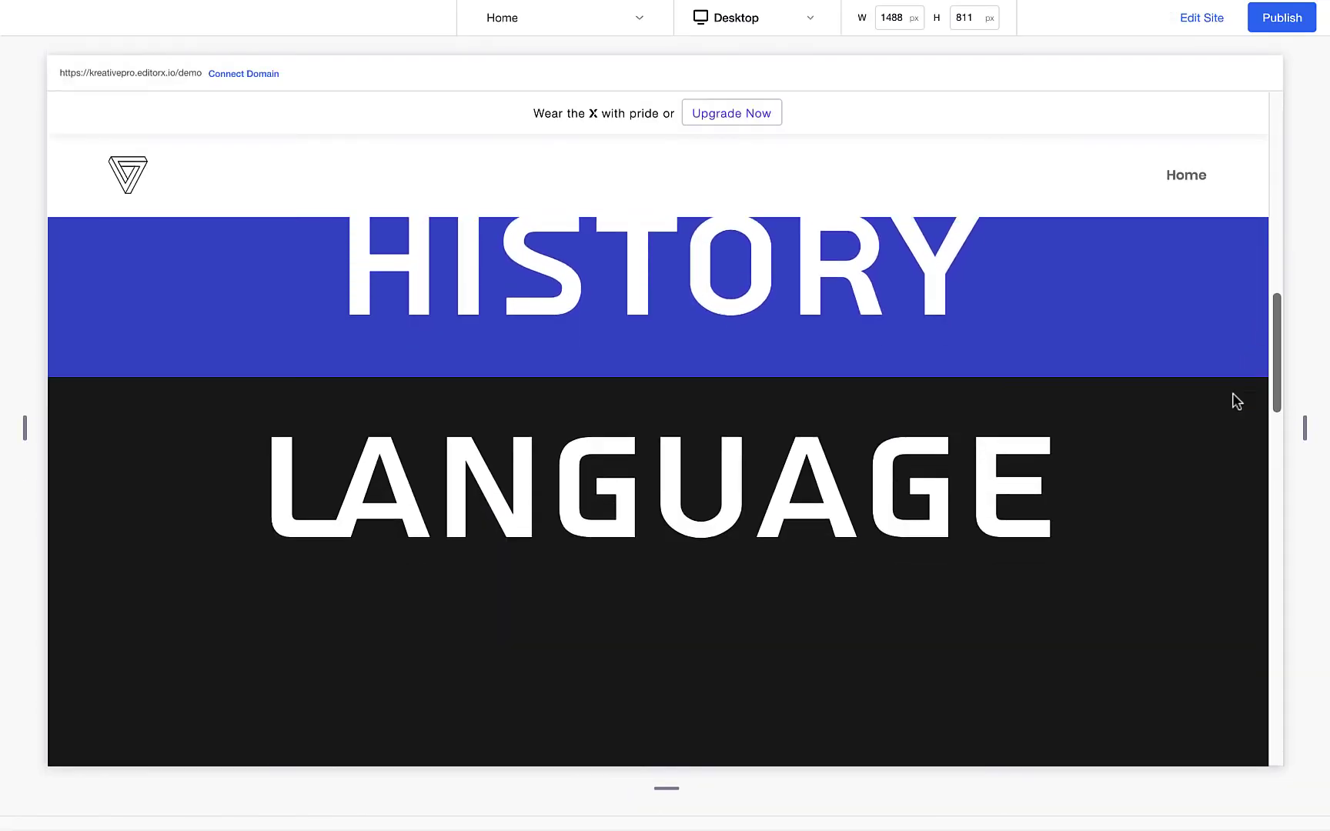
scroll(1236, 400, up, 3)
scroll(1247, 338, up, 5)
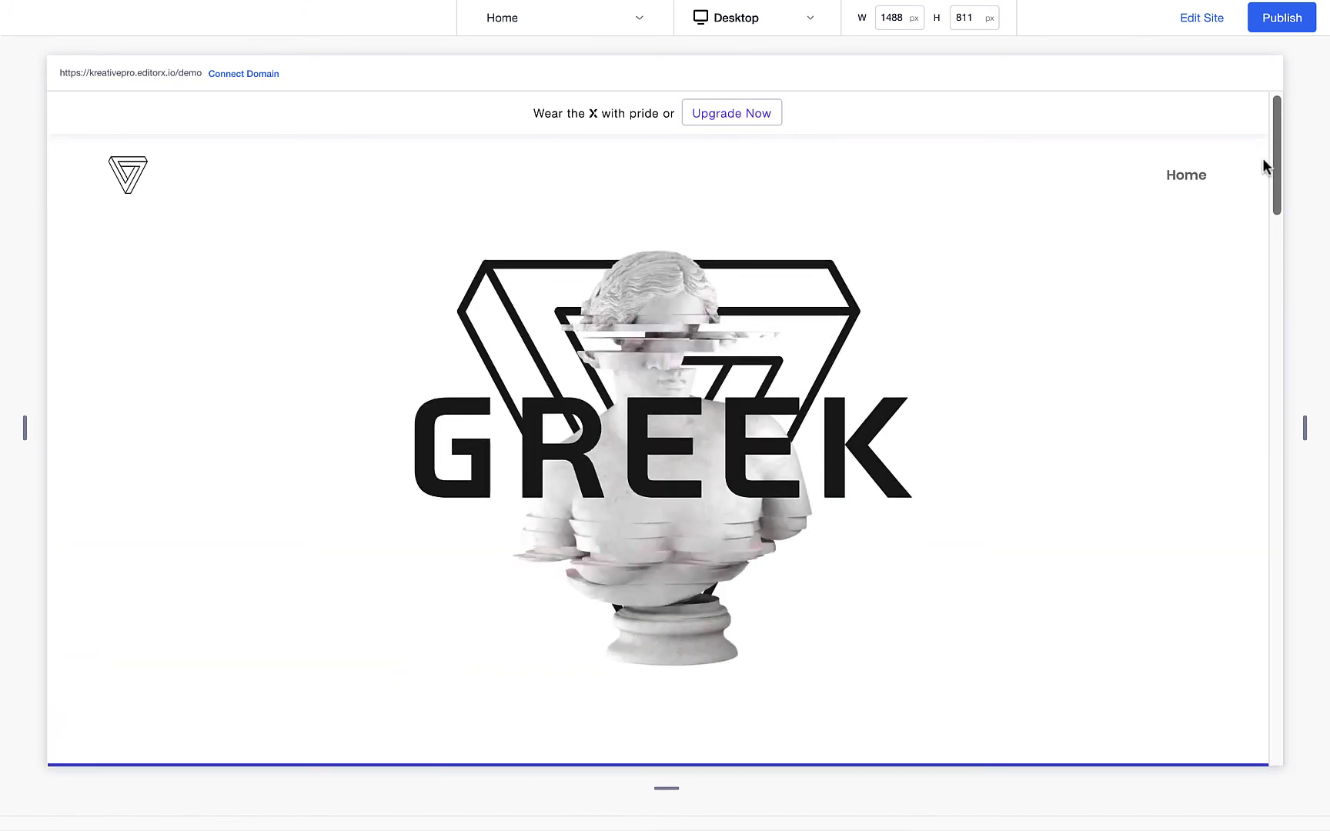
click(1198, 17)
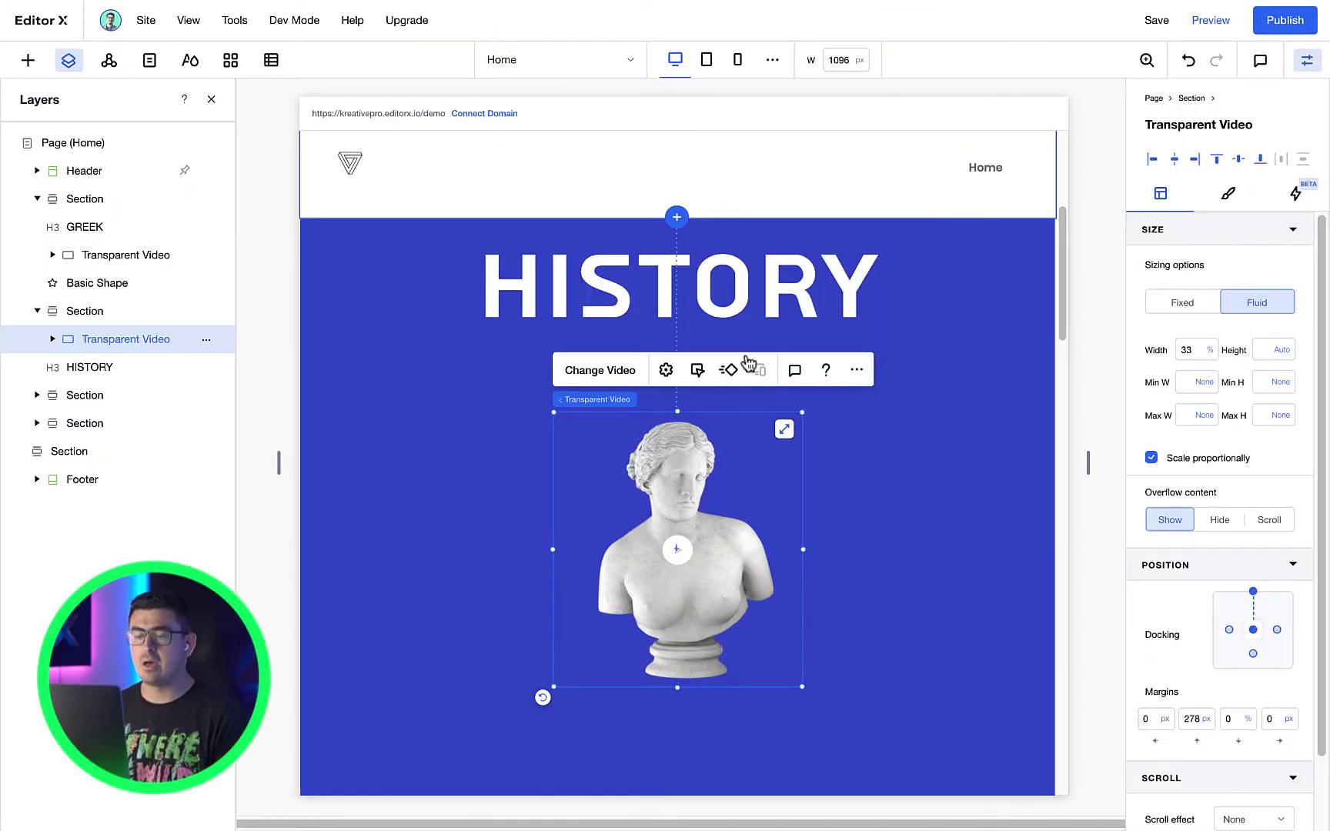
Replace the HISTORY section's bust video with a Greek statue group found by searching greek, 50% wide and layered behind the heading
click(602, 368)
text(greek)
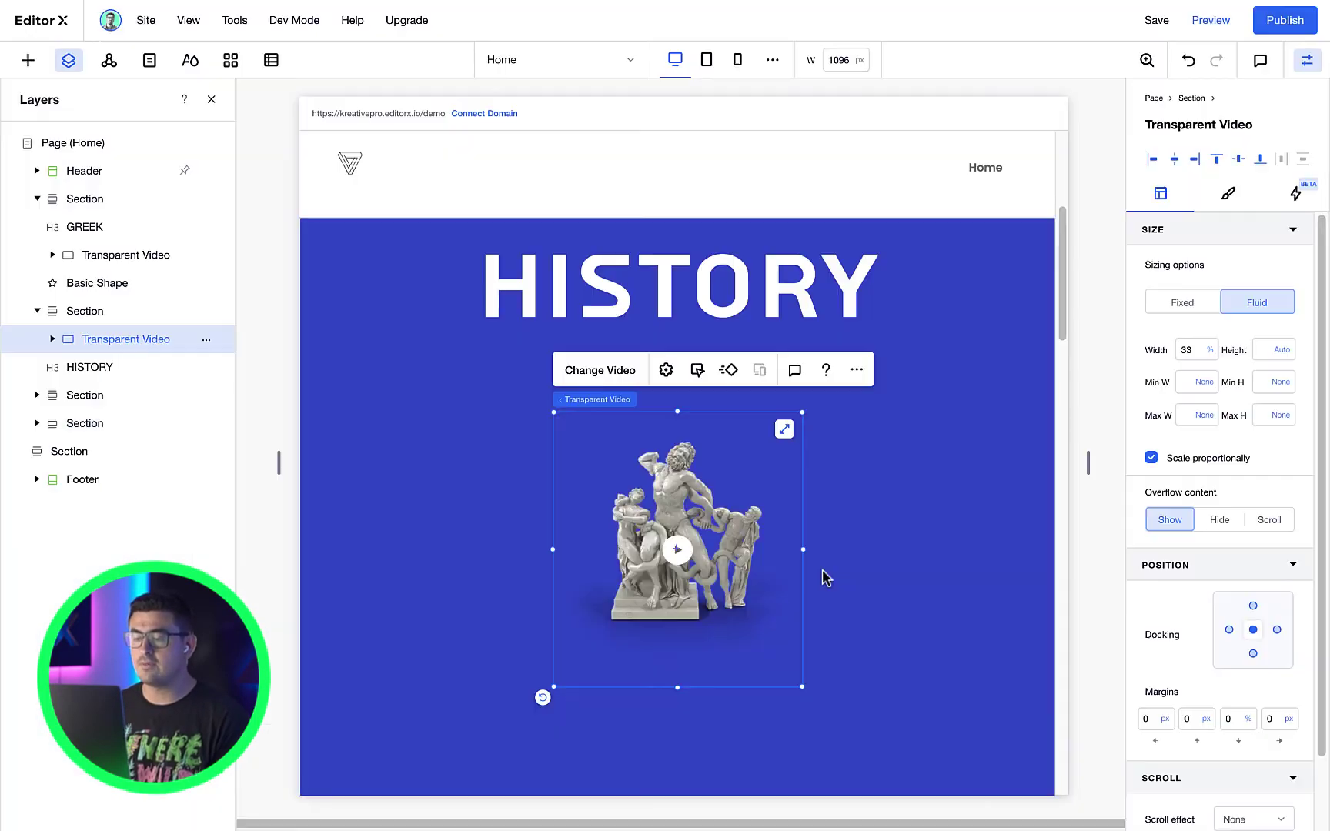
click(1189, 350)
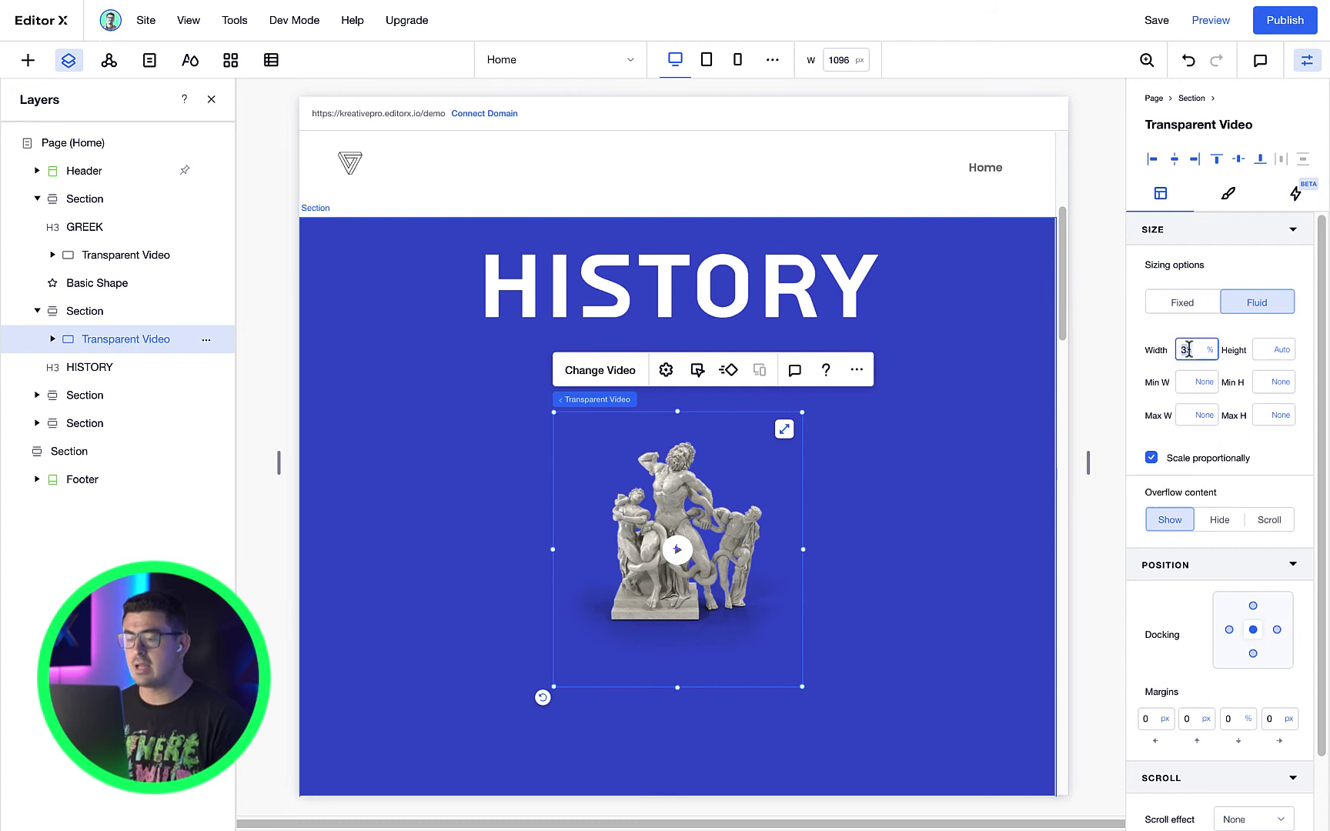
text(50)
key(Return)
drag(96, 366, 96, 329)
Paste a copy of the transparent video into the LANGUAGE section, centred horizontally and vertically, and layer it behind the heading
scroll(697, 493, down, 10)
click(697, 492)
key(ctrl+c)
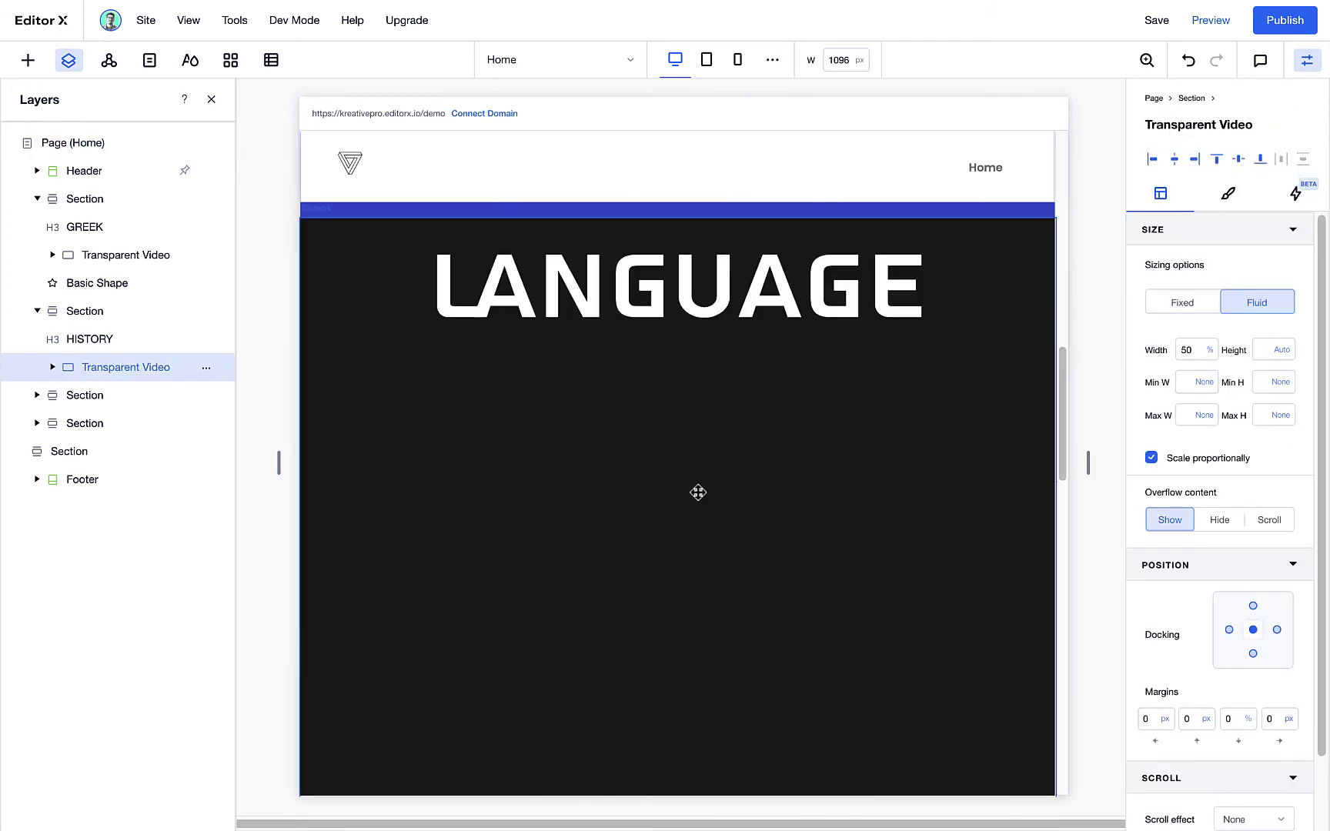
click(697, 493)
key(ctrl+v)
click(1174, 159)
click(1239, 160)
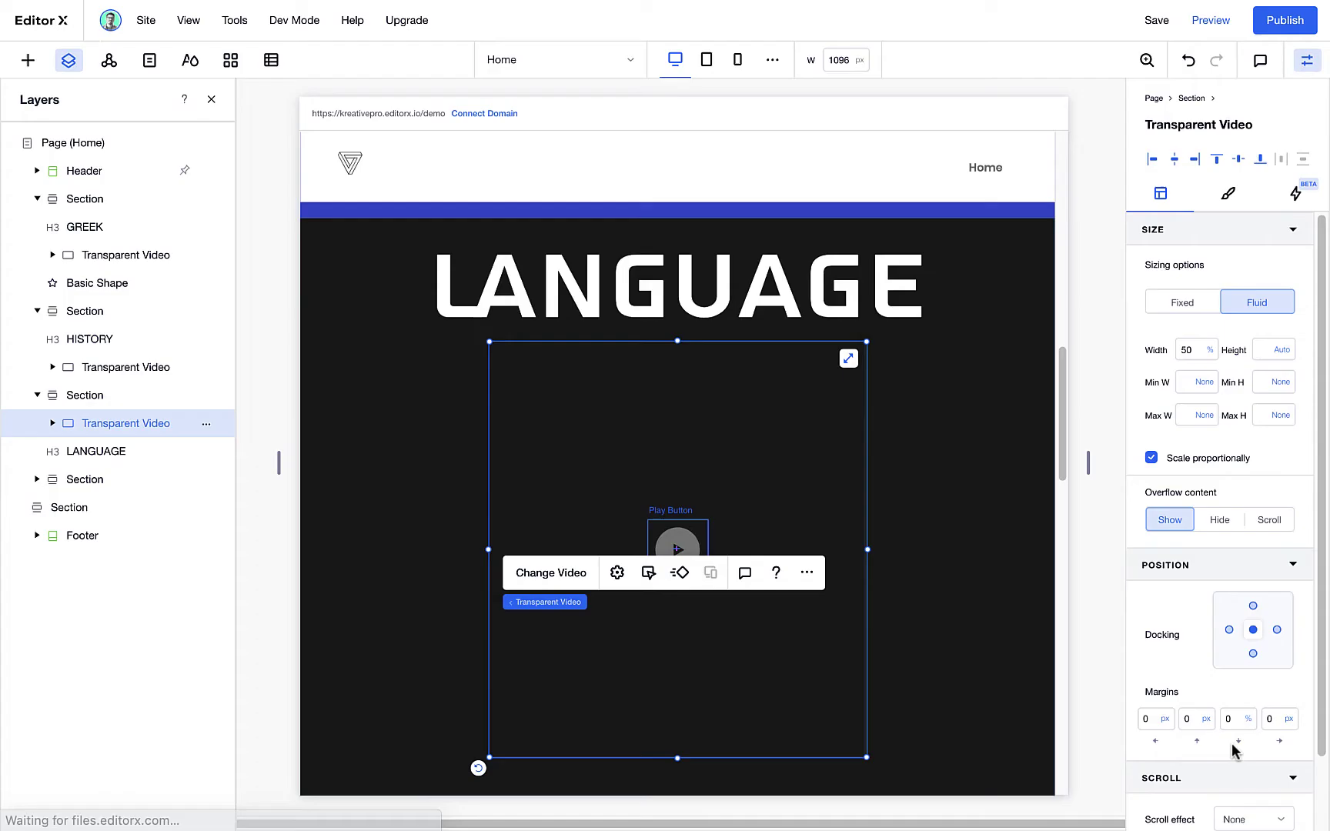
drag(80, 449, 80, 422)
Paste the video centred in the MYTHOLOGY section, swap it for a bearded Greek bust, and layer it behind the heading
scroll(743, 508, down, 8)
click(743, 515)
key(ctrl+v)
click(1175, 160)
click(739, 585)
text(greek)
click(760, 347)
click(1238, 742)
drag(53, 536, 53, 502)
Make the LANGUAGE and MYTHOLOGY headings Sticky, with a 50 px top offset for LANGUAGE, and preview the page while scrolling
scroll(995, 541, up, 15)
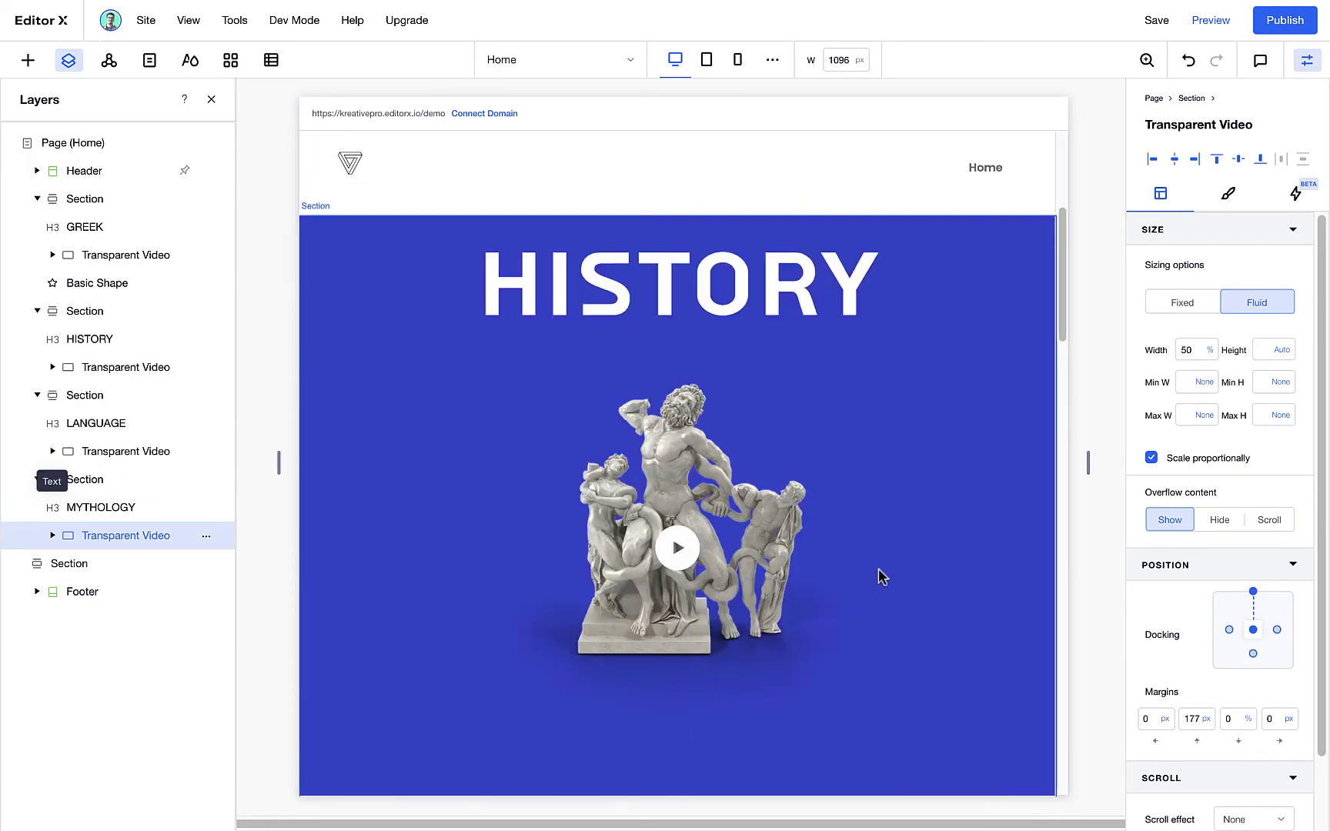
click(677, 493)
click(1254, 710)
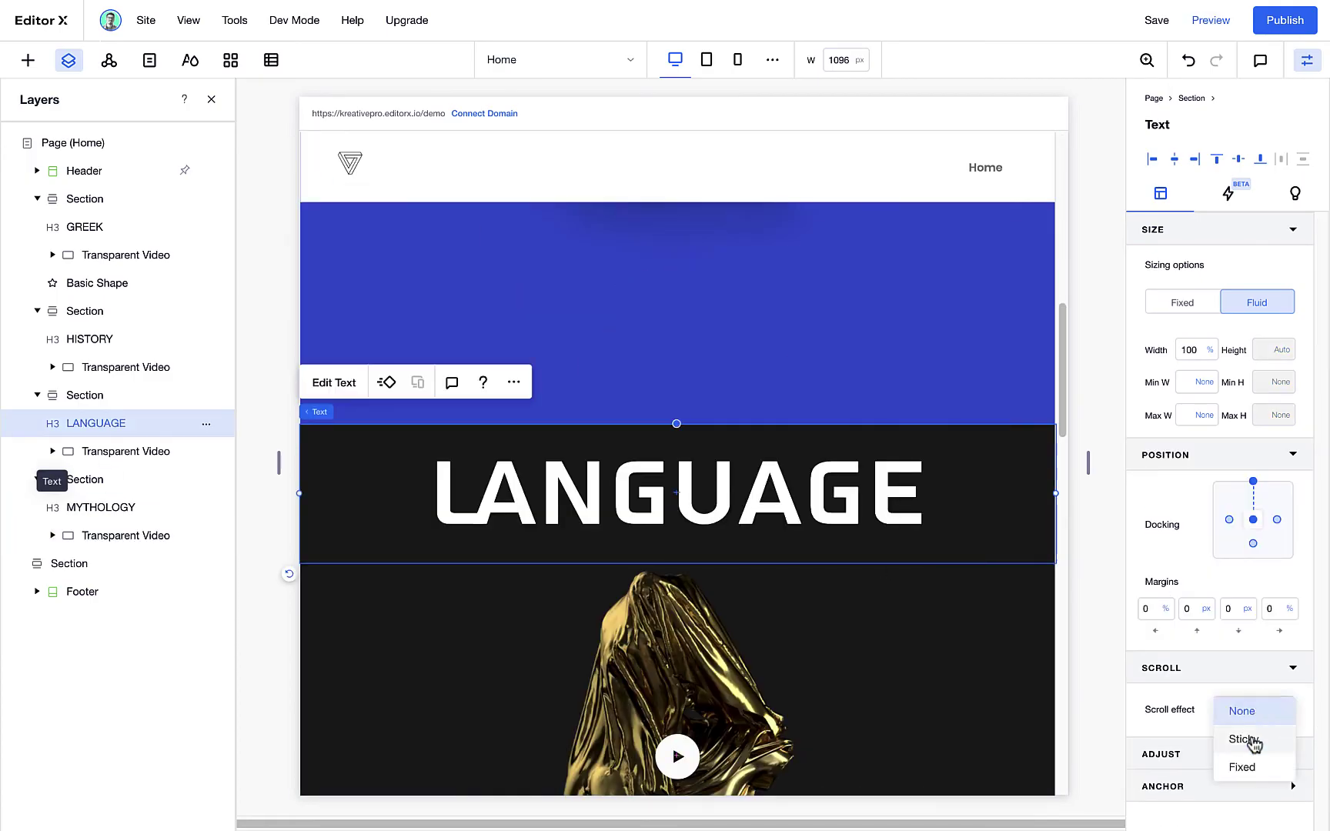
click(1253, 740)
click(1262, 751)
text(50)
scroll(731, 566, down, 4)
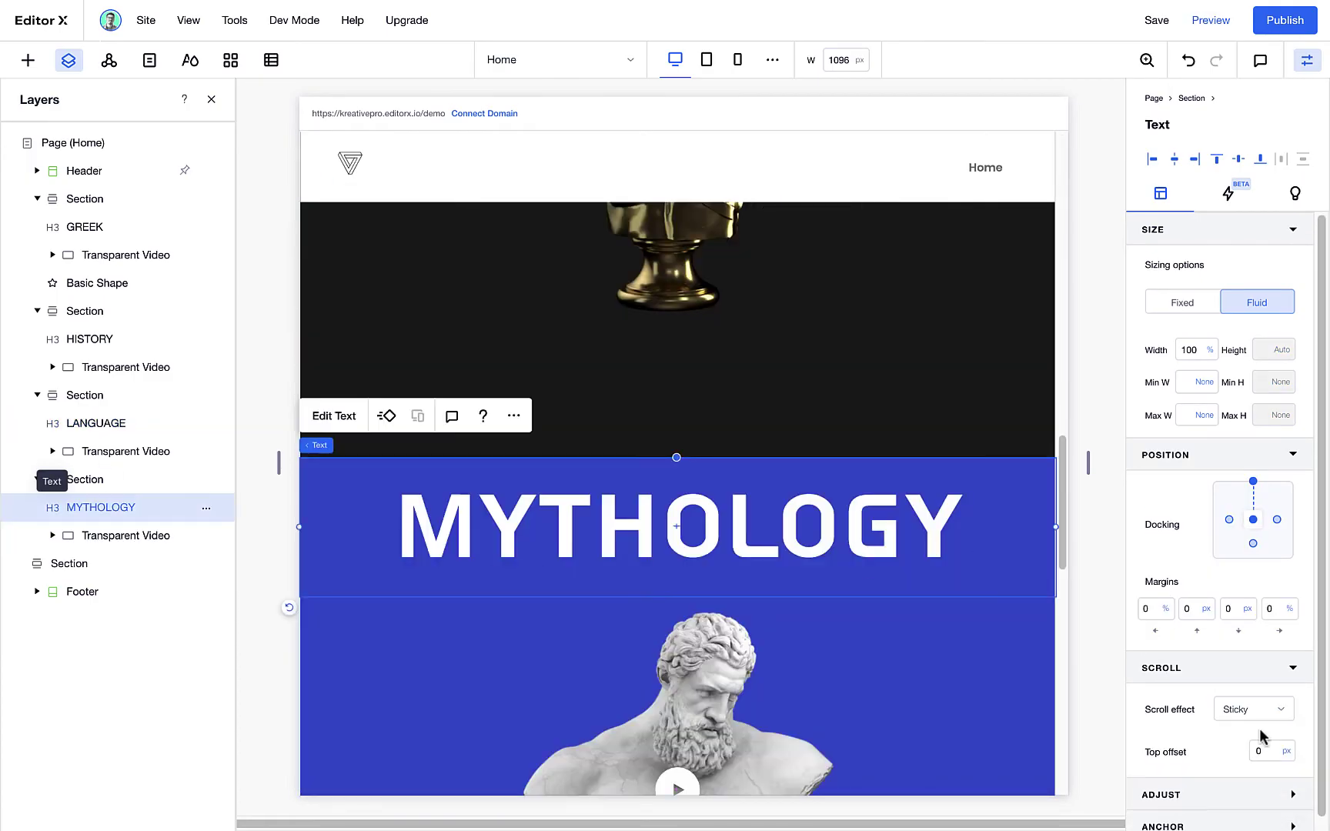
scroll(924, 455, up, 10)
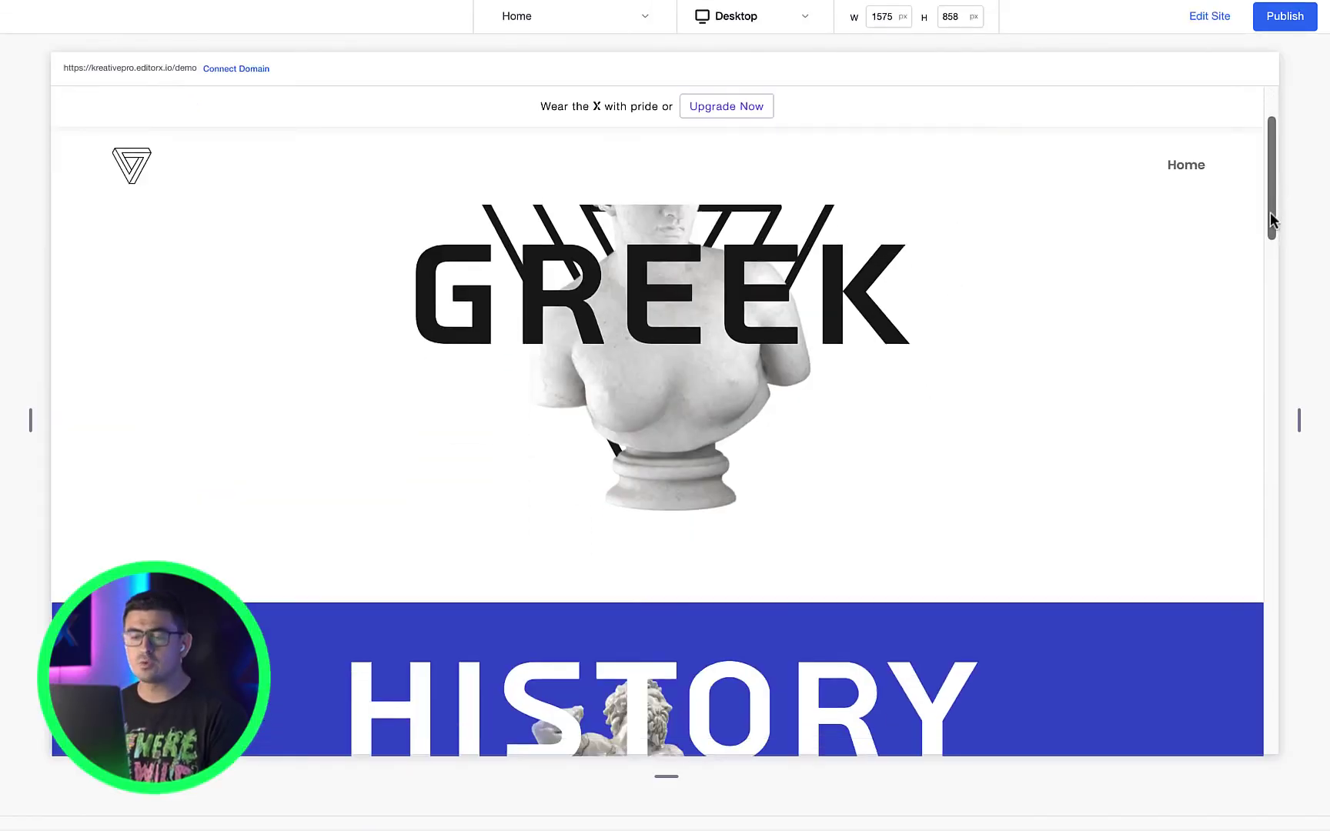
drag(1272, 222, 1237, 341)
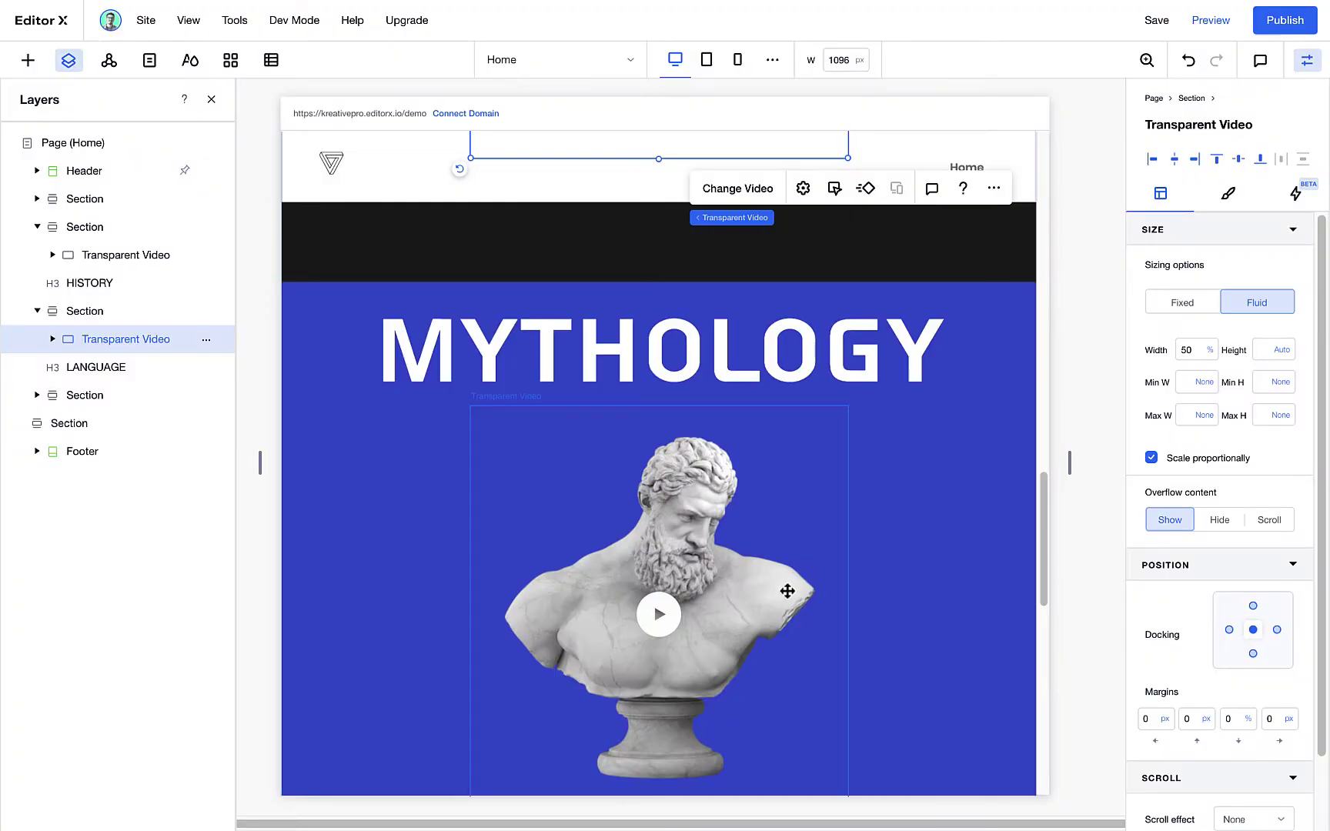
Arrange the MYTHOLOGY section's bust video in front of its heading and preview the overlap while scrolling
right_click(760, 593)
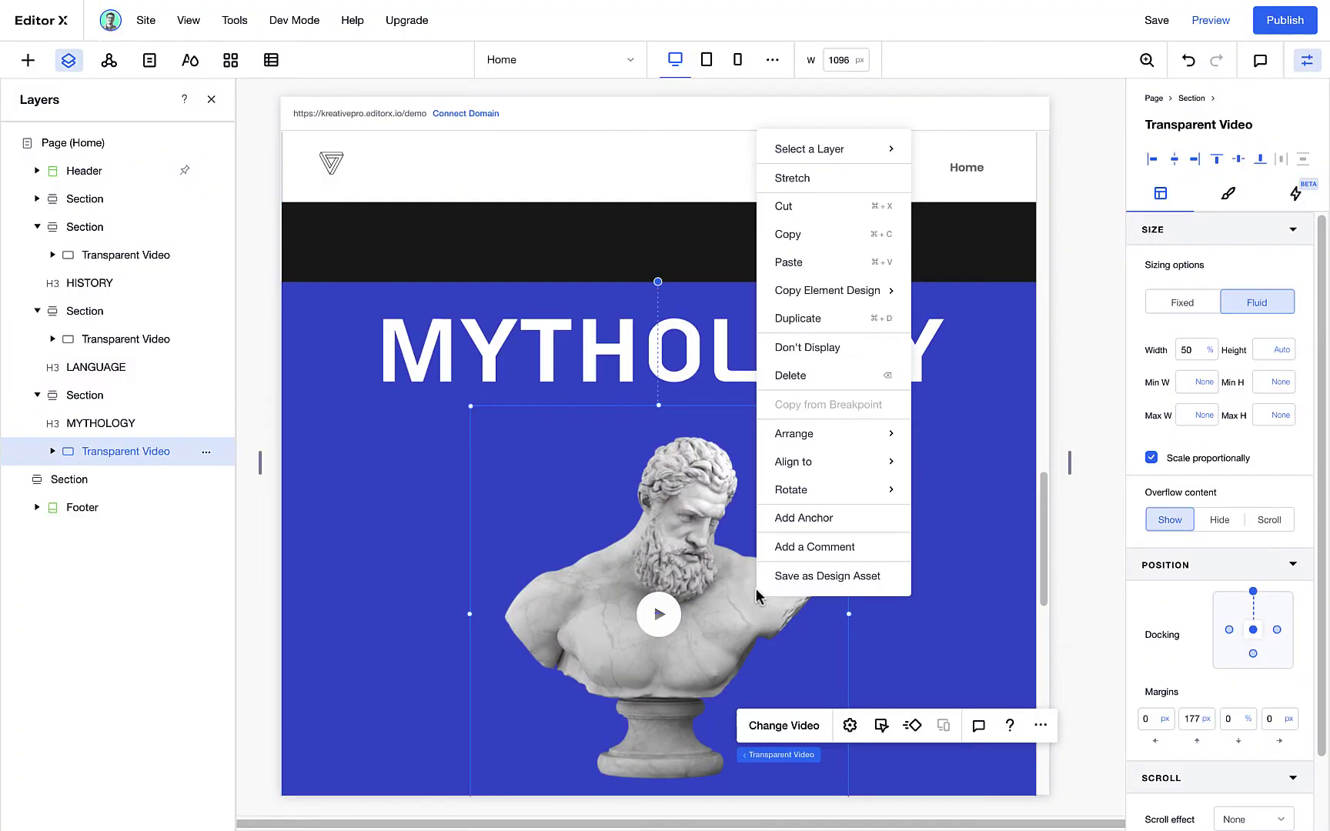
mouse_move(867, 441)
click(940, 440)
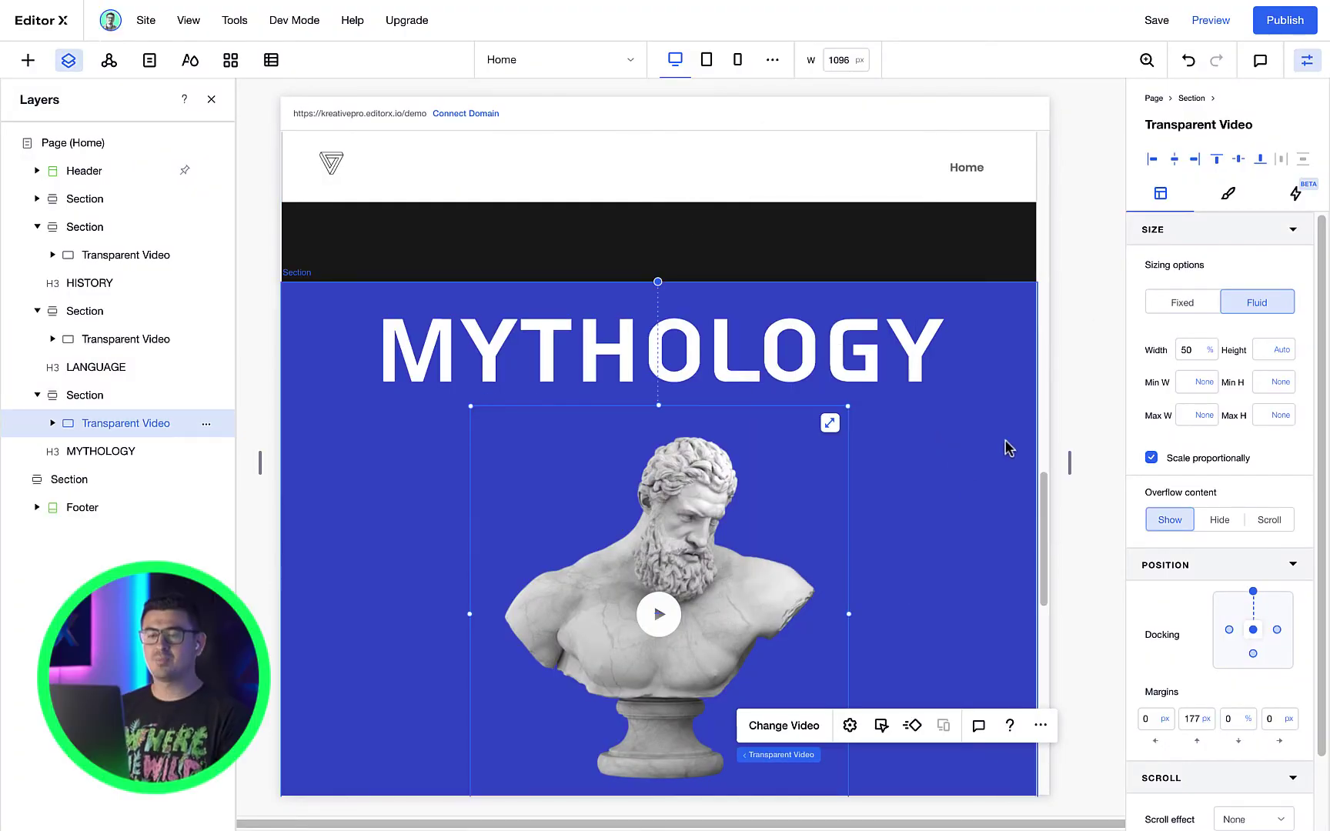
click(1208, 20)
drag(1270, 202, 1183, 607)
scroll(719, 430, down, 3)
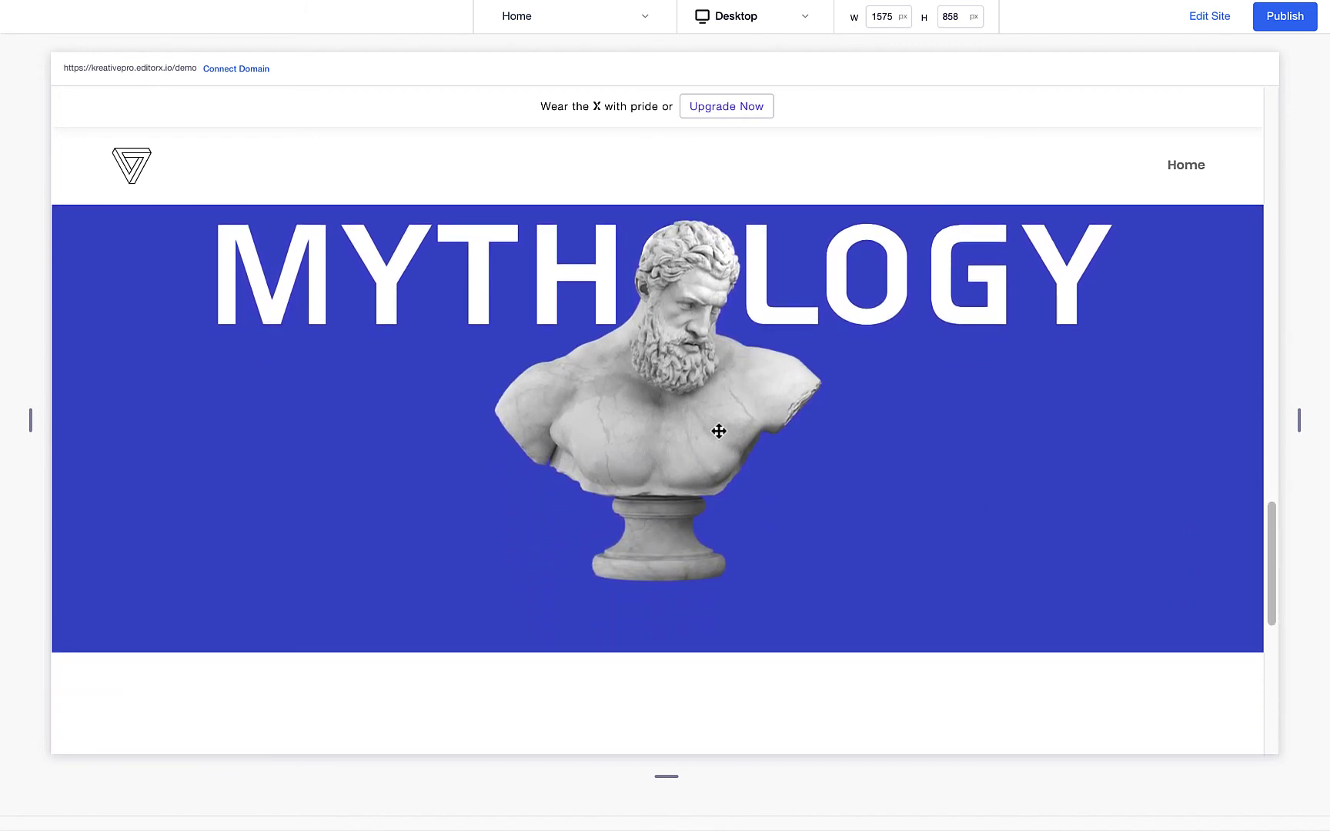
drag(1270, 585, 1277, 113)
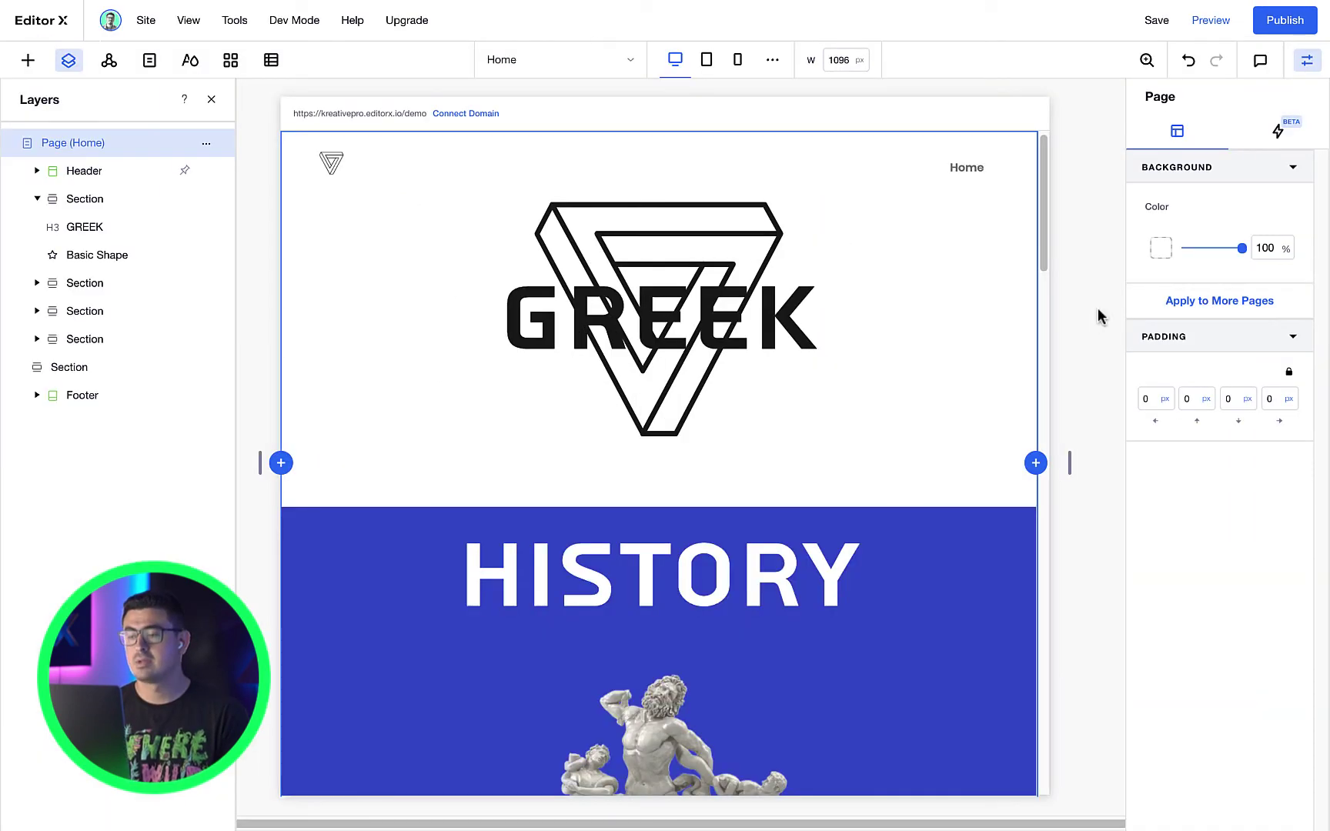
Check which anchors on the Home page are available as link targets for the header menu
click(762, 419)
click(800, 177)
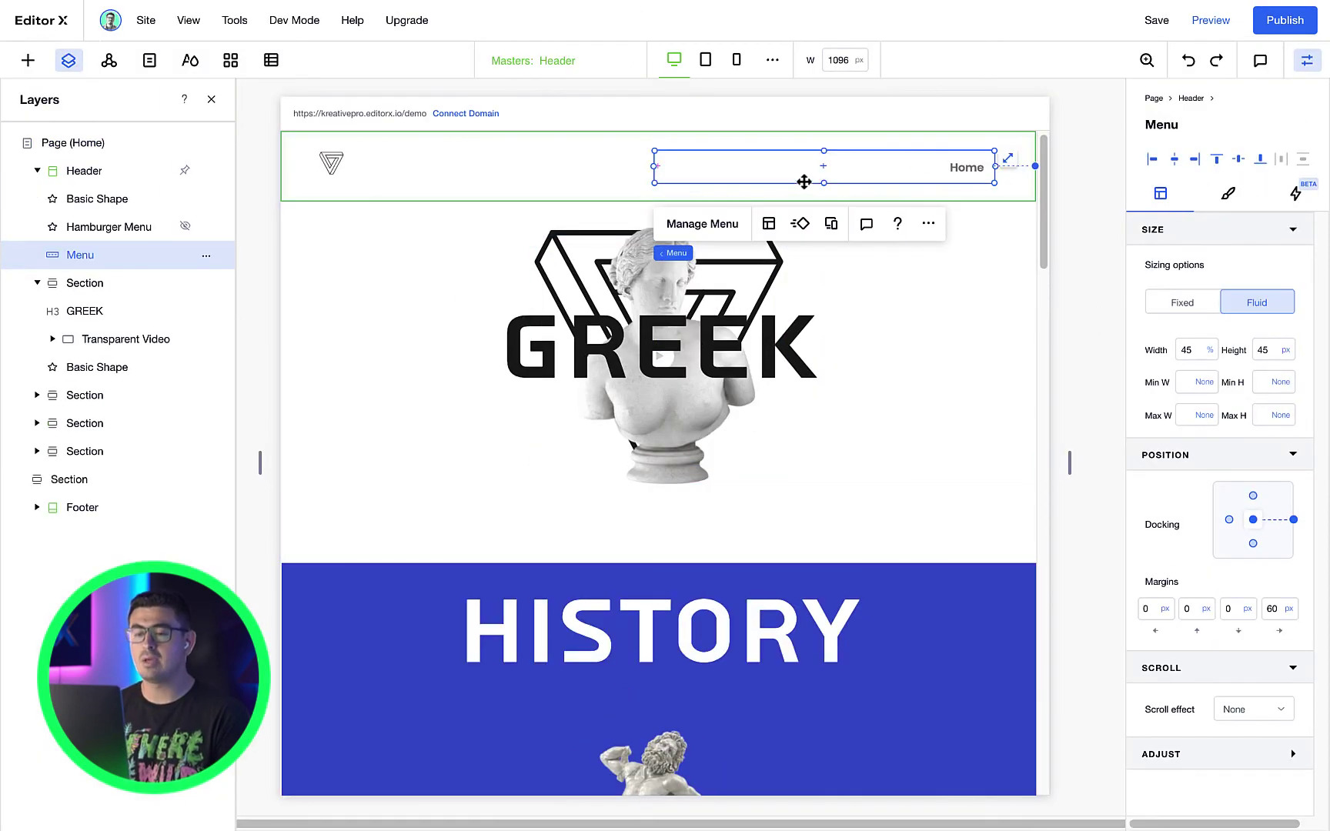
click(702, 224)
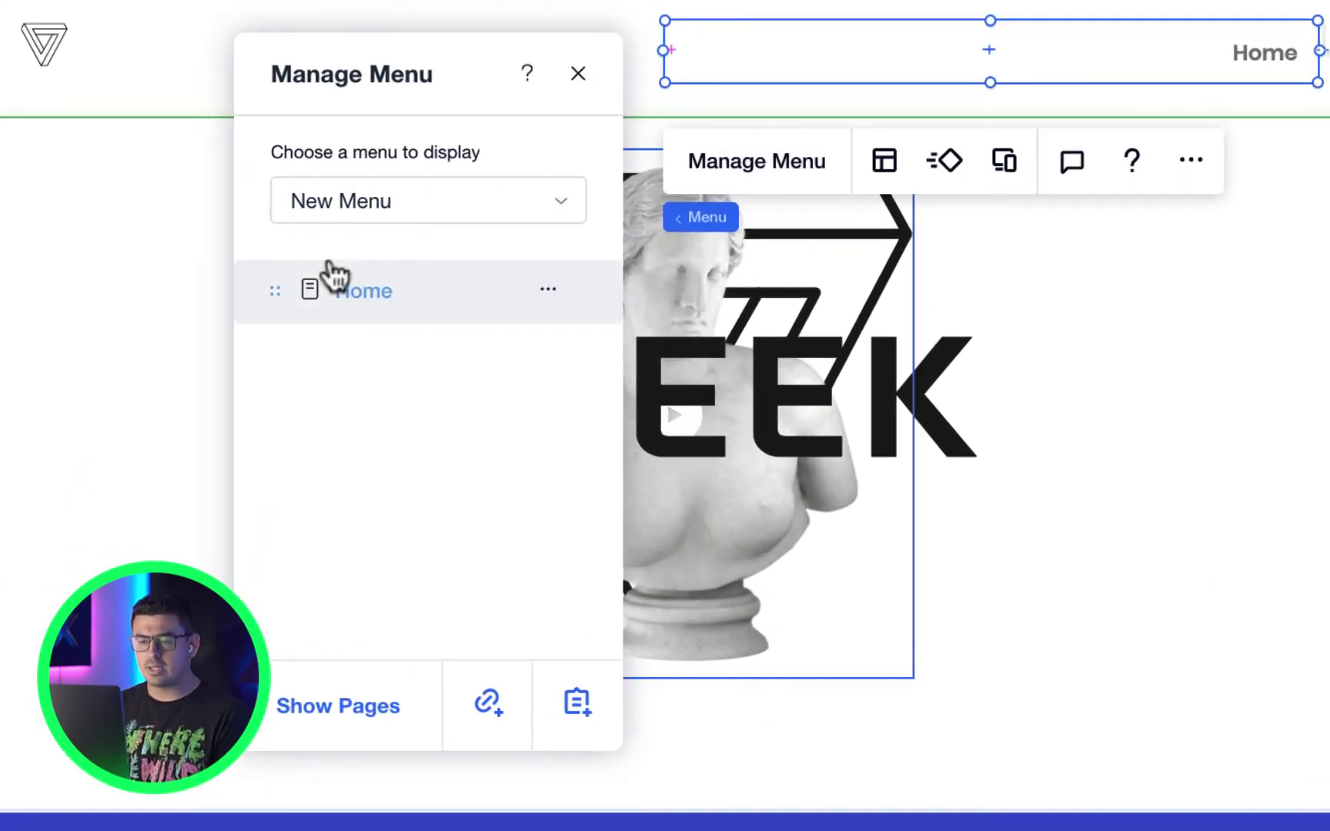
click(488, 702)
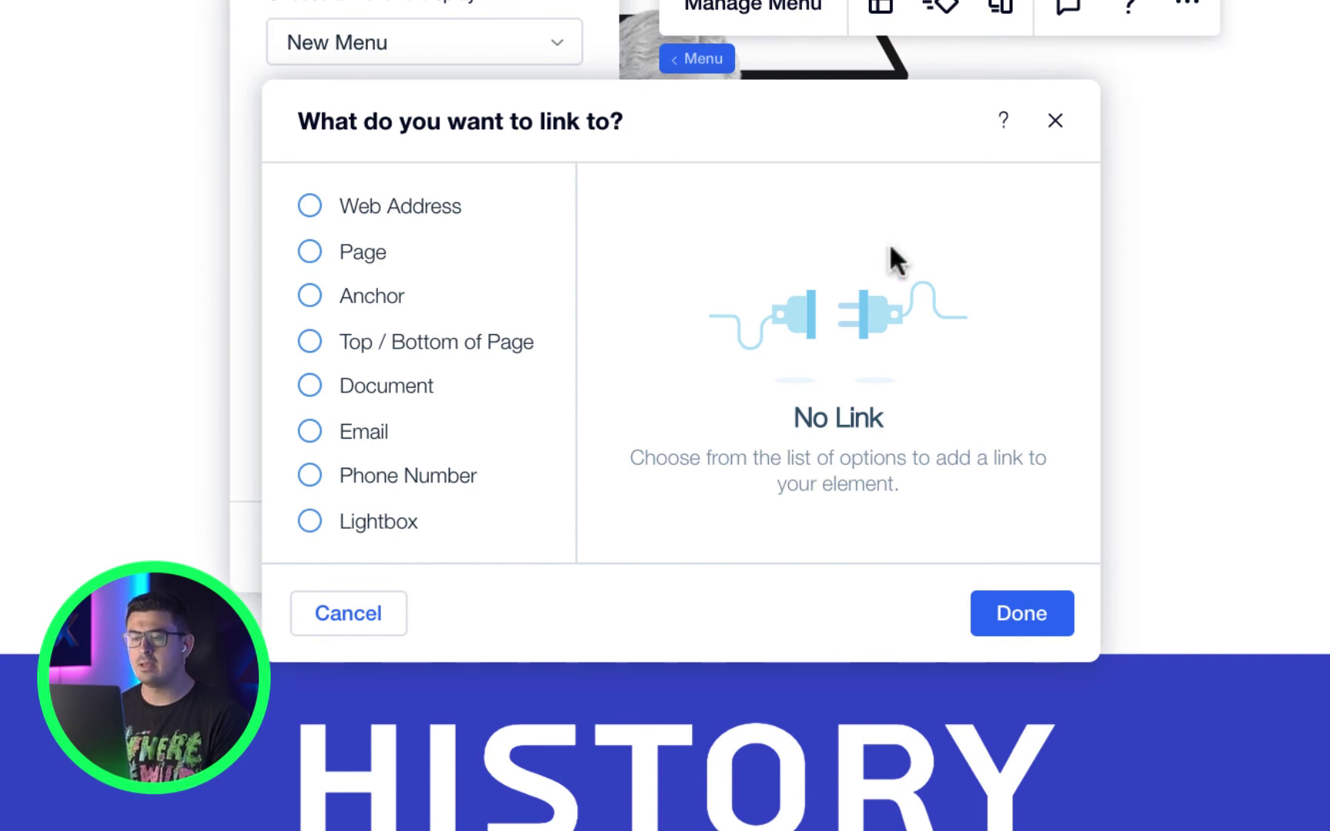
click(385, 304)
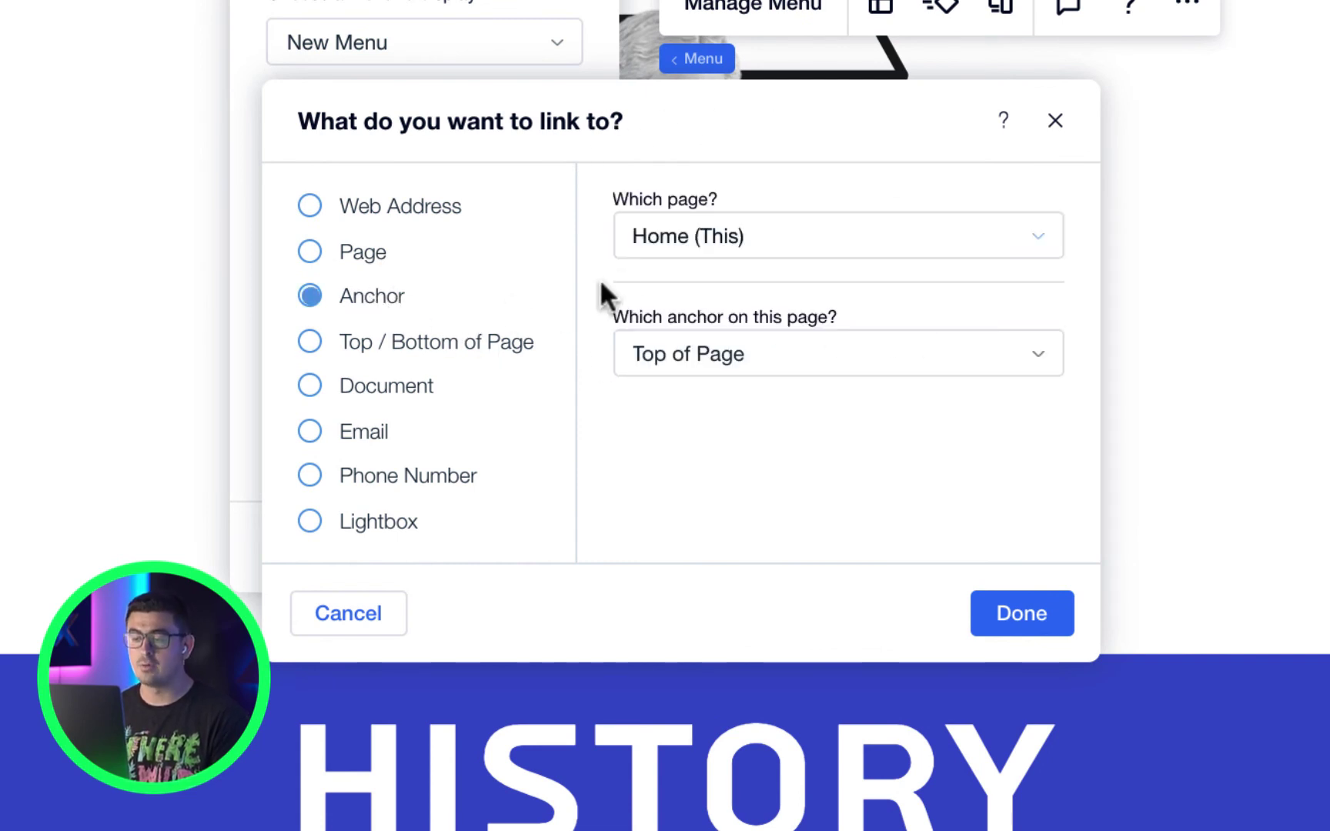
click(772, 236)
click(847, 239)
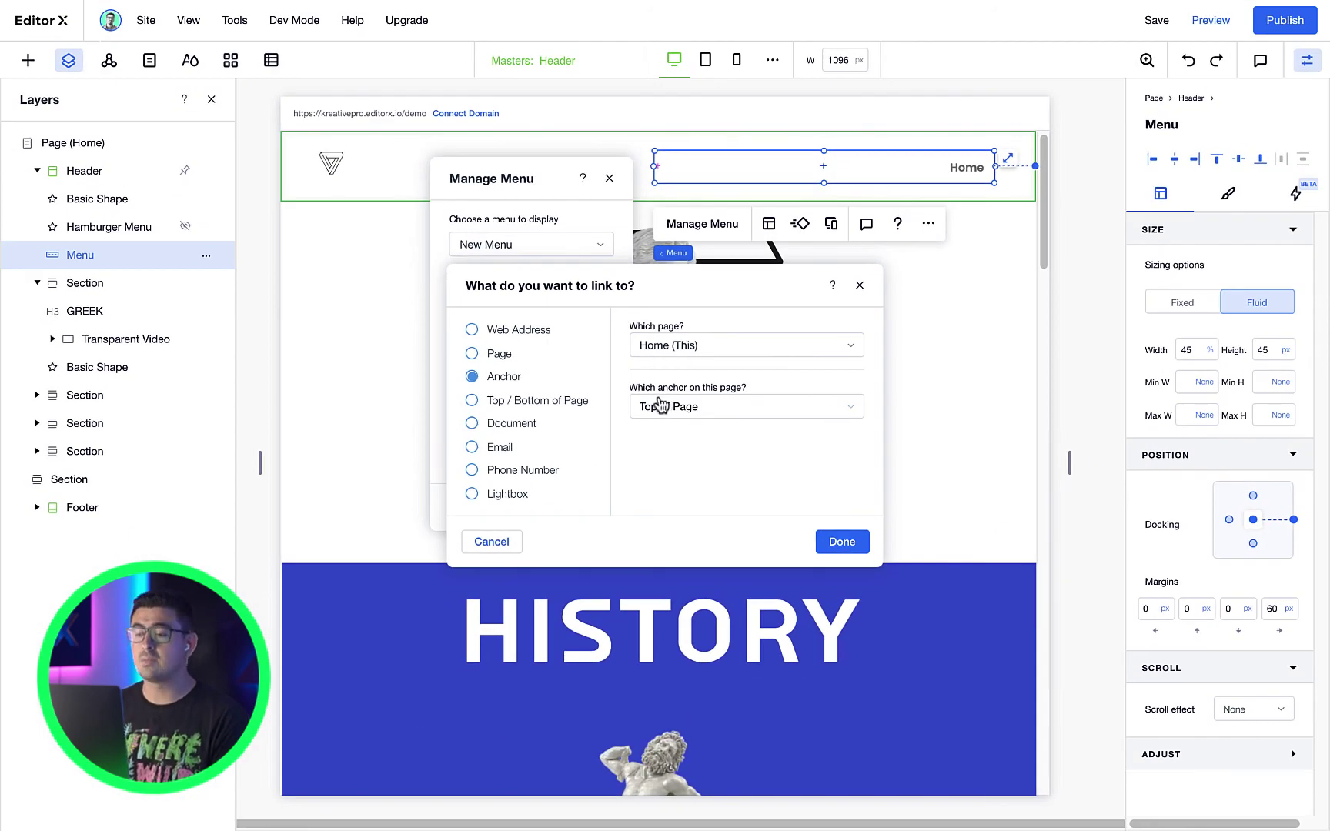
click(660, 403)
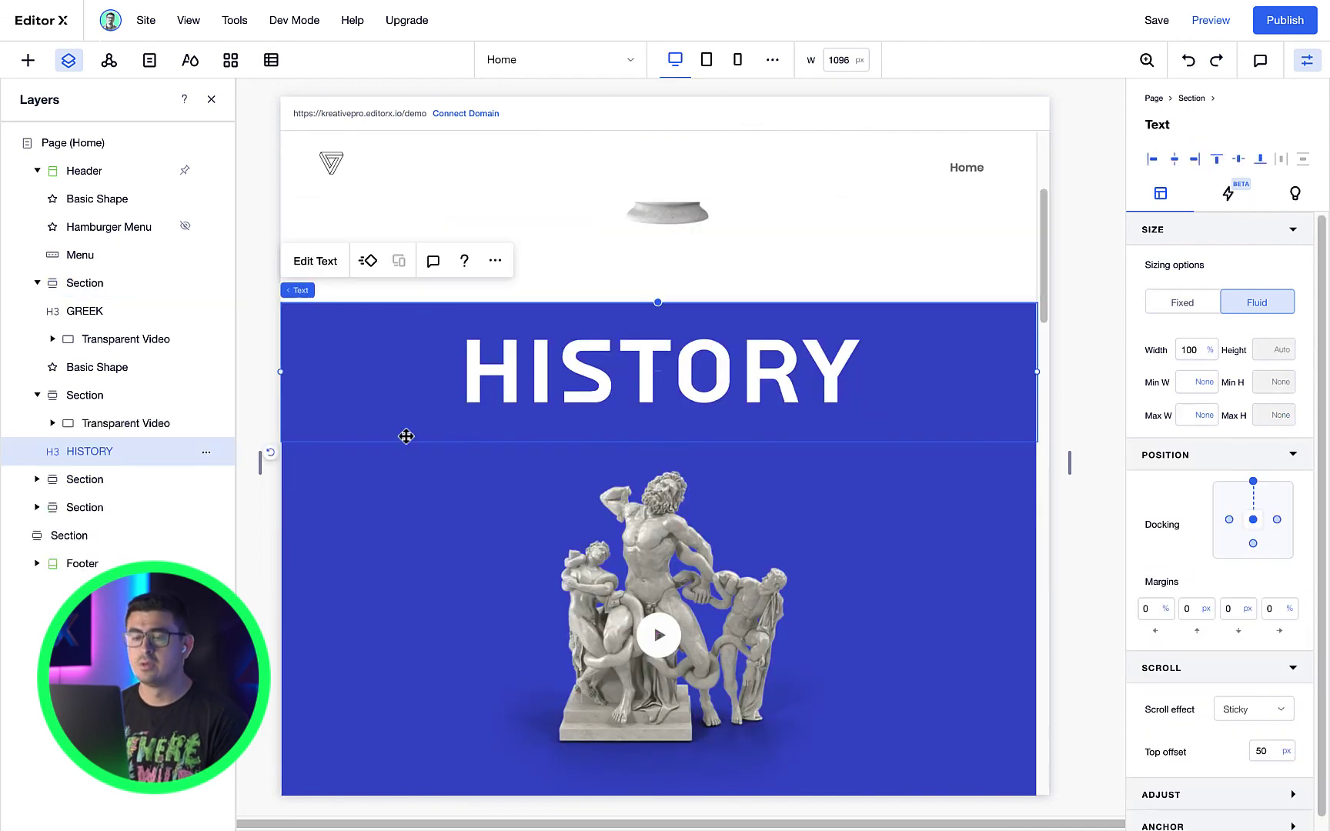
Add an anchor named history to the HISTORY section
click(391, 478)
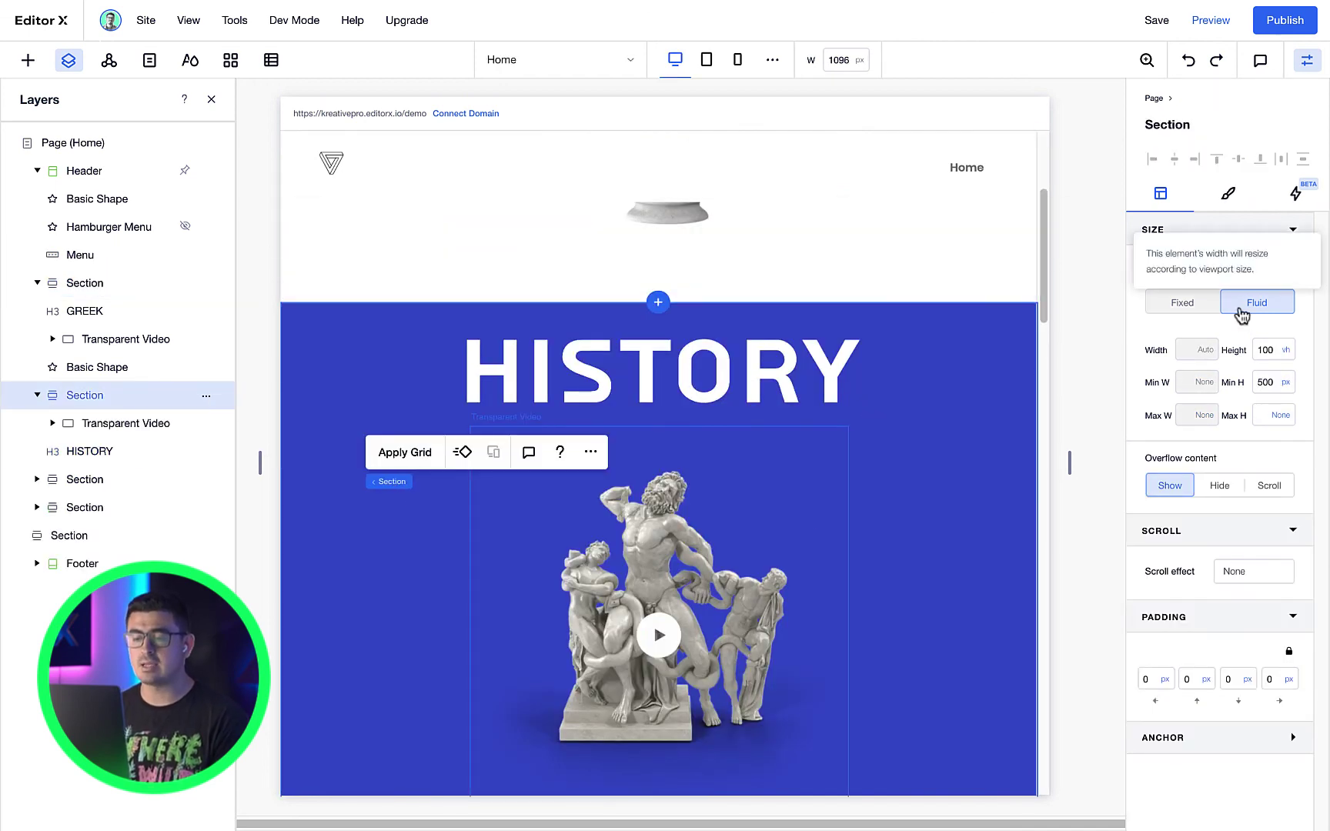
click(1232, 232)
click(1232, 266)
click(1231, 298)
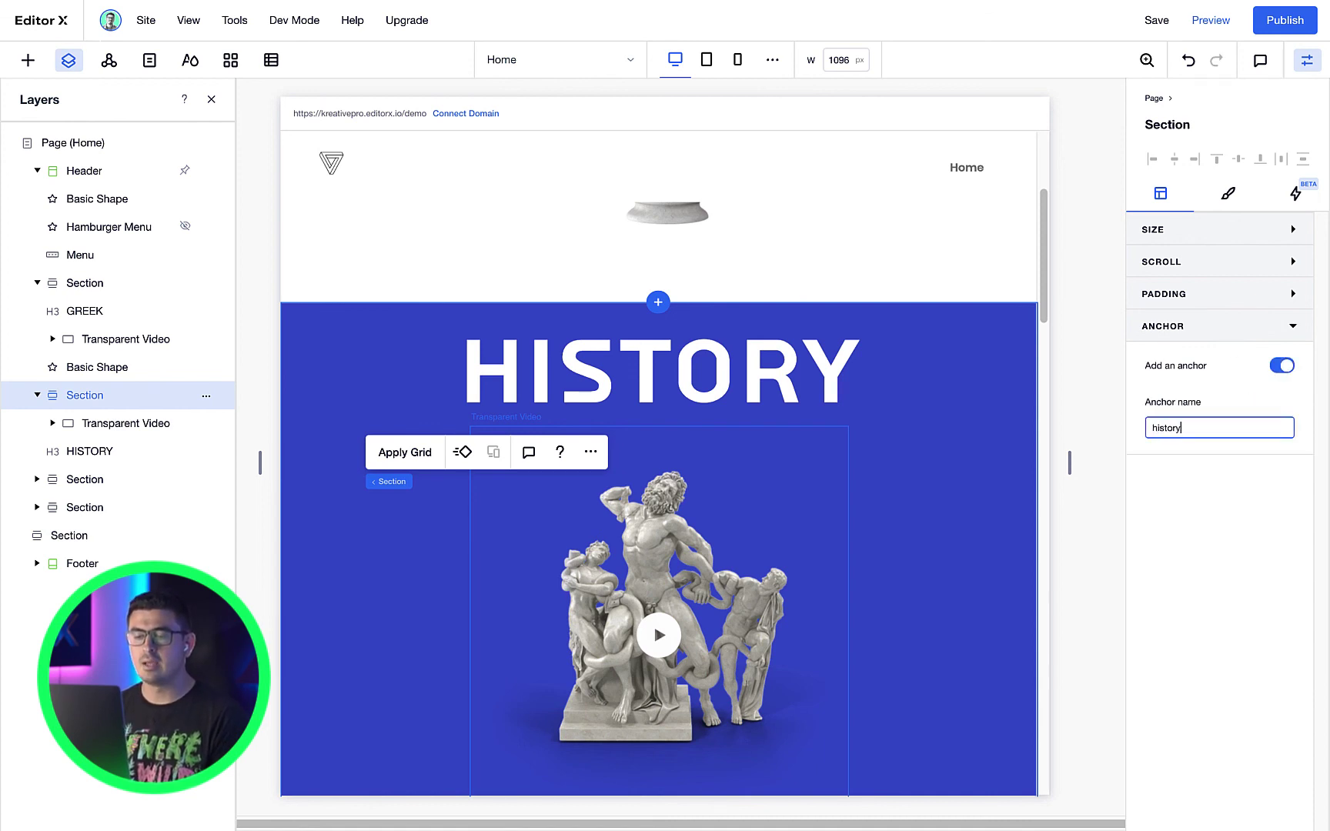
Add an anchor to the LANGUAGE section and another to the MYTHOLOGY section
scroll(600, 516, down, 10)
click(558, 514)
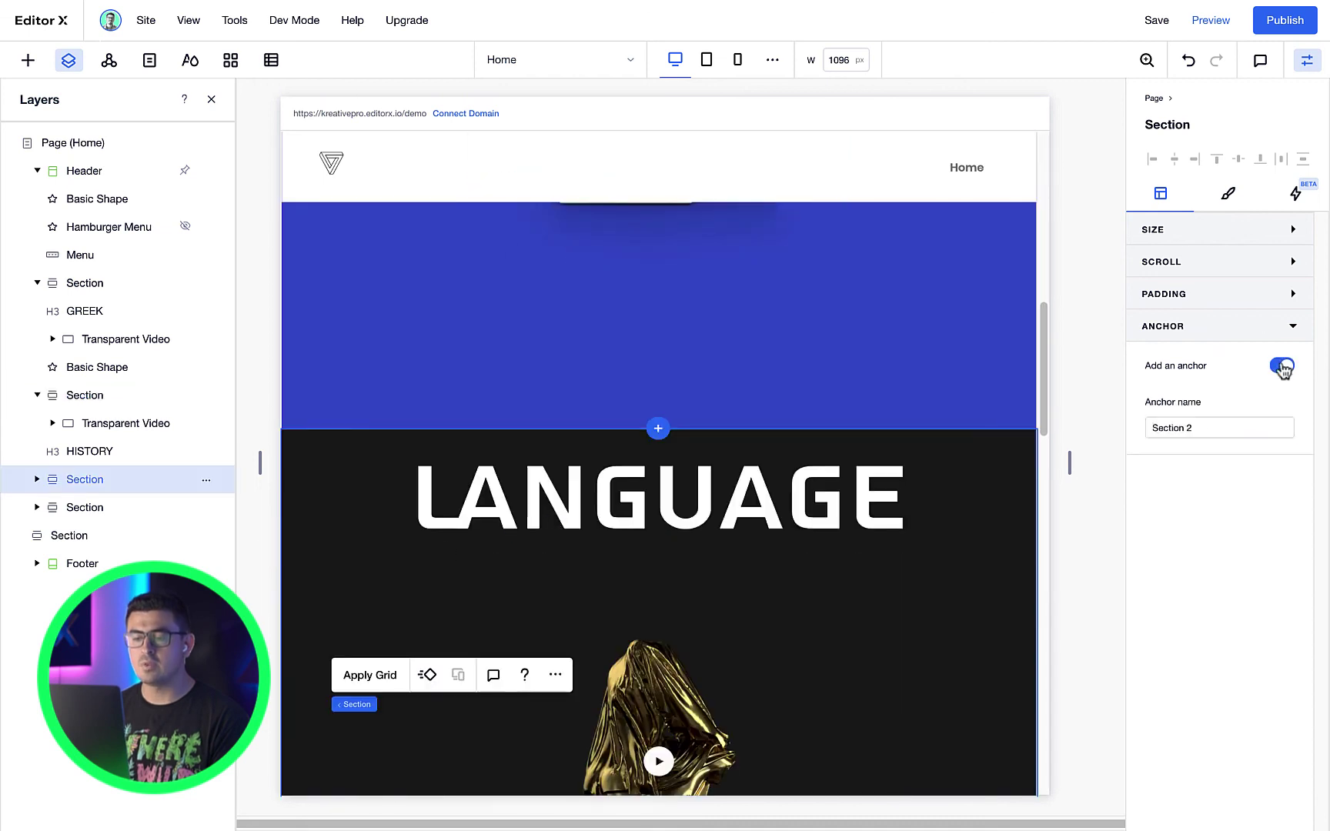
scroll(462, 493, down, 8)
click(404, 463)
Add History, Language and Mythology items to the header menu, each linked to its section's anchor
click(770, 167)
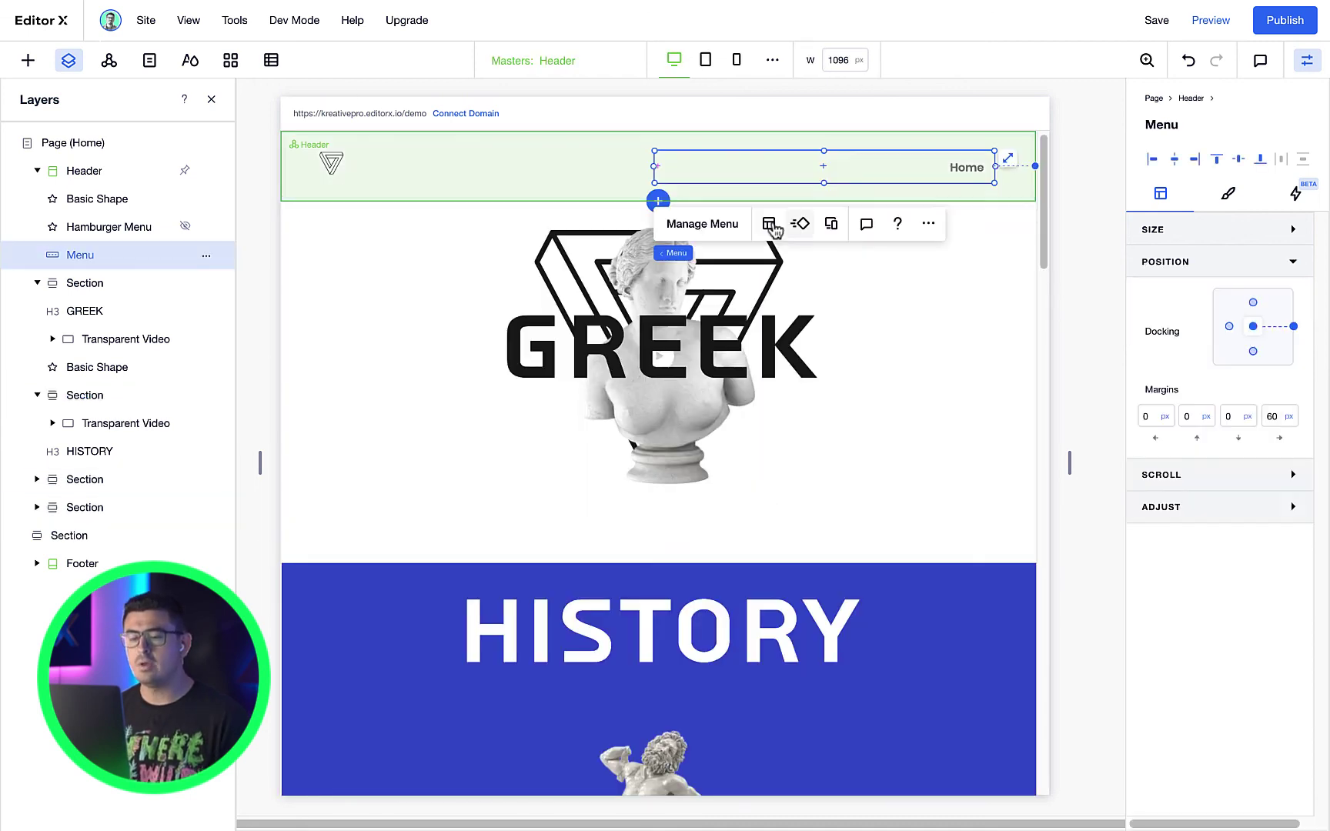
click(702, 224)
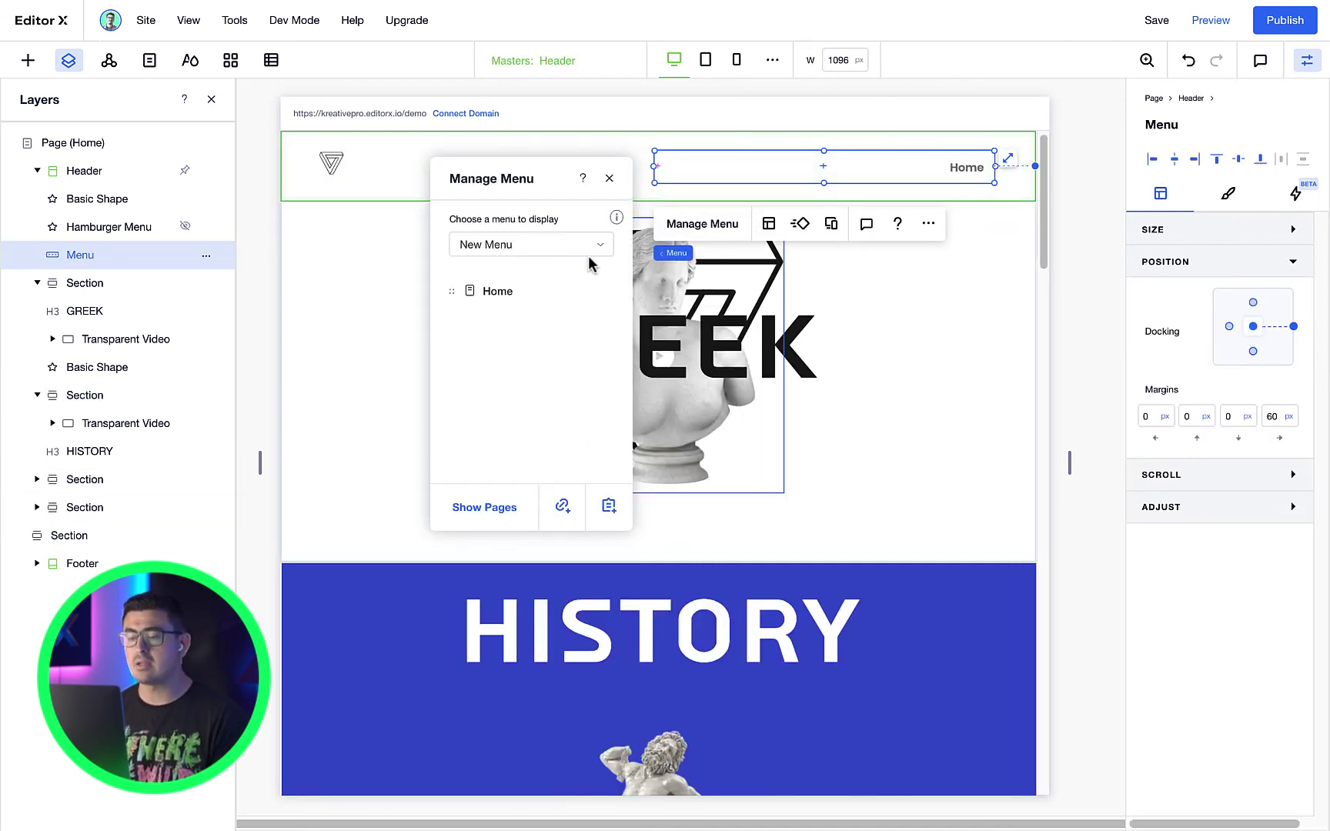
click(564, 508)
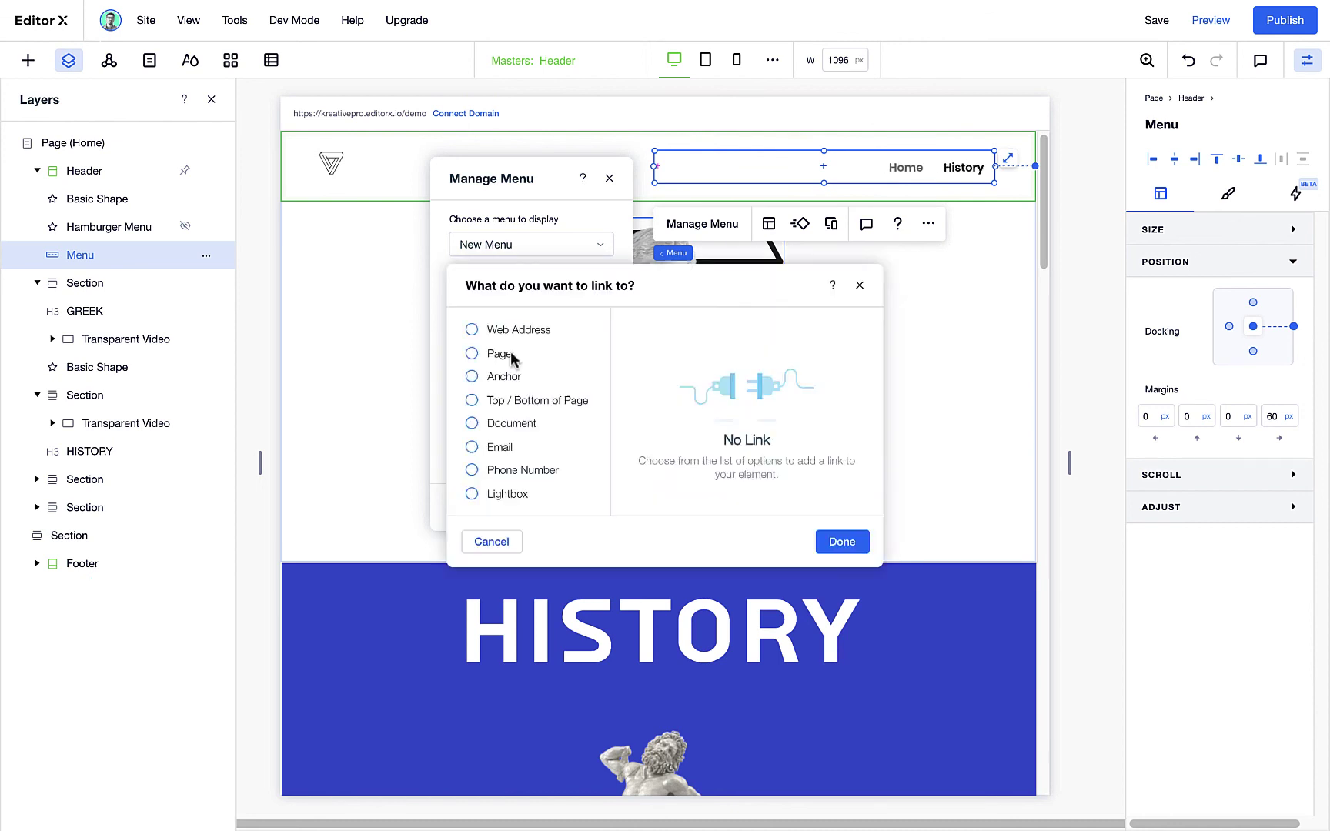
click(656, 406)
click(667, 494)
click(843, 541)
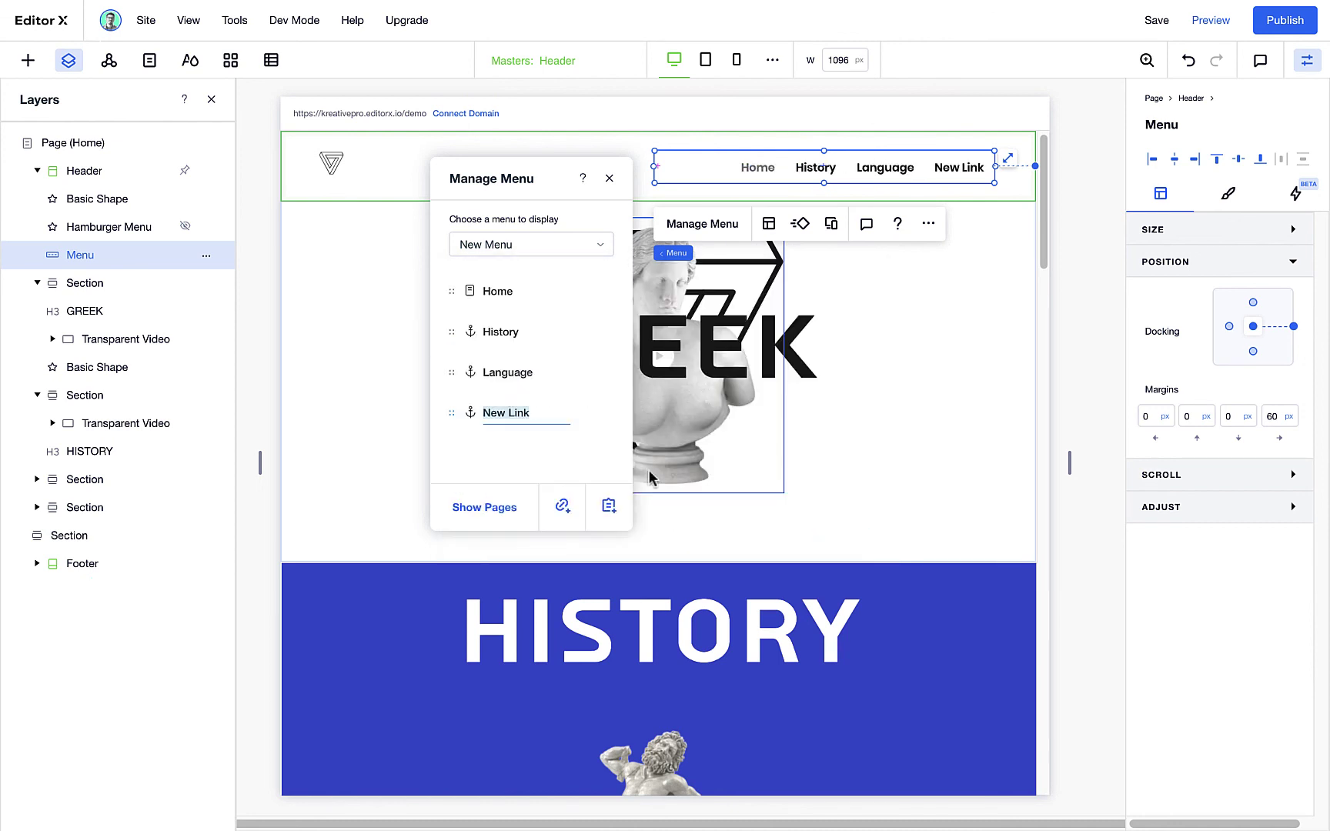
Preview the page and test the History, Language and Mythology menu links
click(1197, 30)
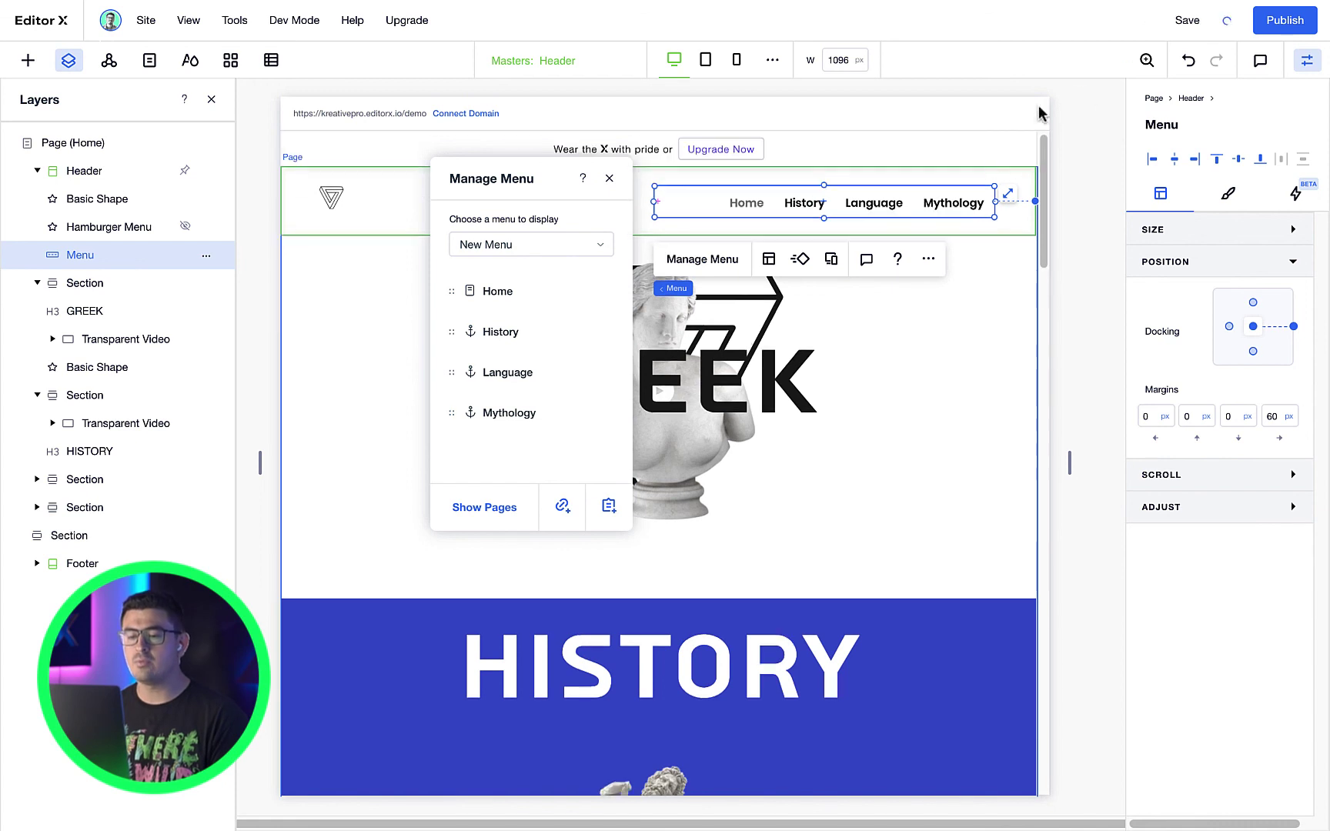
click(1000, 174)
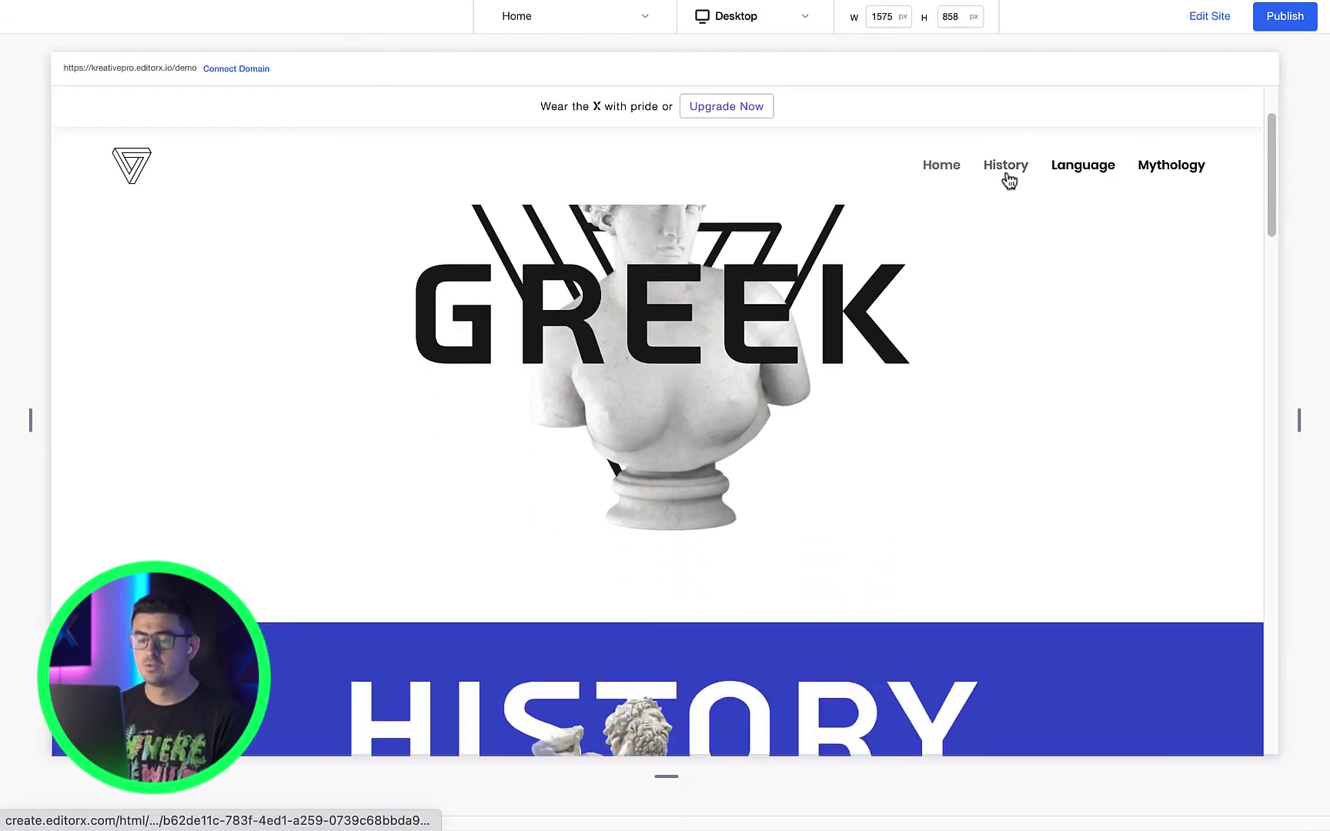
click(1087, 176)
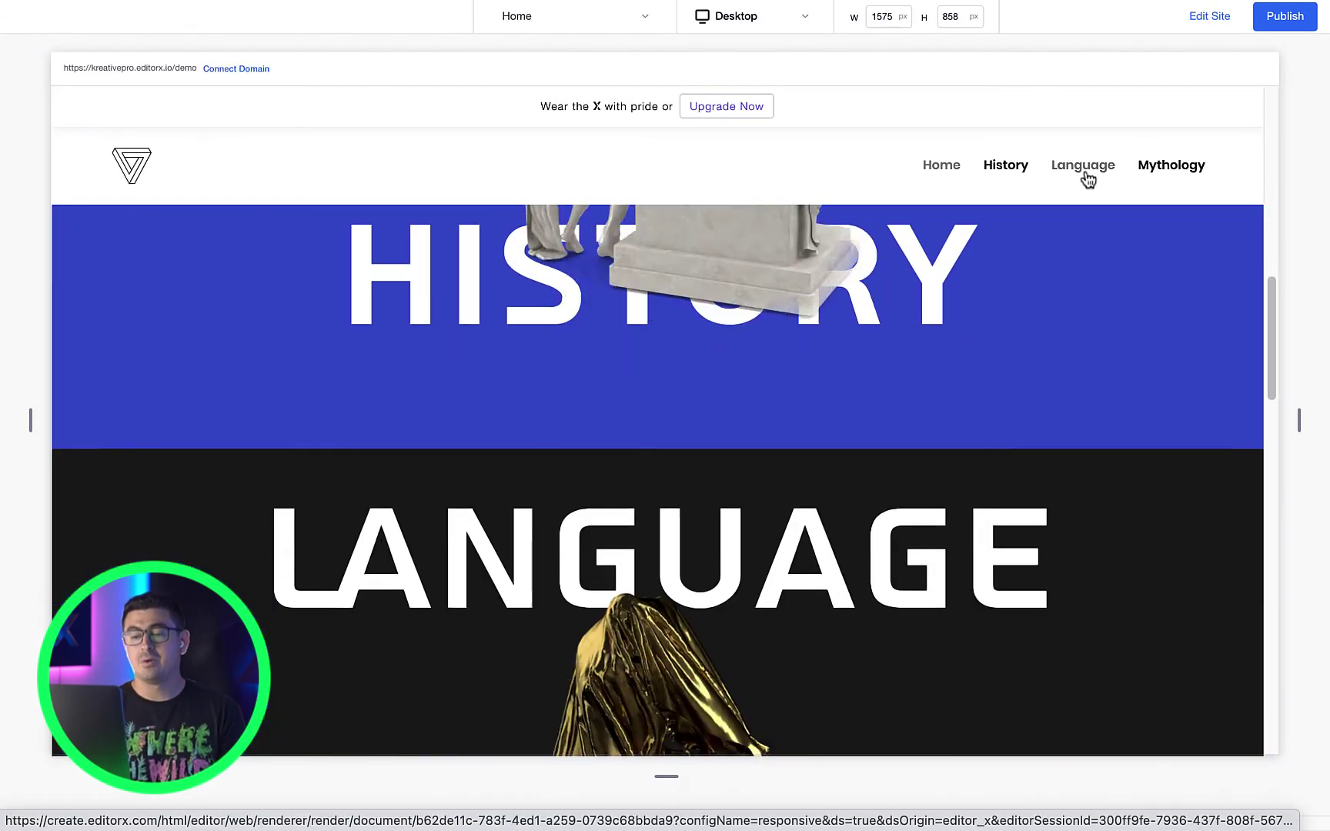
click(1145, 176)
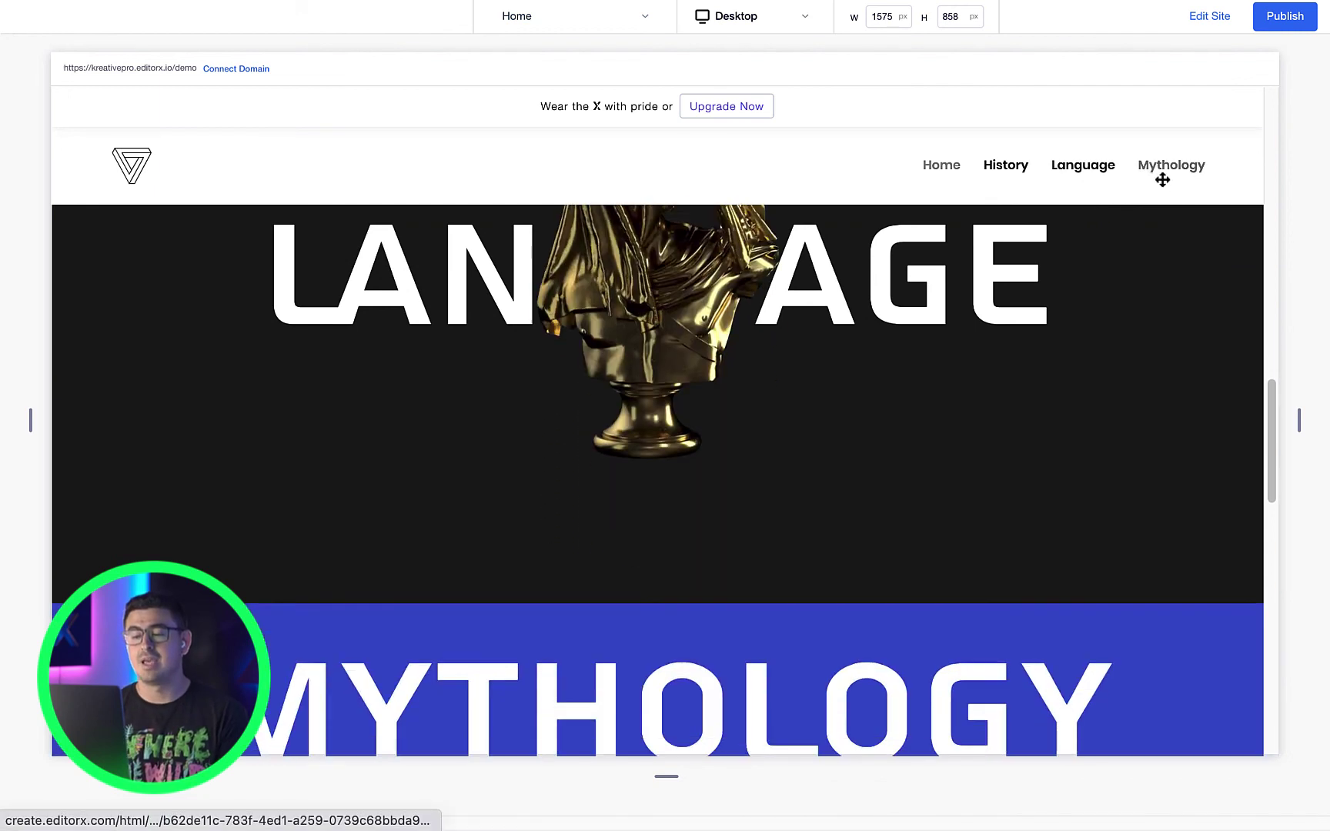